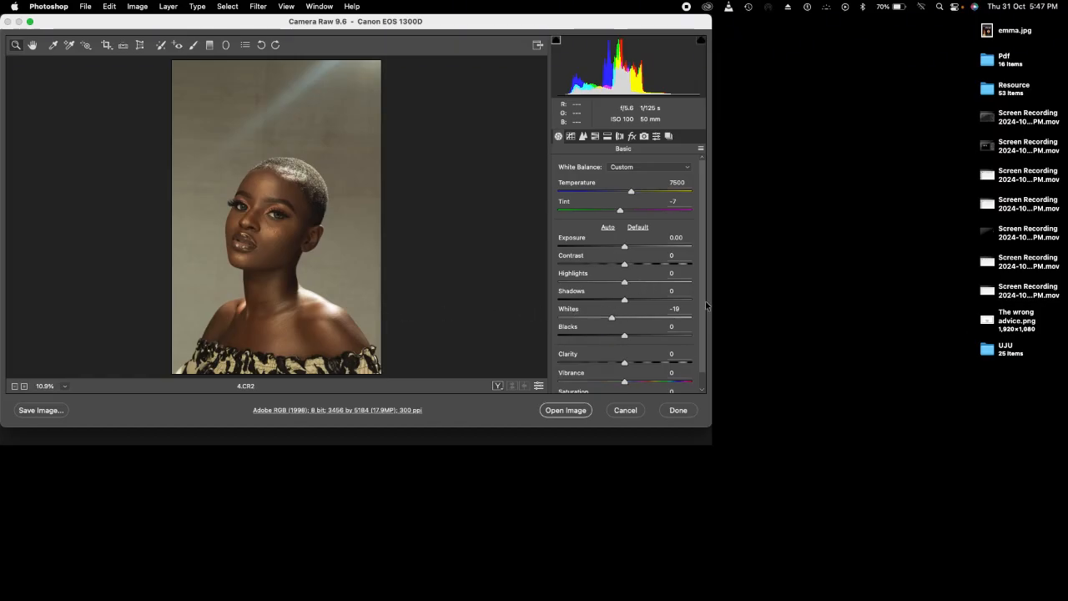
Step: Lower the raw photo's Highlights to -18 and open the image for layer editing
left_click_drag(622, 285, 611, 284)
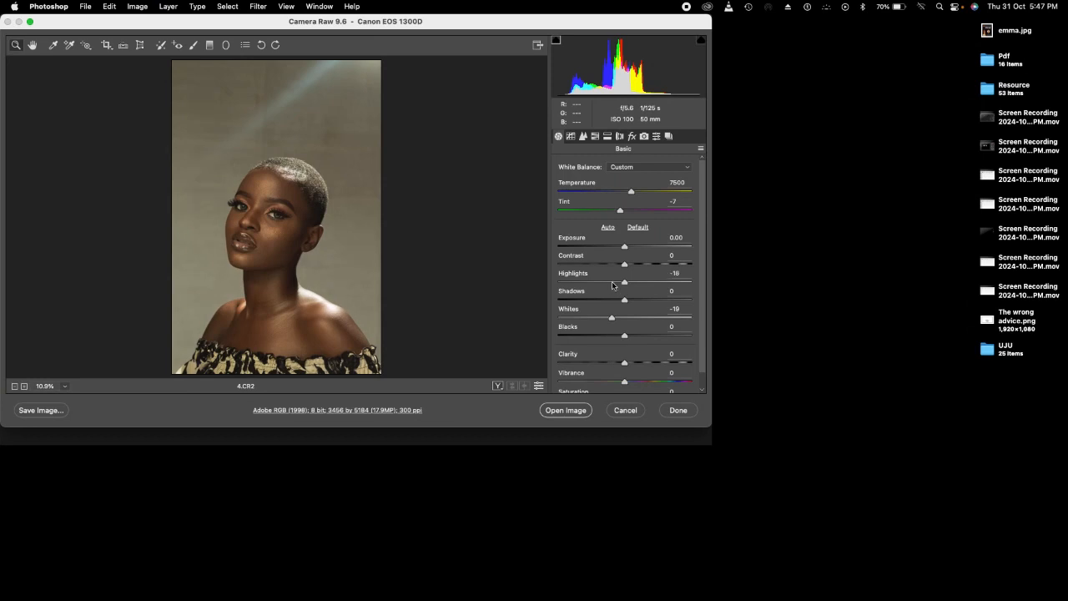
left_click(564, 413)
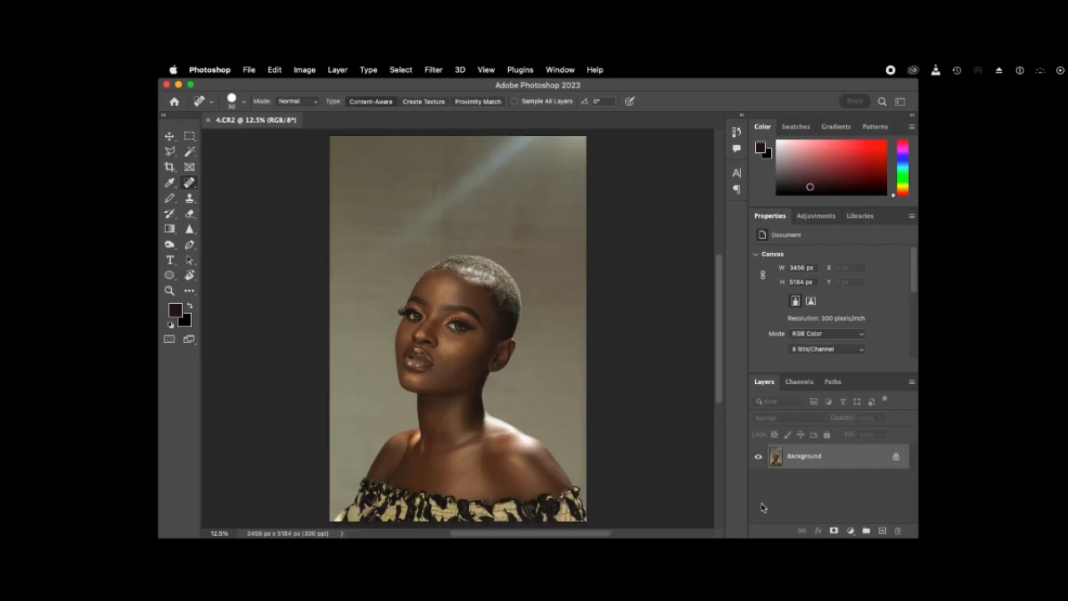
Step: Make two duplicates of the Background layer and hide the topmost duplicate
key("super+j")
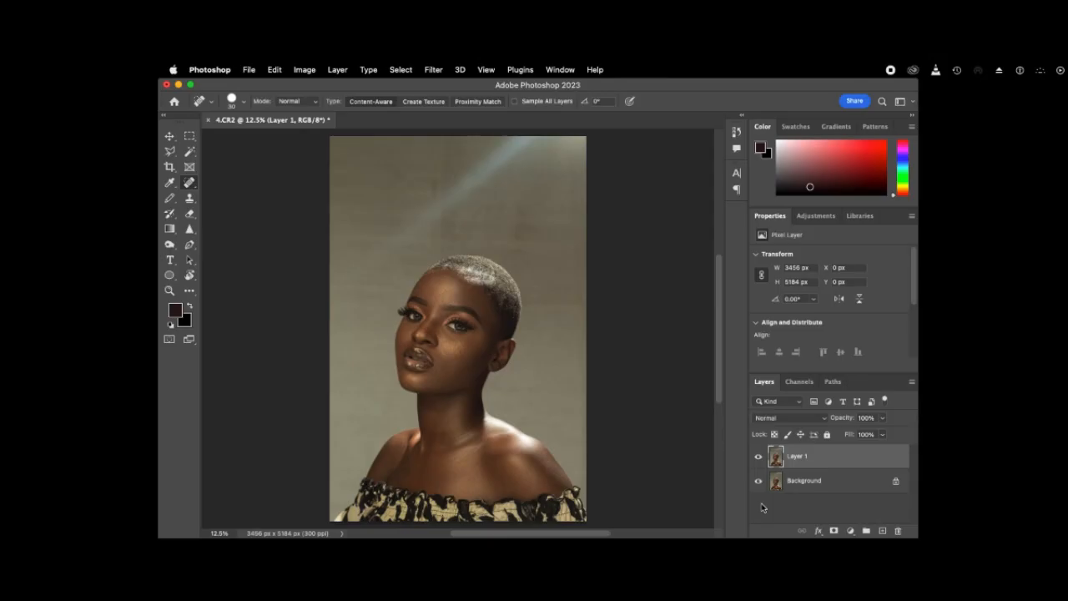
key("super+z")
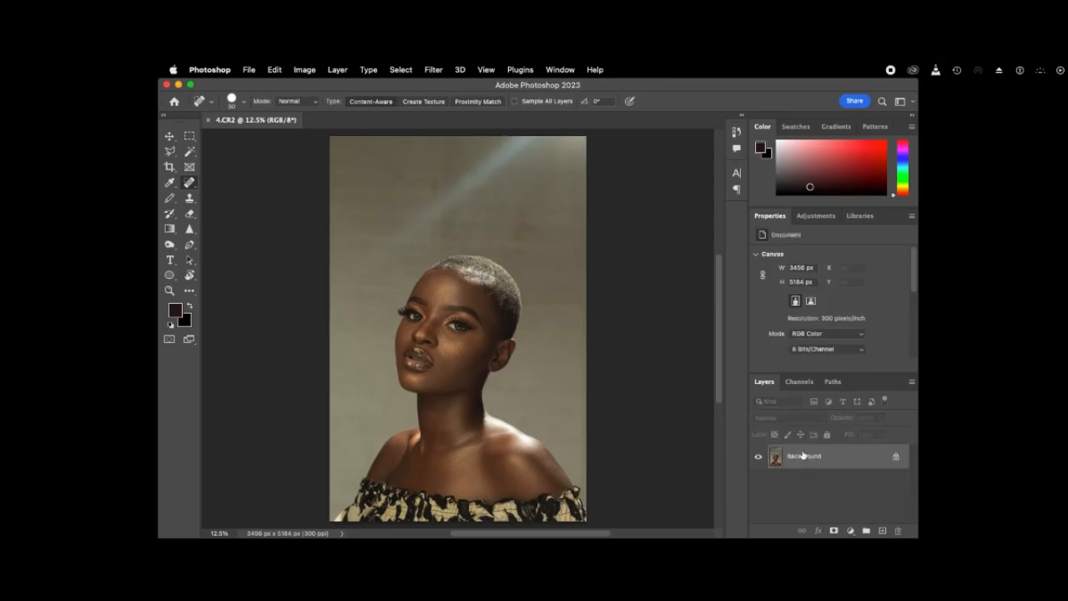
left_click_drag(802, 457, 884, 530)
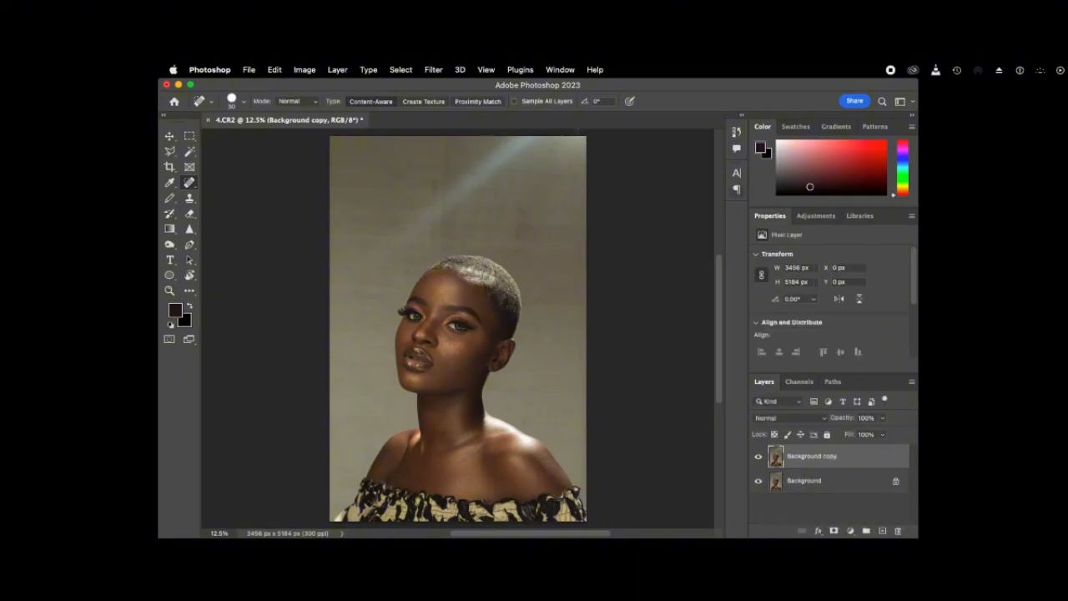
left_click(190, 84)
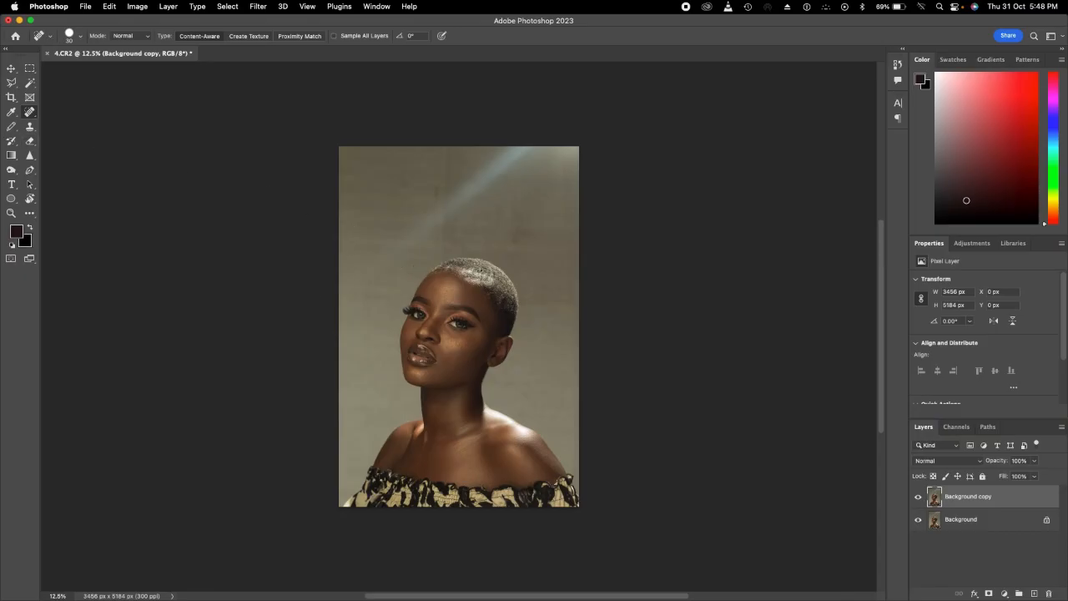
key("super+j")
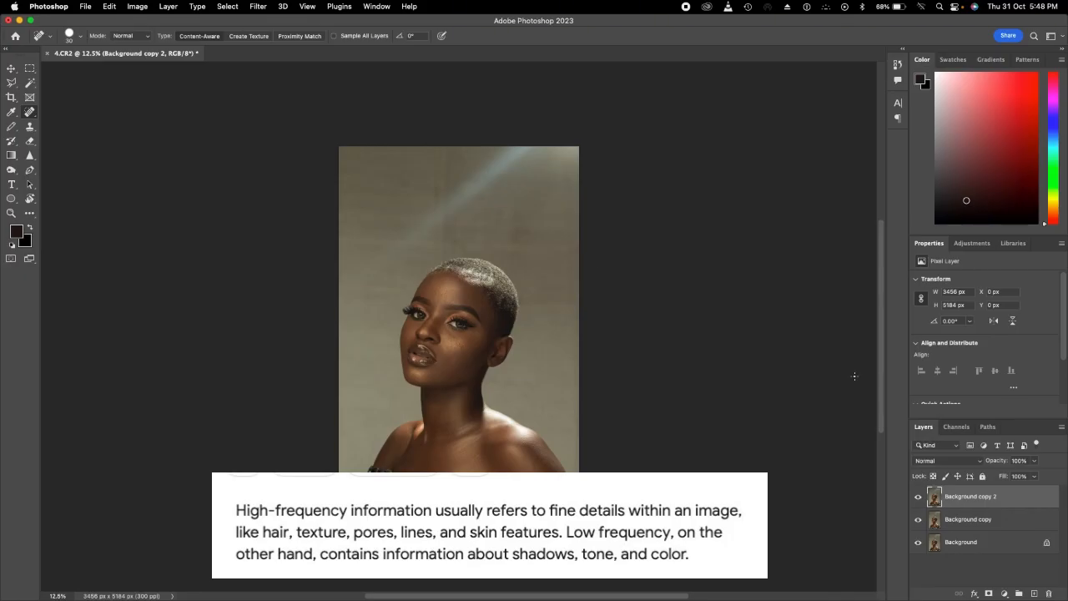
left_click(917, 497)
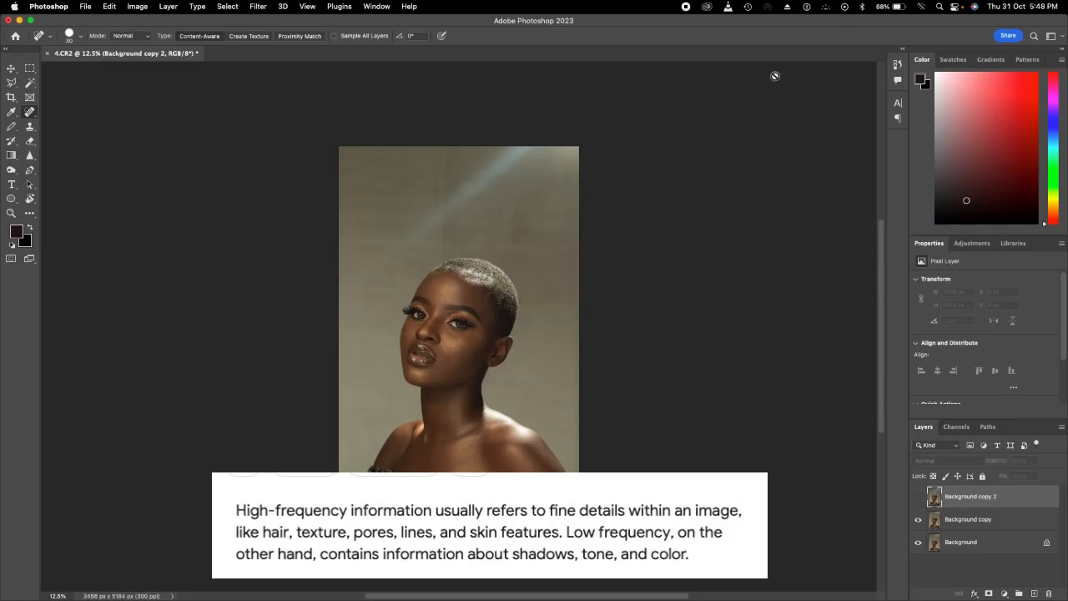
Step: Apply a Gaussian Blur with a radius of about 4.8 pixels to the Background copy layer, judging skin smoothness around the eye
left_click(982, 524)
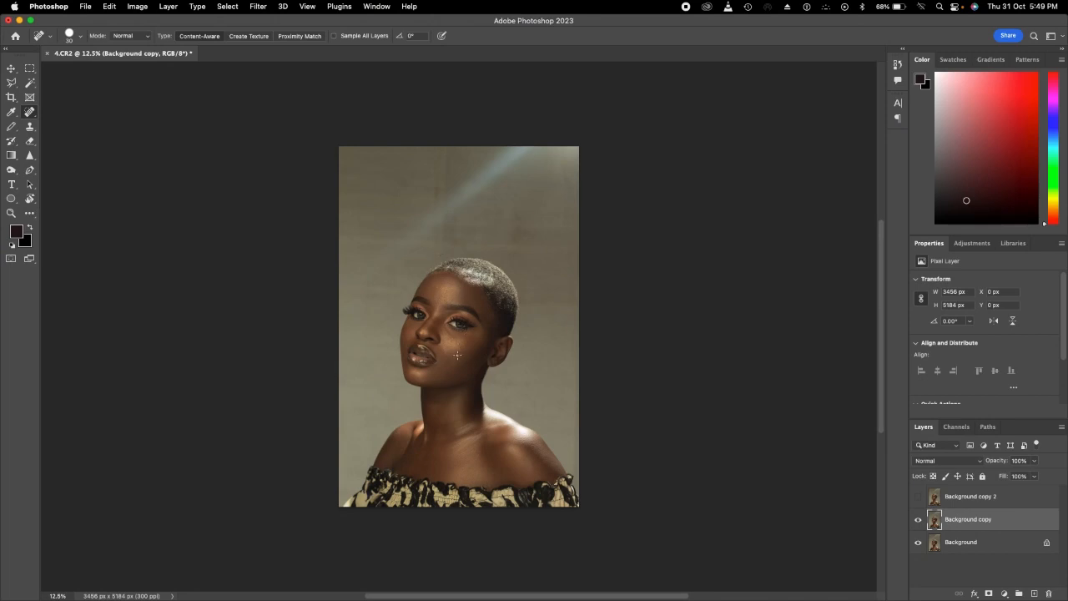
left_click(258, 6)
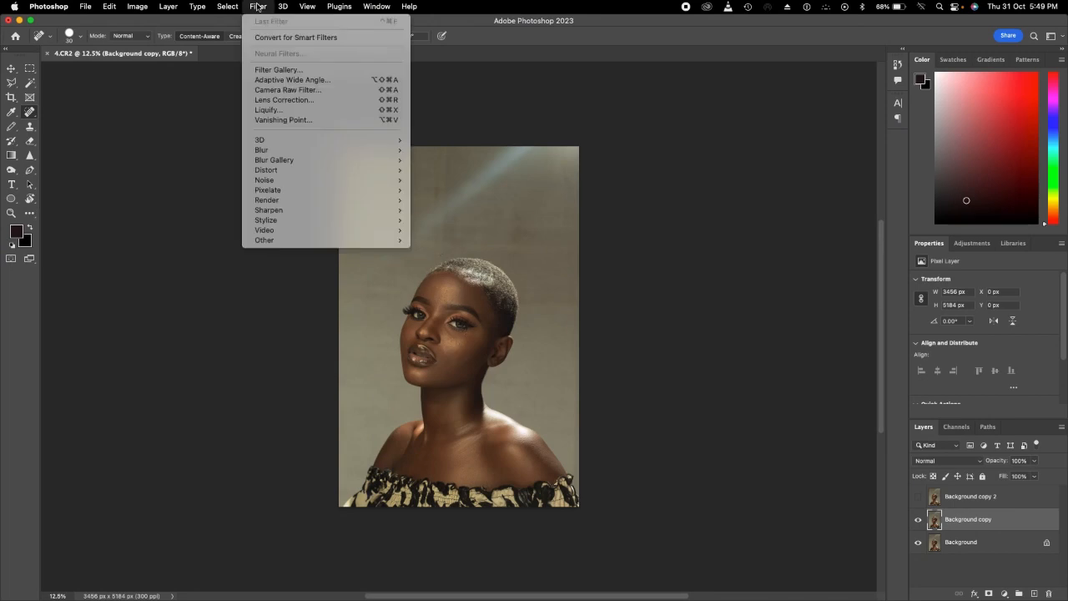
mouse_move(282, 151)
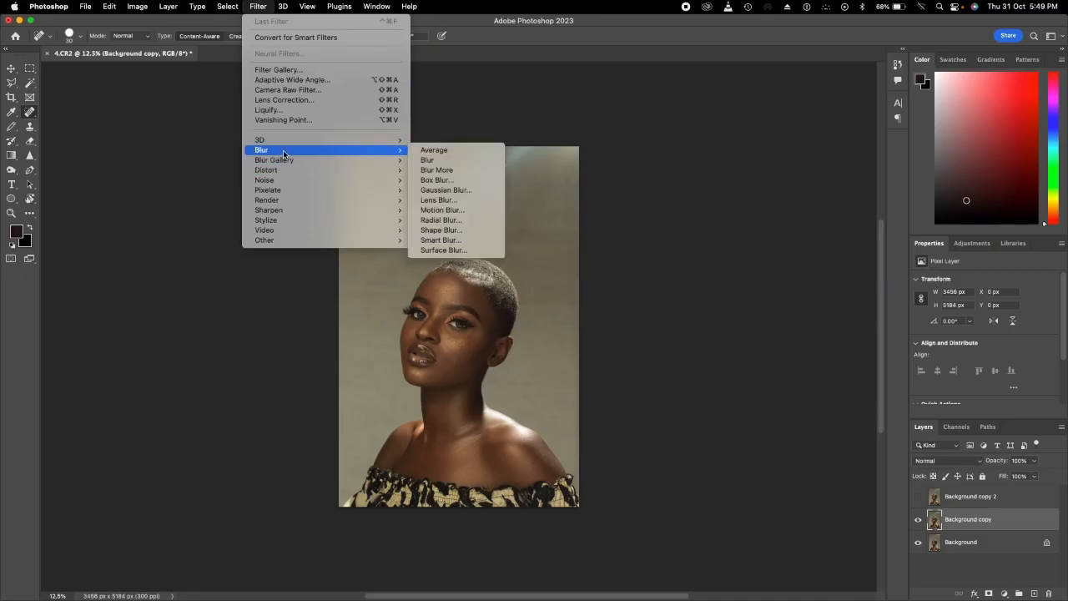
left_click(461, 191)
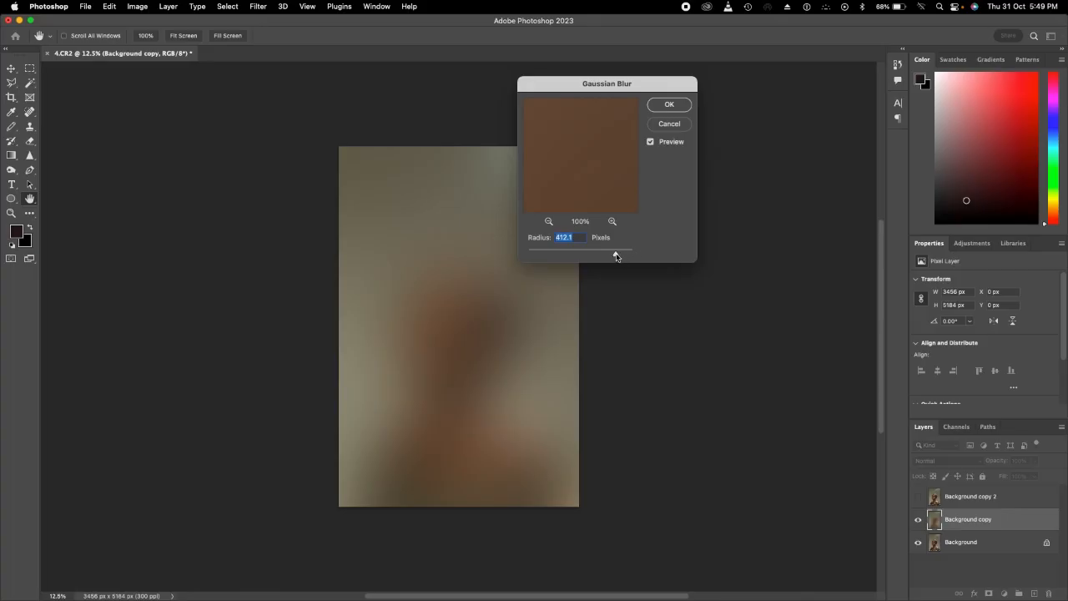
left_click_drag(618, 254, 493, 254)
left_click_drag(590, 188, 547, 152)
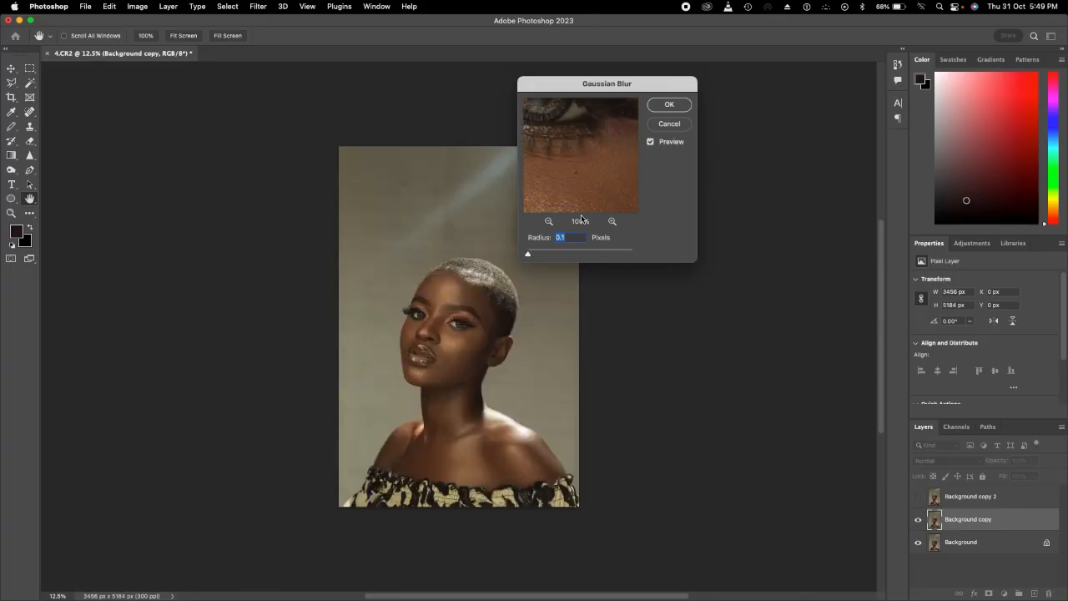
left_click(549, 222)
left_click(548, 222)
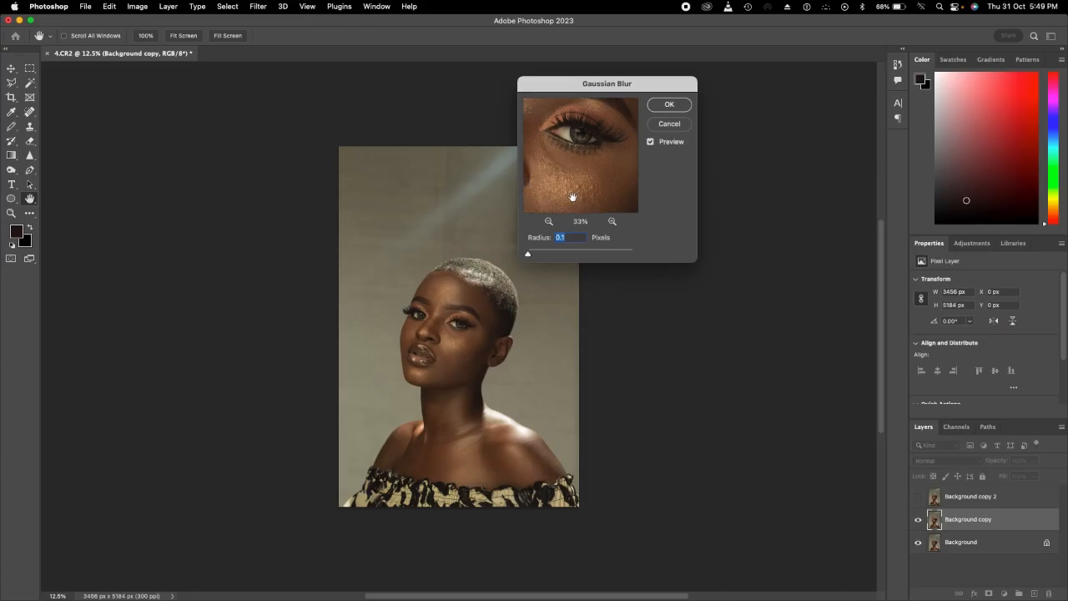
left_click_drag(528, 254, 552, 256)
left_click_drag(580, 187, 571, 193)
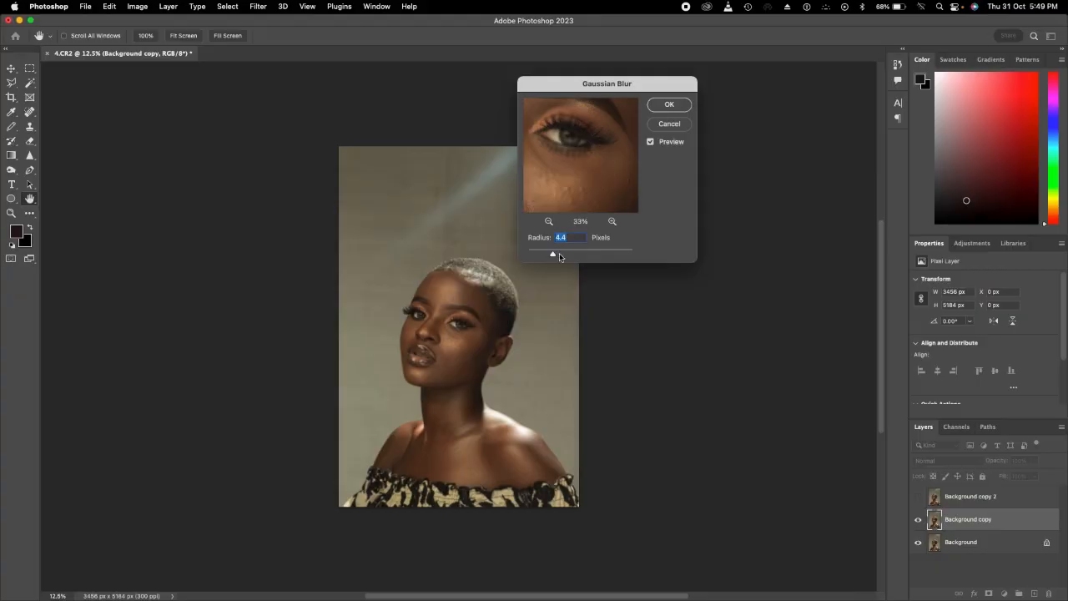
left_click_drag(553, 254, 555, 254)
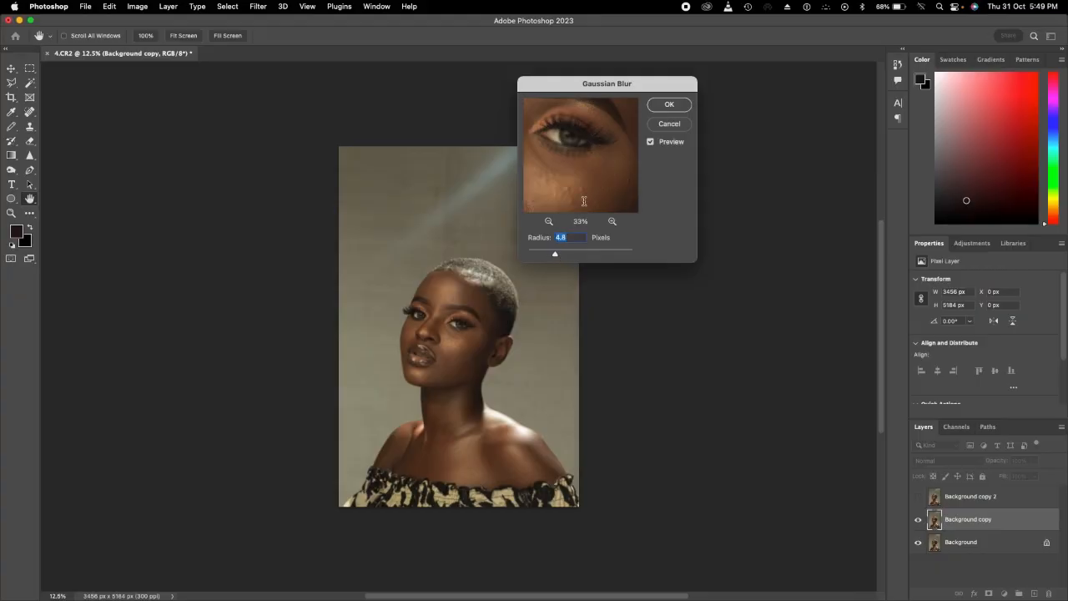
left_click(548, 222)
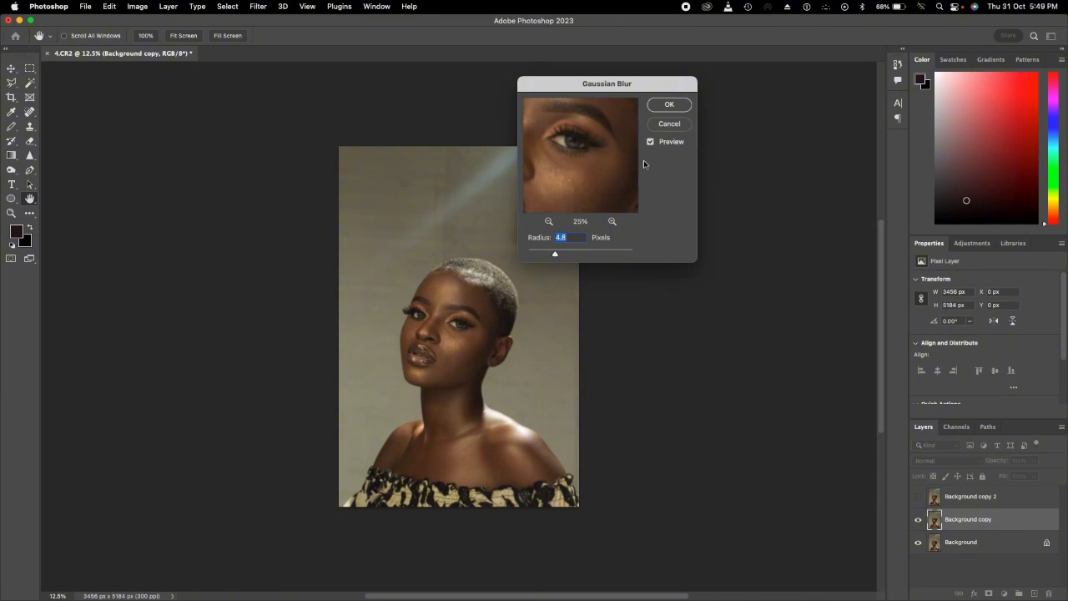
left_click(669, 107)
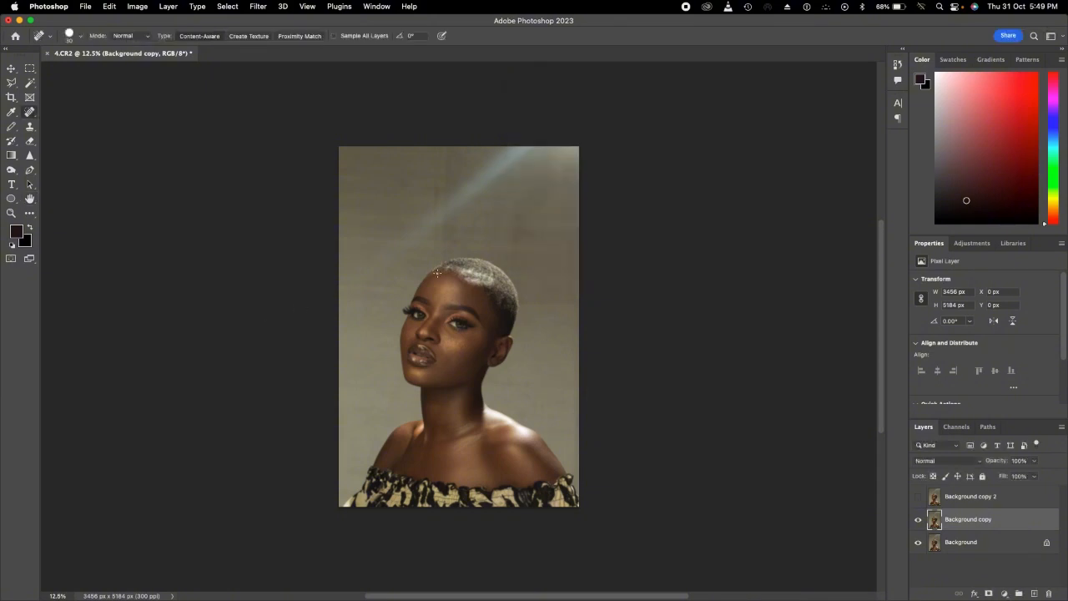
Step: Show the topmost duplicate layer again and rename it Pimple
left_click(917, 498)
left_click(963, 497)
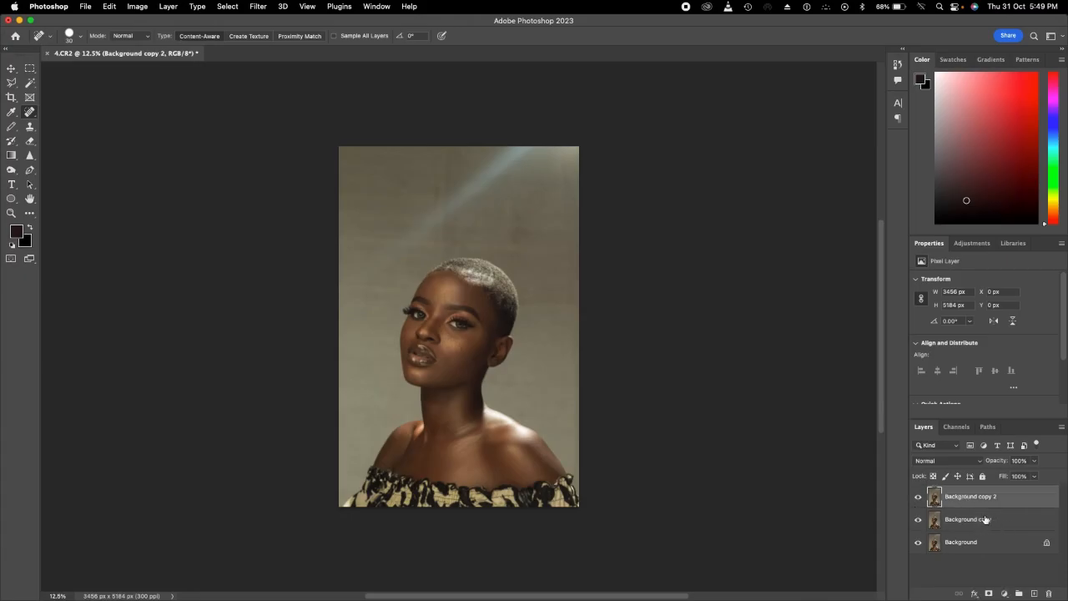
double_click(976, 498)
type("R")
type("imple")
key("Return")
Step: Rename the blurred Background copy layer as Color
double_click(968, 519)
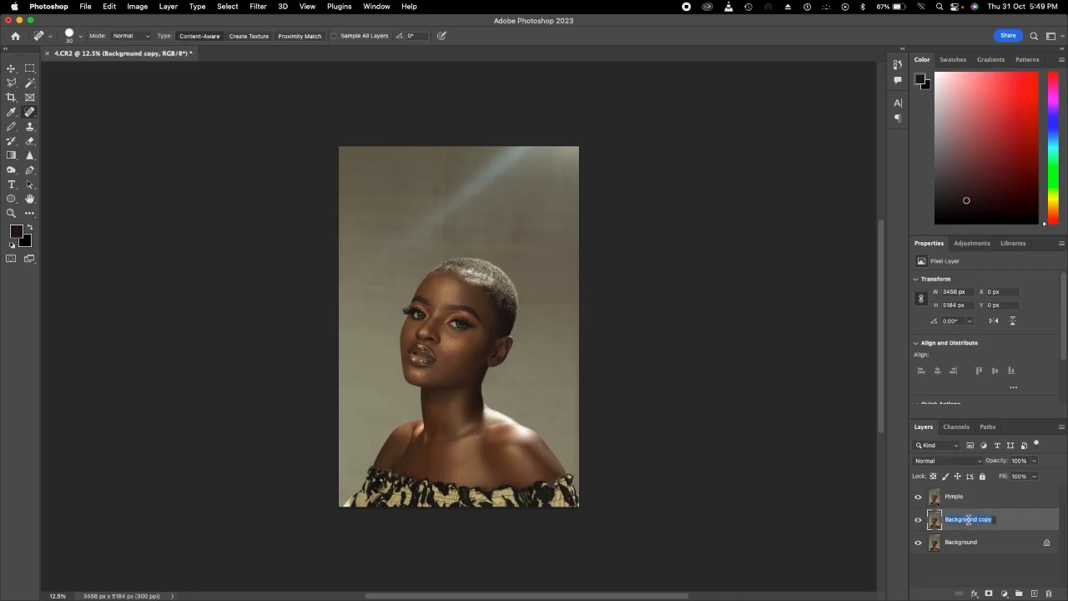
type("Color")
key("Return")
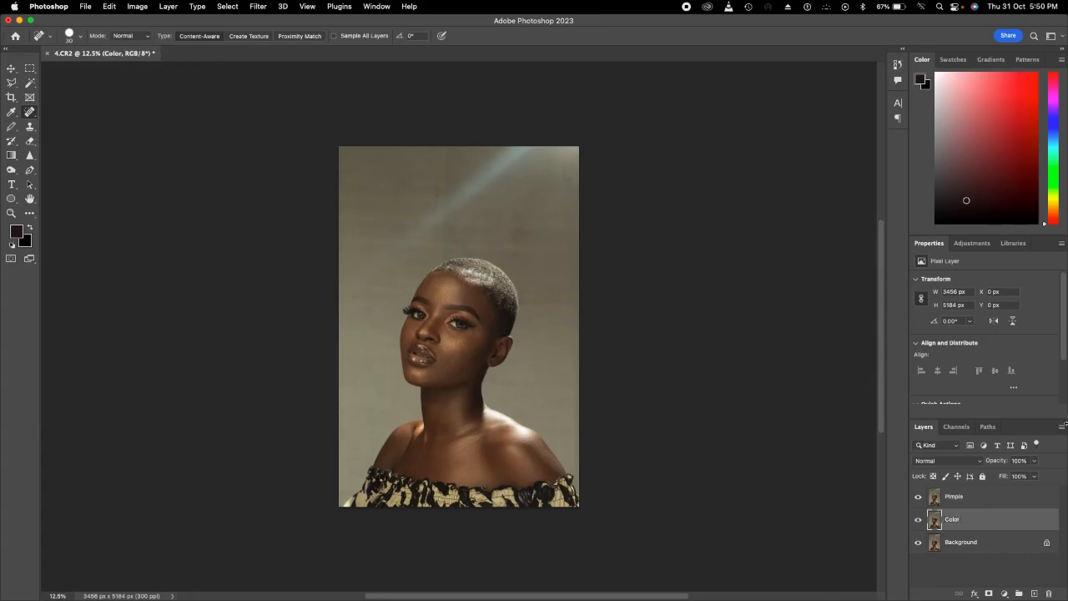
Step: Run Apply Image on the Pimple layer with the Color layer as source and Subtract blending
left_click(971, 503)
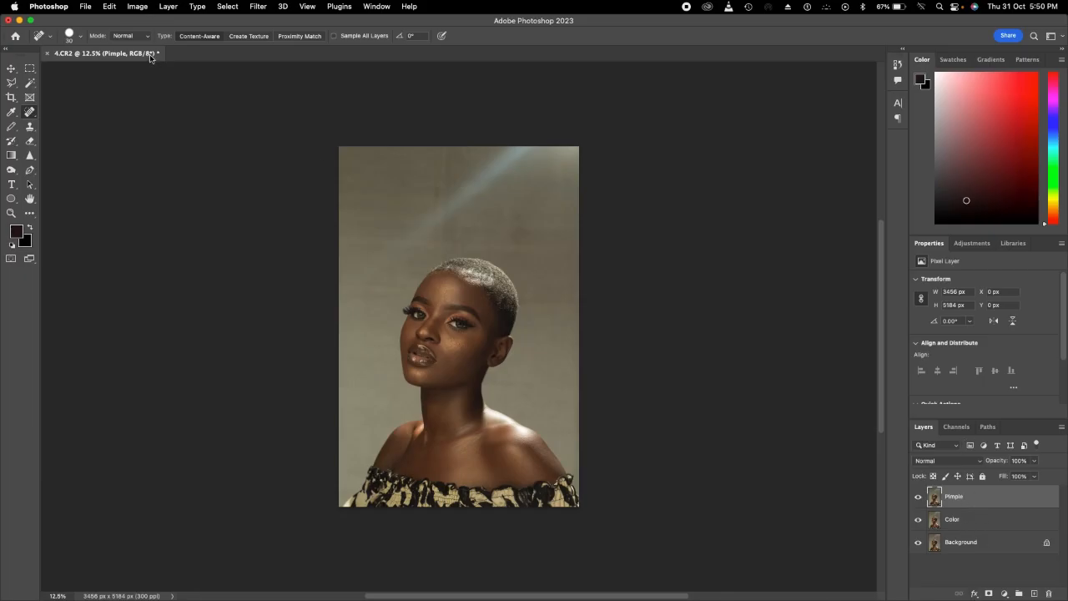
left_click(137, 6)
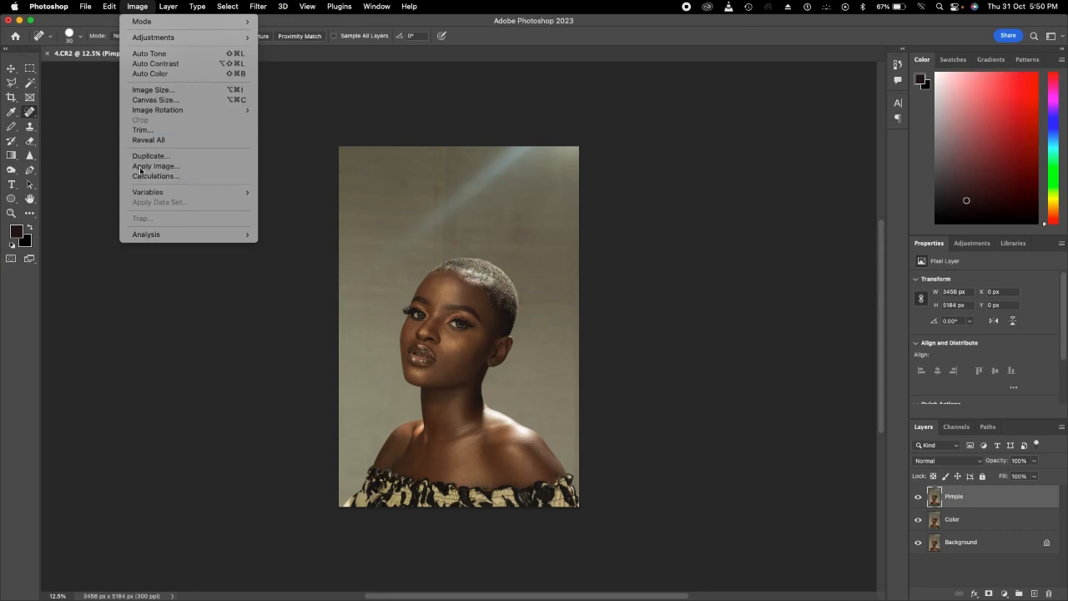
left_click(140, 167)
left_click(499, 194)
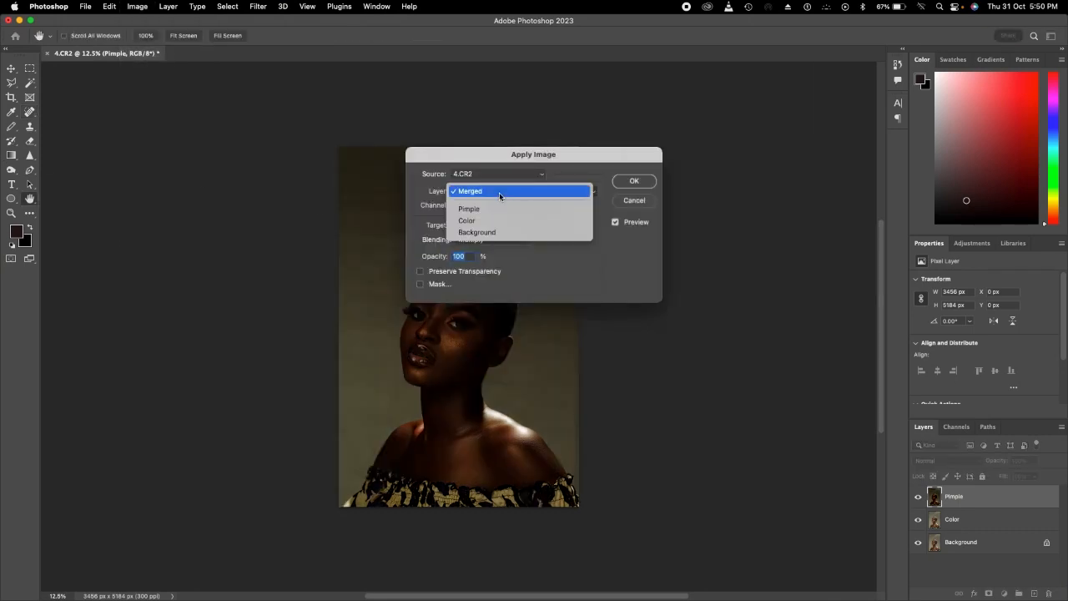
left_click(489, 221)
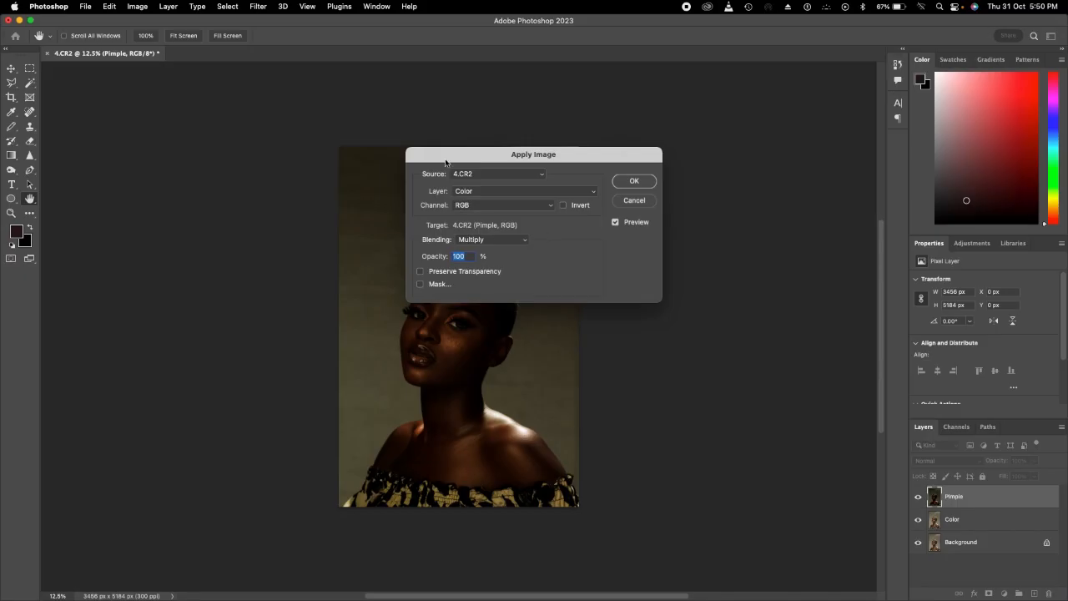
left_click(489, 242)
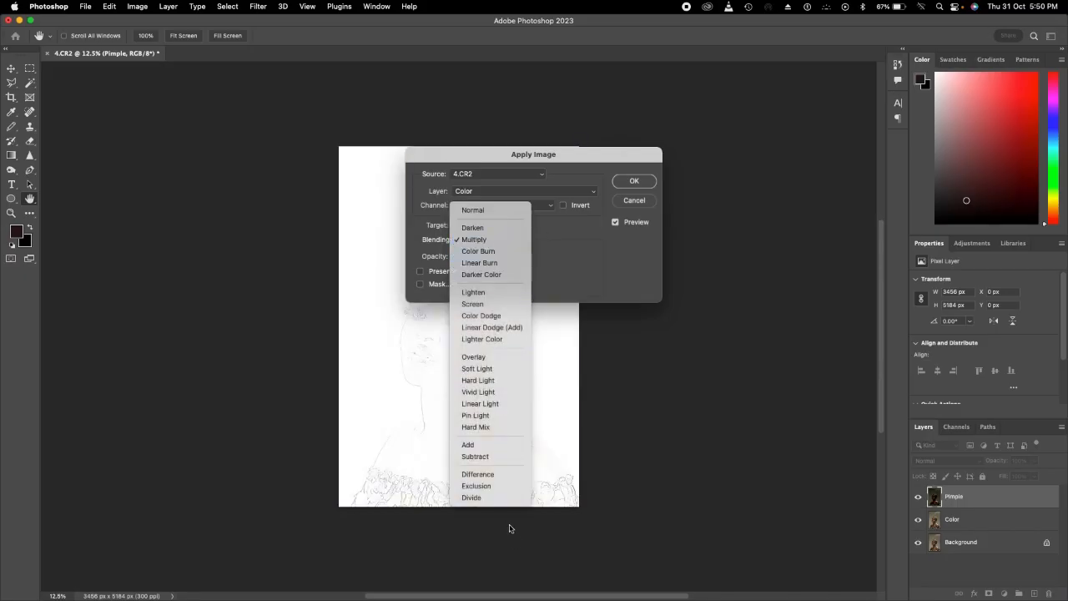
left_click(486, 456)
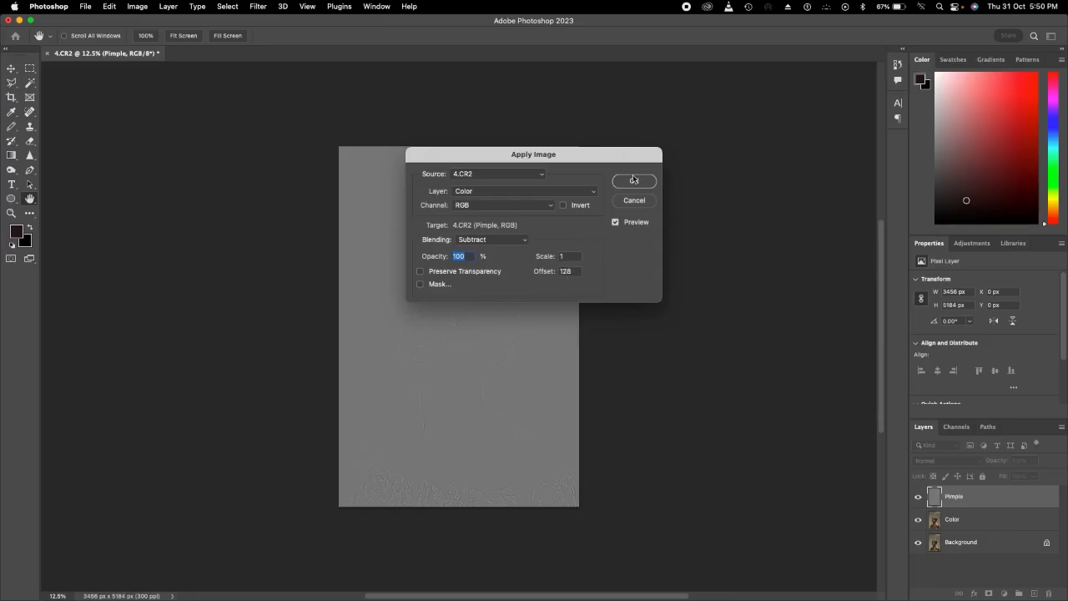
key("Return")
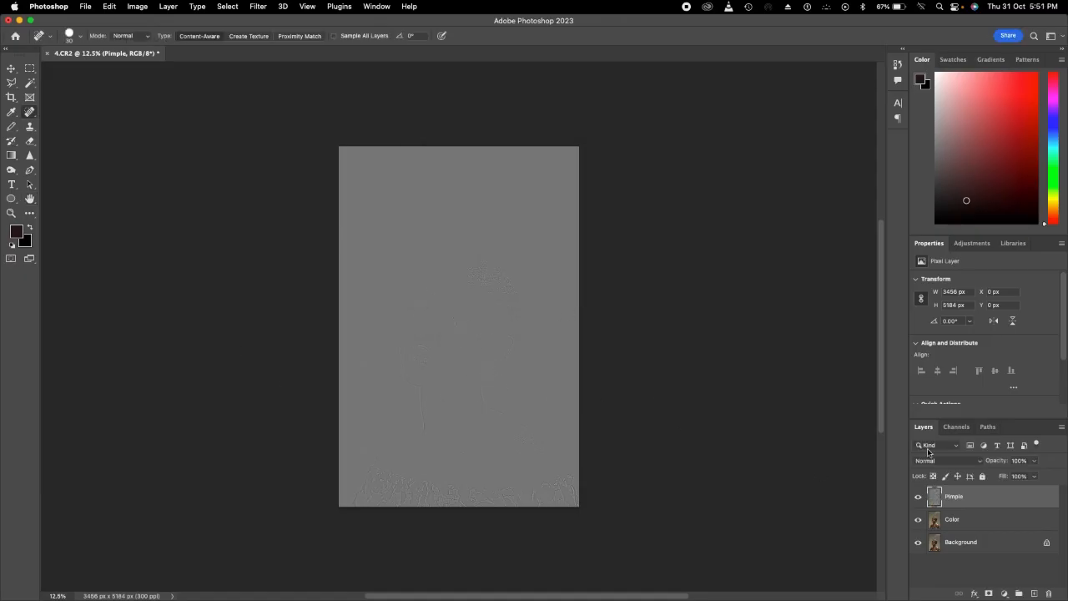
left_click(940, 463)
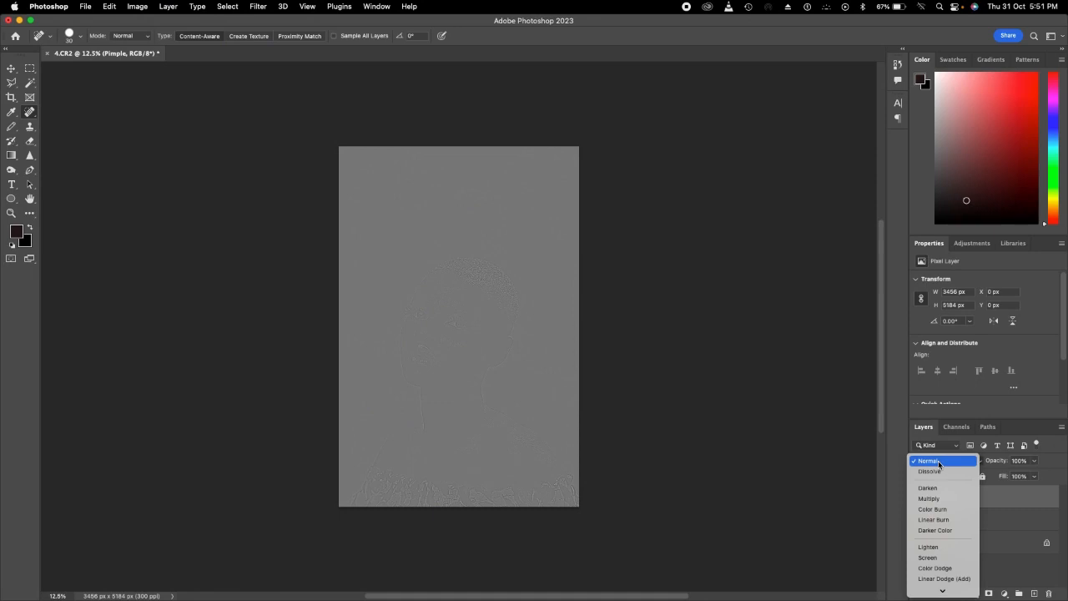
left_click(844, 437)
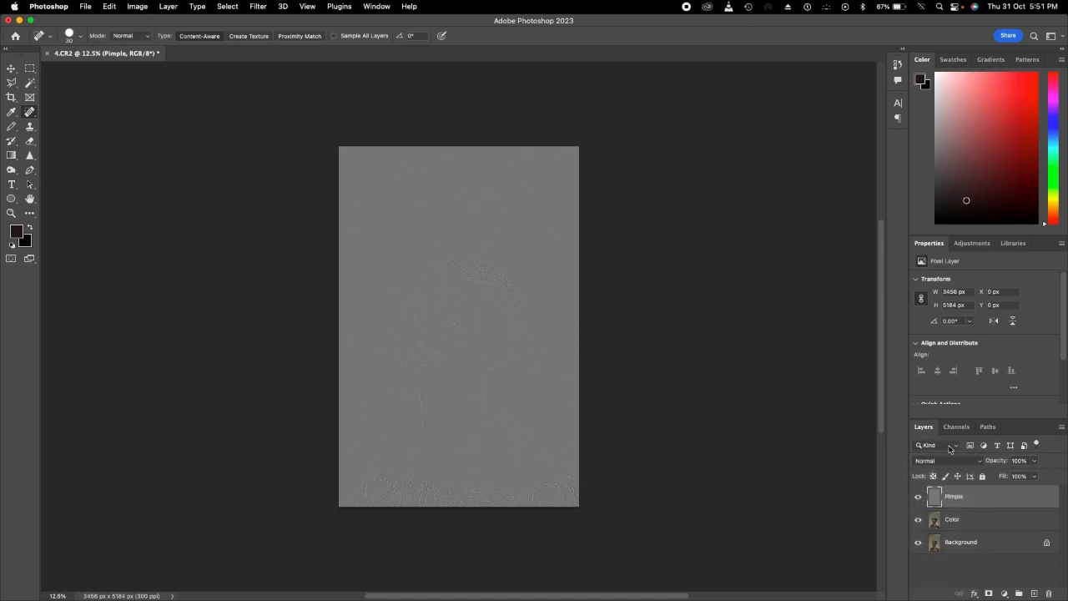
left_click(950, 447)
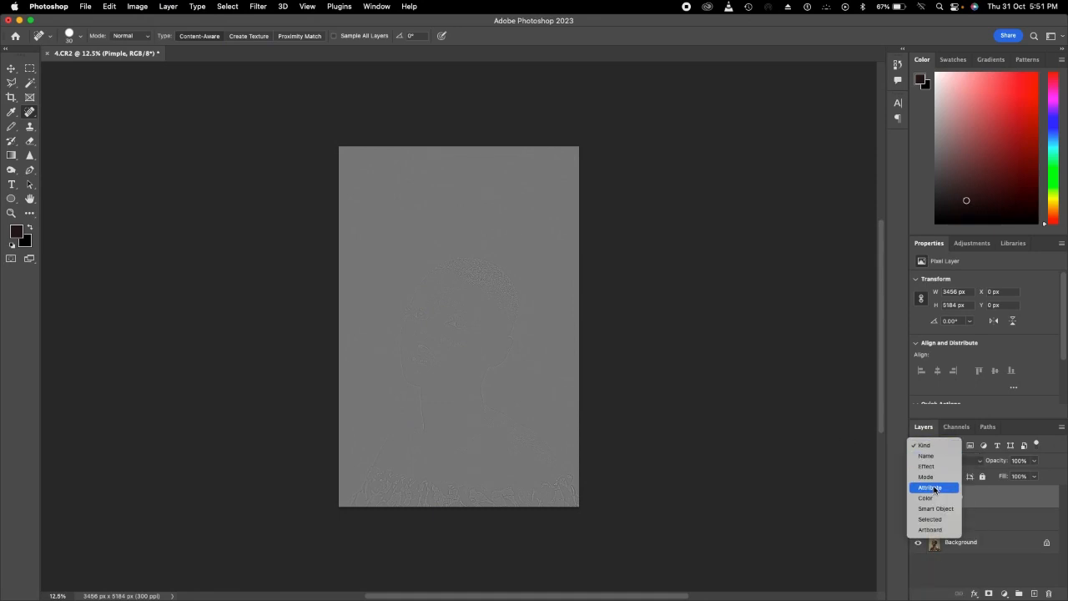
left_click(875, 505)
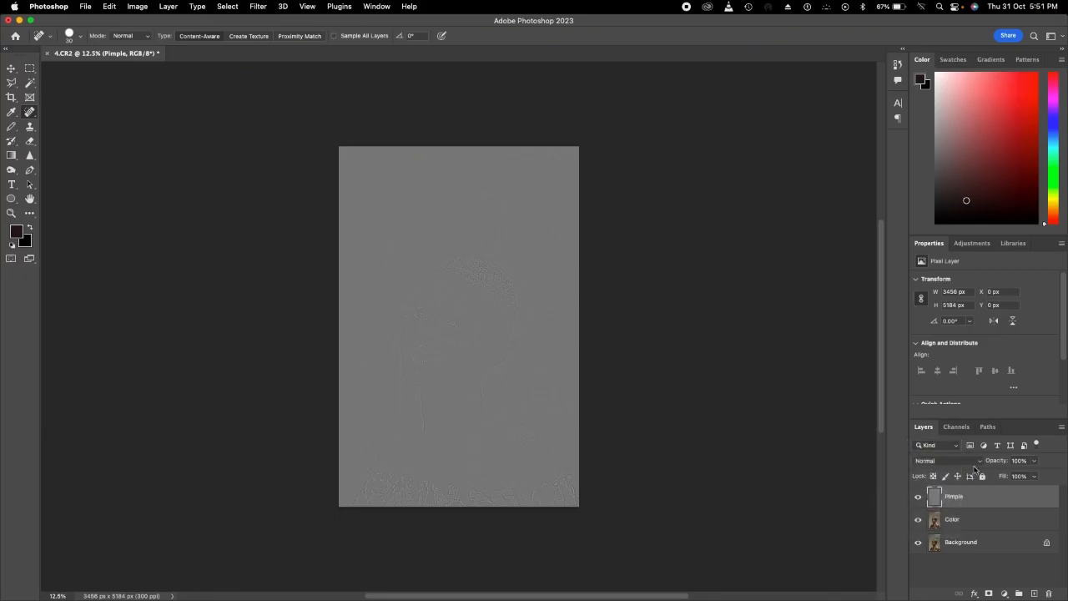
Step: Set the Pimple layer's blend mode to Linear Light
left_click(977, 464)
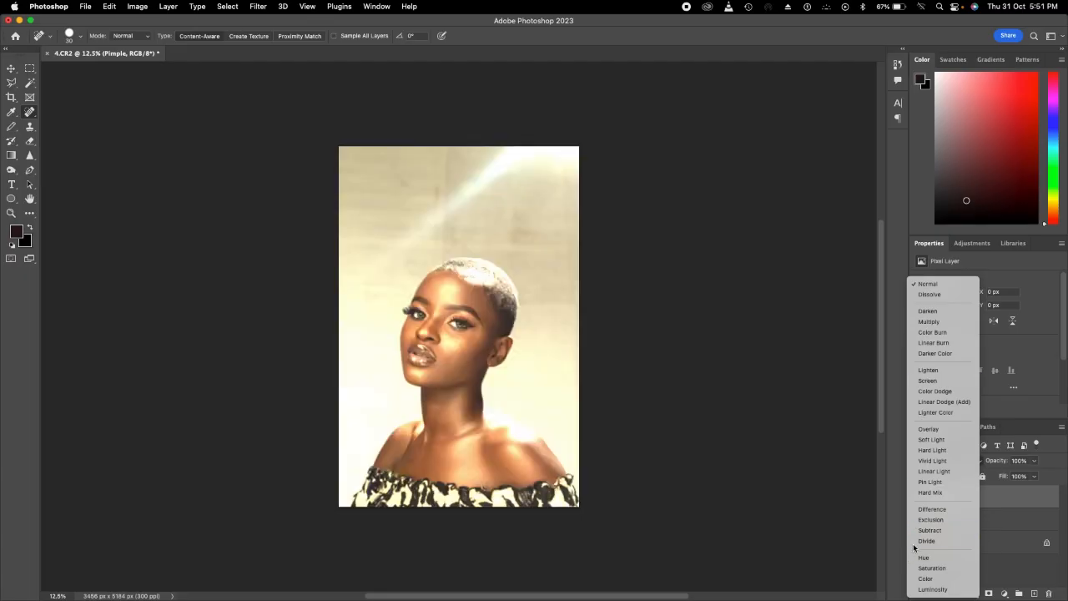
left_click(933, 470)
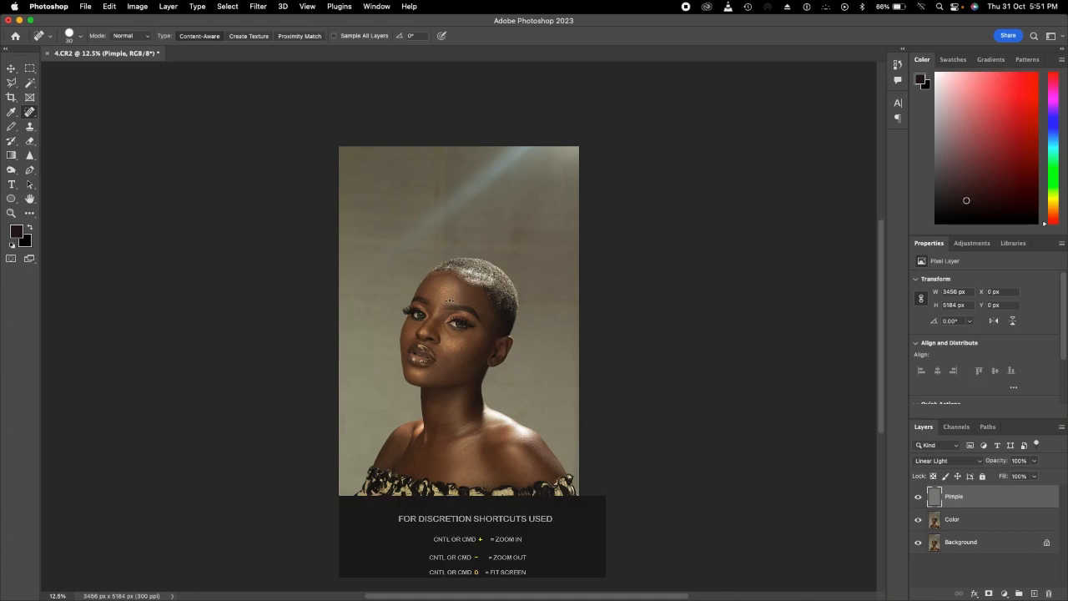
scroll(473, 335, "down", 1)
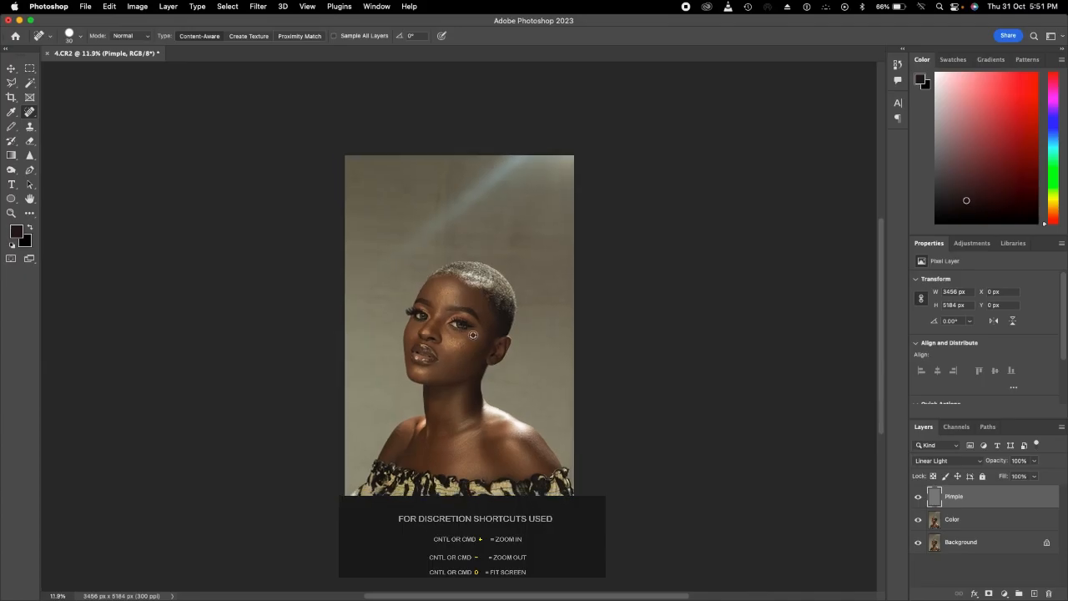
Step: Switch to the Healing Brush tool and set its brush size to 40 for working on the face
scroll(474, 335, "up", 5)
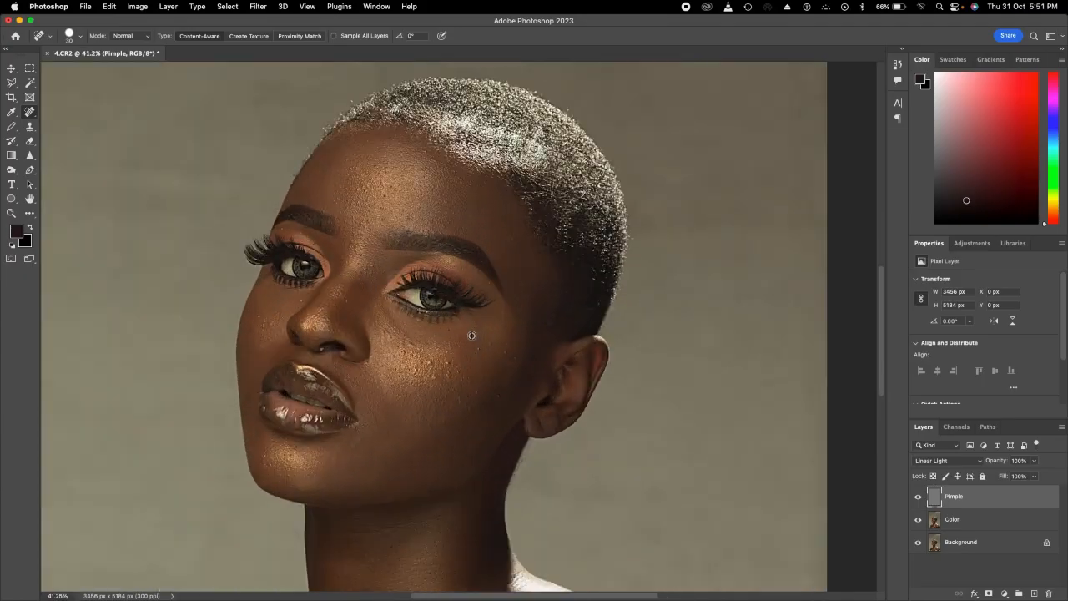
scroll(471, 335, "up", 2)
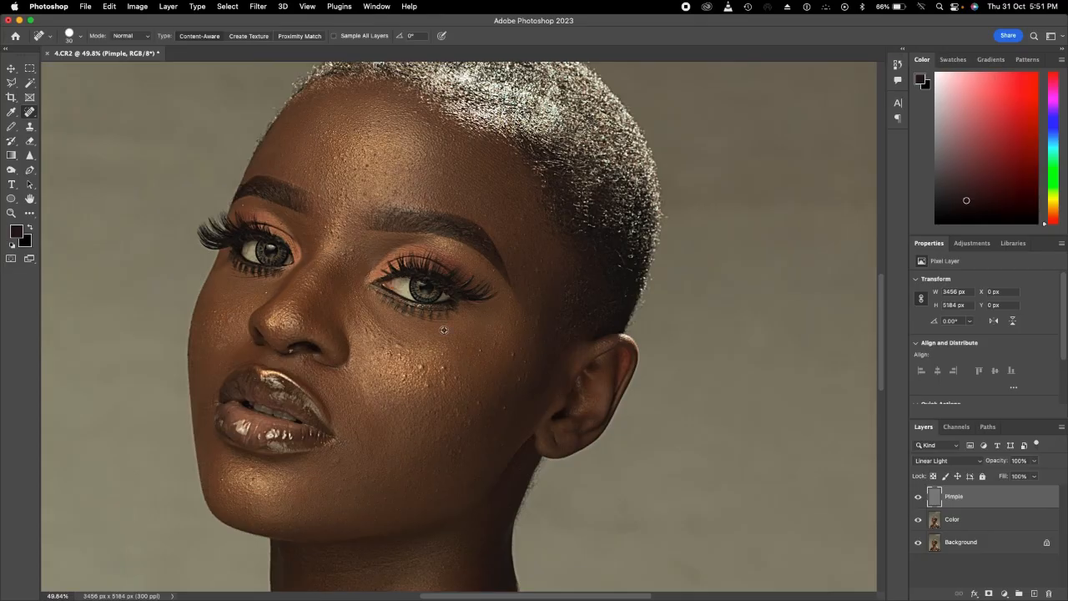
scroll(440, 342, "down", 2)
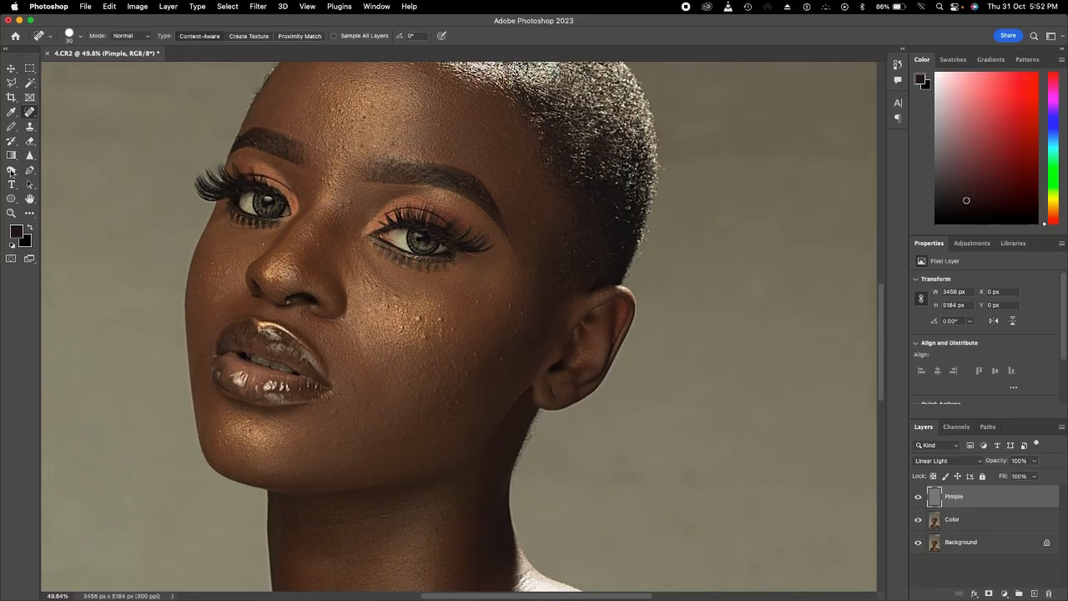
right_click(30, 115)
left_click(79, 119)
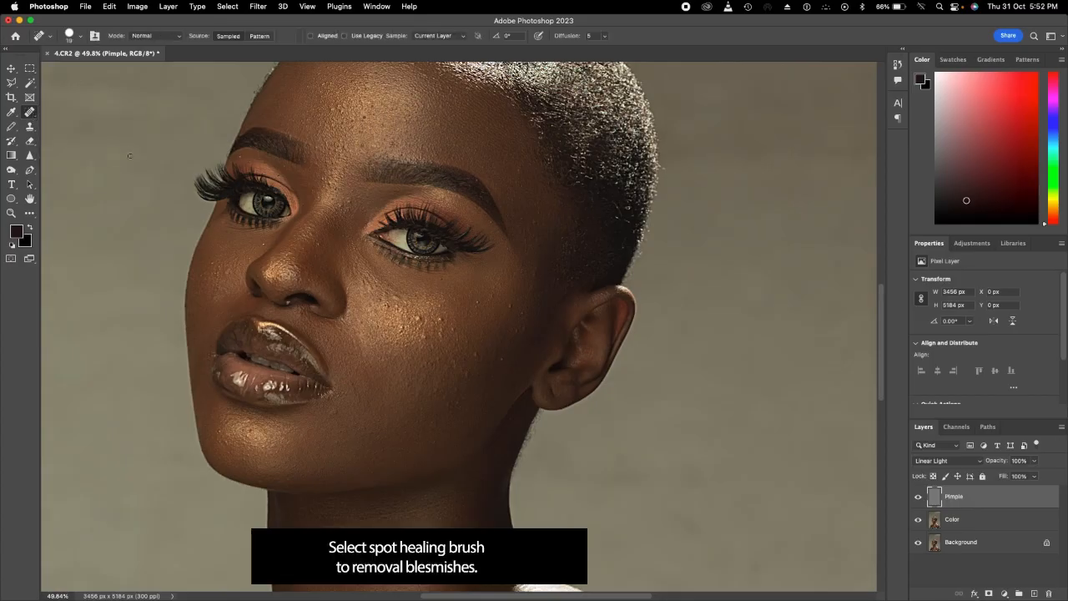
key("bracketright")
key("bracketright")
key("bracketright")
key("bracketright")
Step: Heal the blemishes on the Pimple layer across the cheek nearest the visible ear, sampling clean skin close by
left_click(446, 306, "alt")
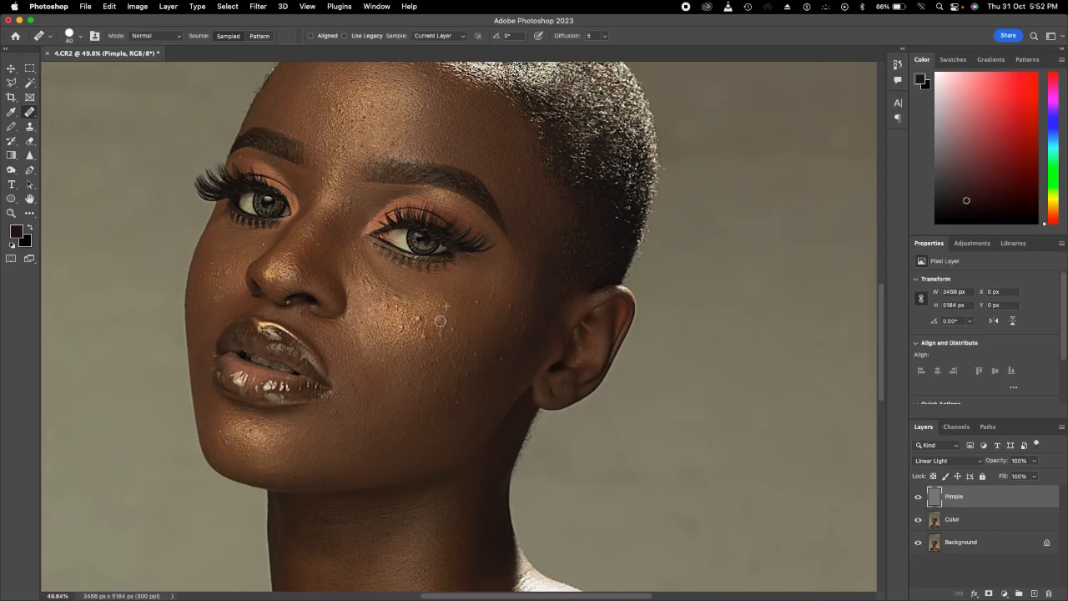
left_click(474, 311)
left_click(441, 342, "alt")
left_click(448, 368)
left_click(441, 325)
left_click(515, 329)
Step: Heal the small spots on the far cheek beside the nose, resampling nearby clean skin between dabs
left_click(220, 272)
left_click(220, 281)
left_click(213, 274, "alt")
left_click(230, 274)
left_click(221, 290, "alt")
left_click(215, 284)
left_click(225, 279)
left_click(272, 242, "alt")
Step: Check the healed forehead, chin and neck, and hide the Pimple layer
scroll(345, 157, "up", 3)
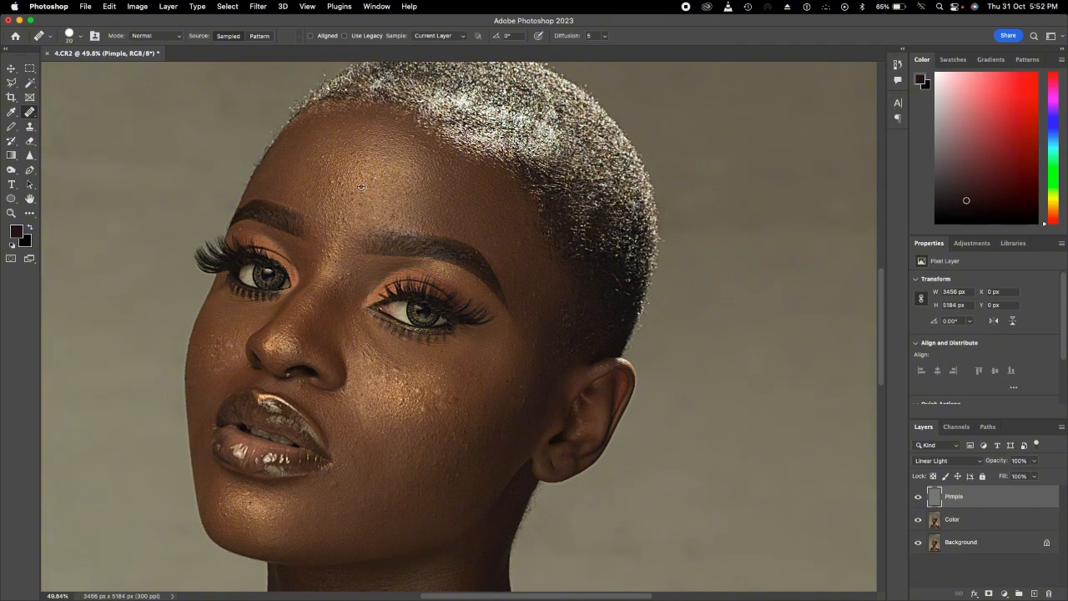
scroll(388, 342, "down", 5)
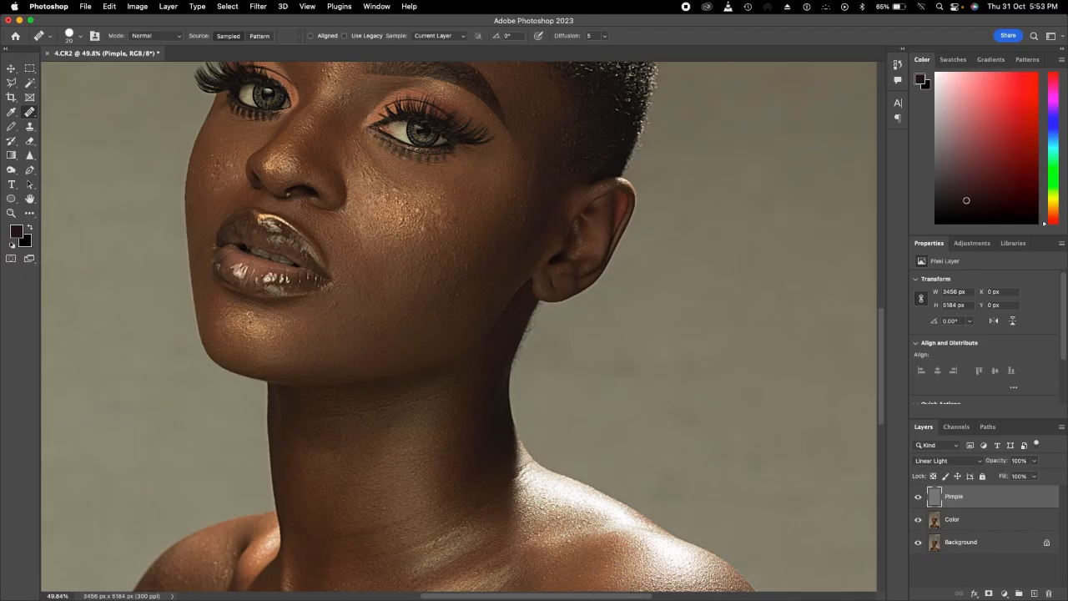
scroll(300, 313, "up", 1)
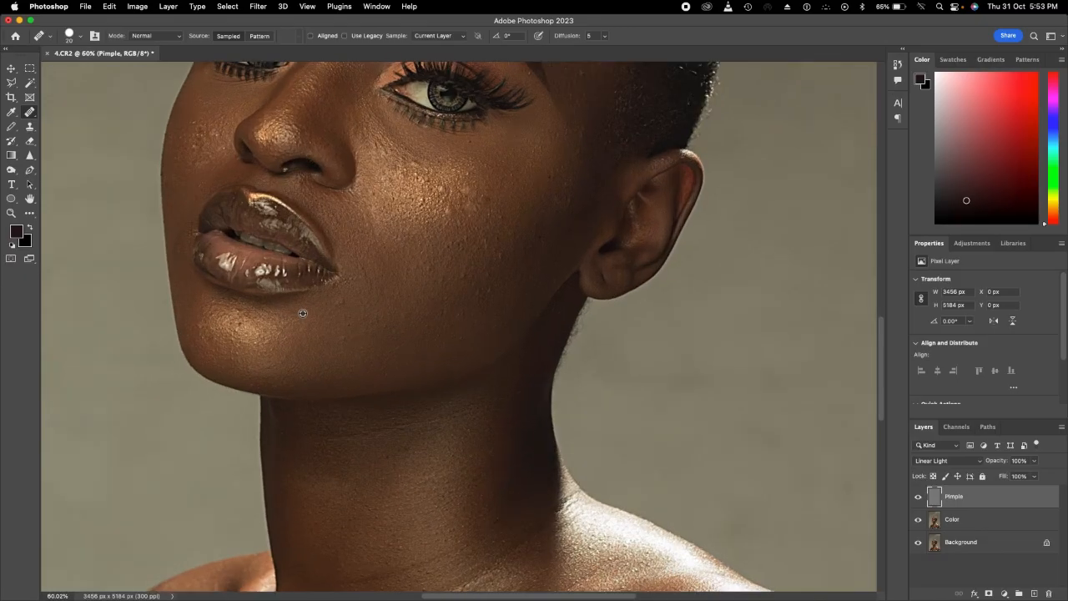
scroll(303, 313, "down", 10)
scroll(303, 312, "up", 2)
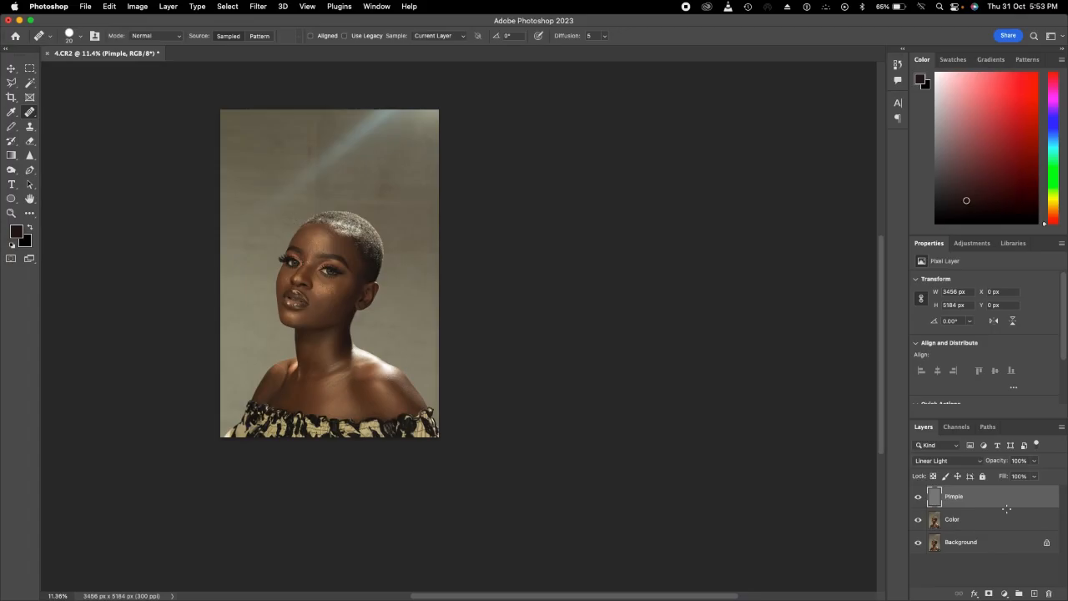
left_click(918, 497)
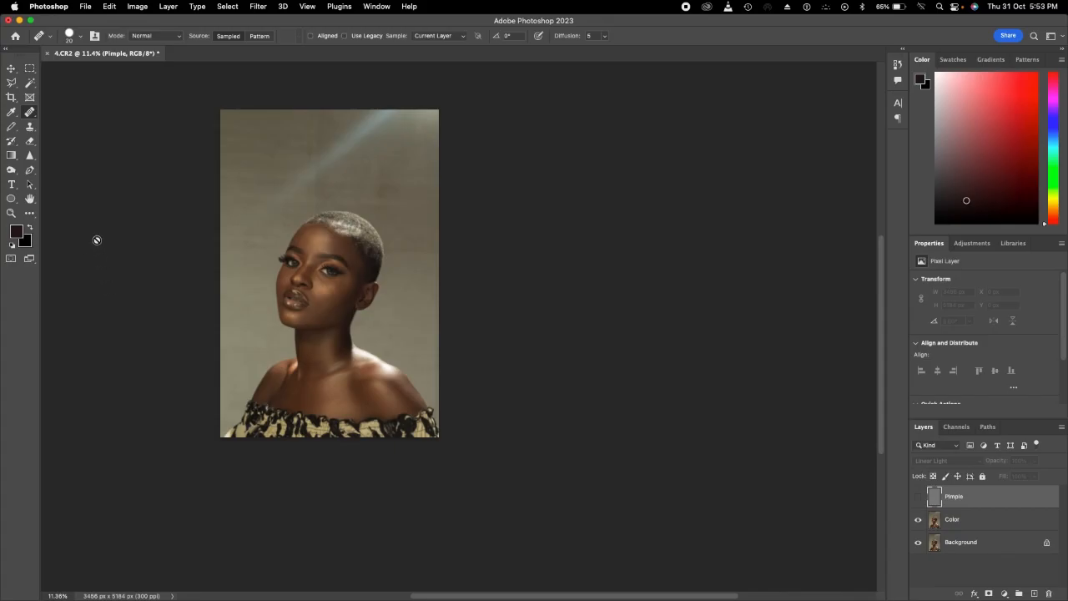
Step: Switch to the Mixer Brush tool and collapse the toolbar to a single column
key("b")
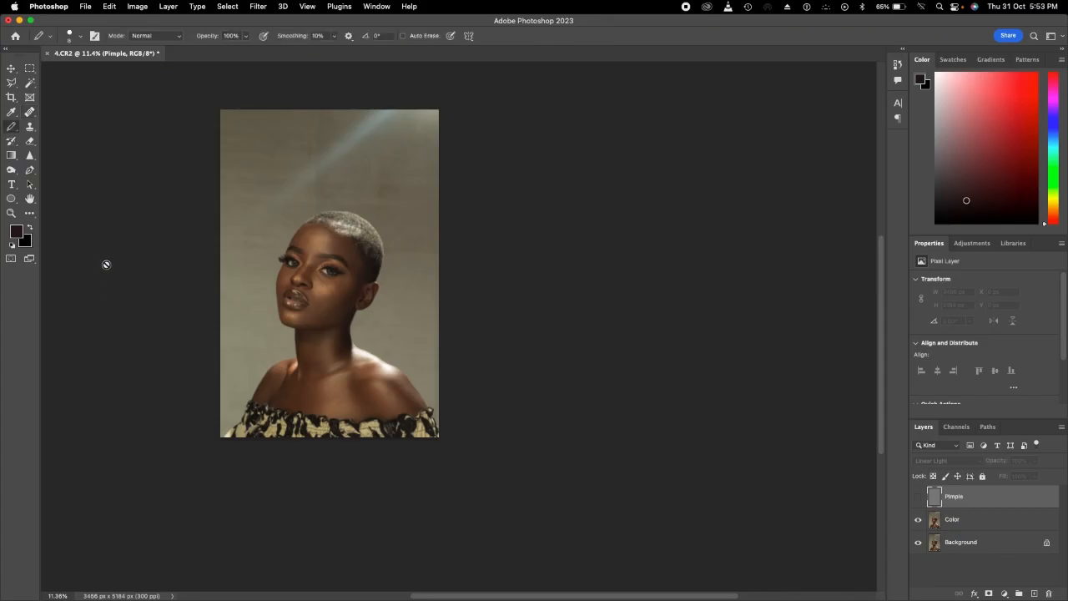
right_click(11, 127)
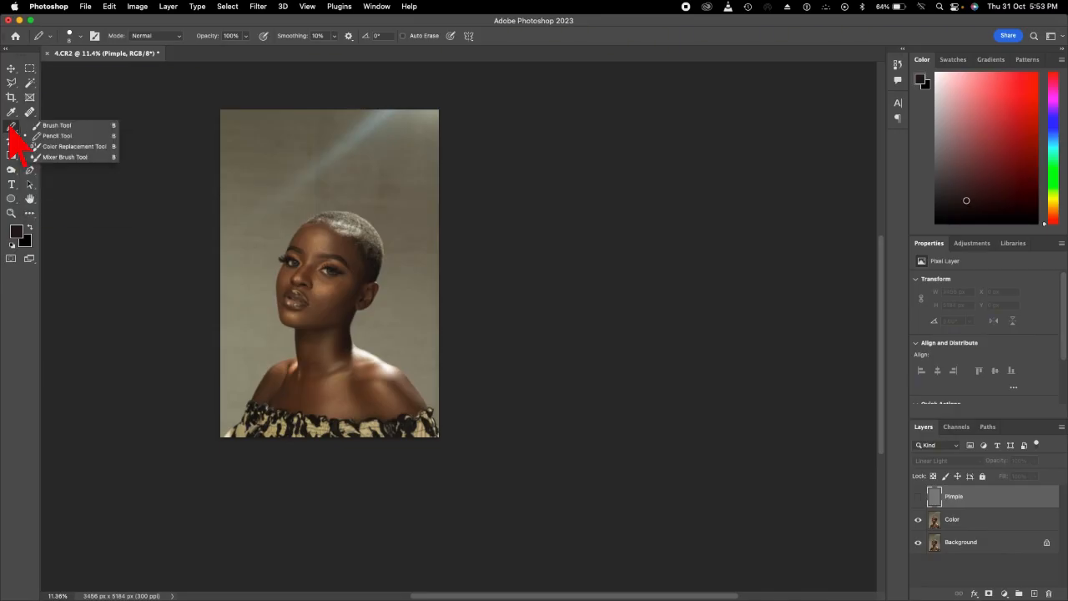
left_click(67, 157)
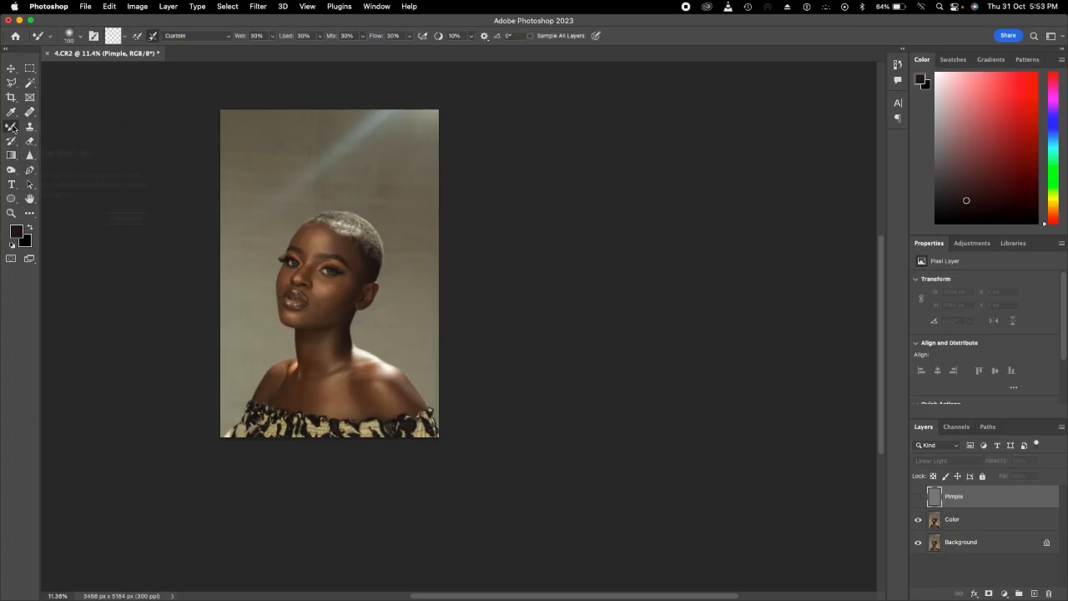
left_click(8, 48)
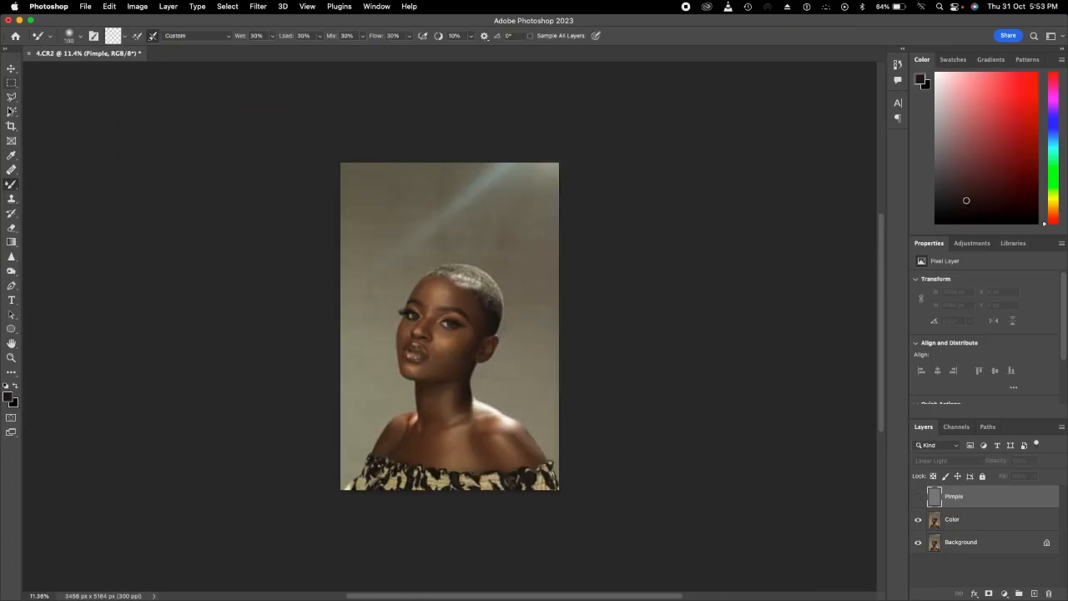
Step: View the toolbar customization list and close it without making changes
left_click(11, 376)
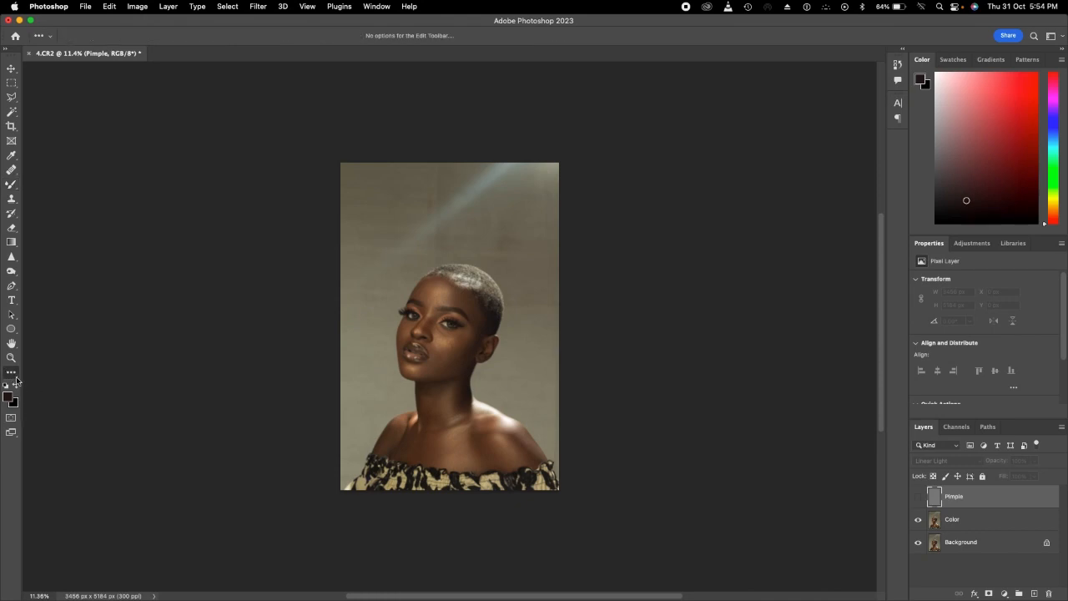
left_click(15, 376)
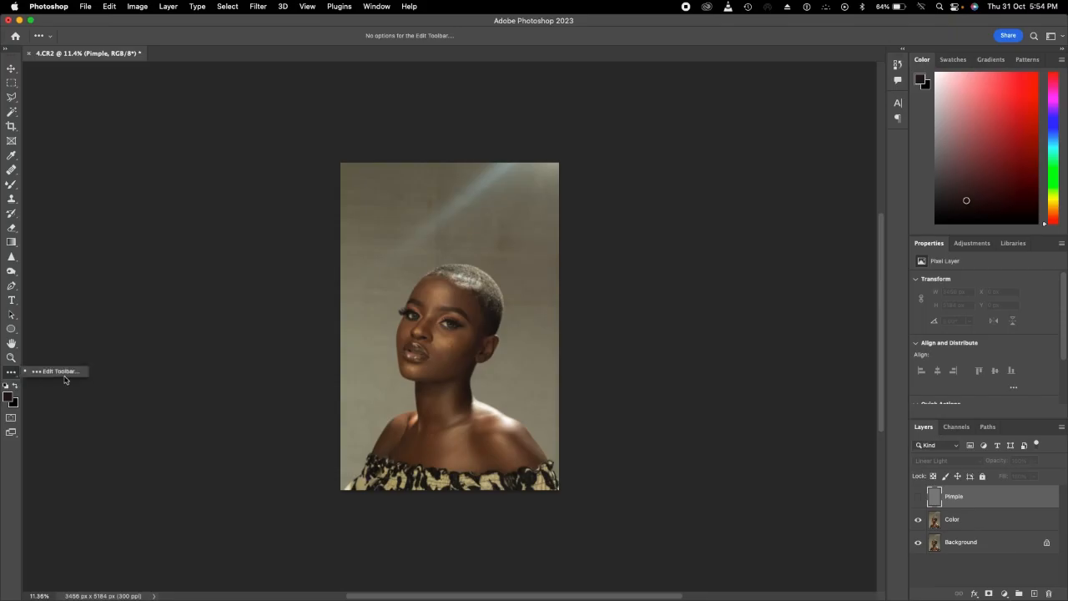
left_click(55, 374)
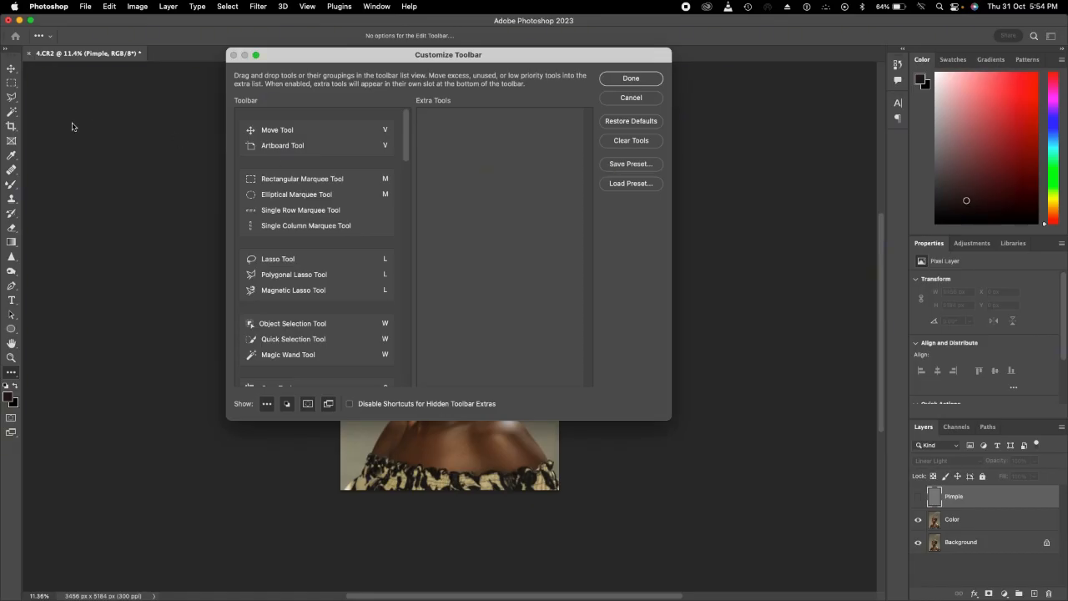
left_click(631, 80)
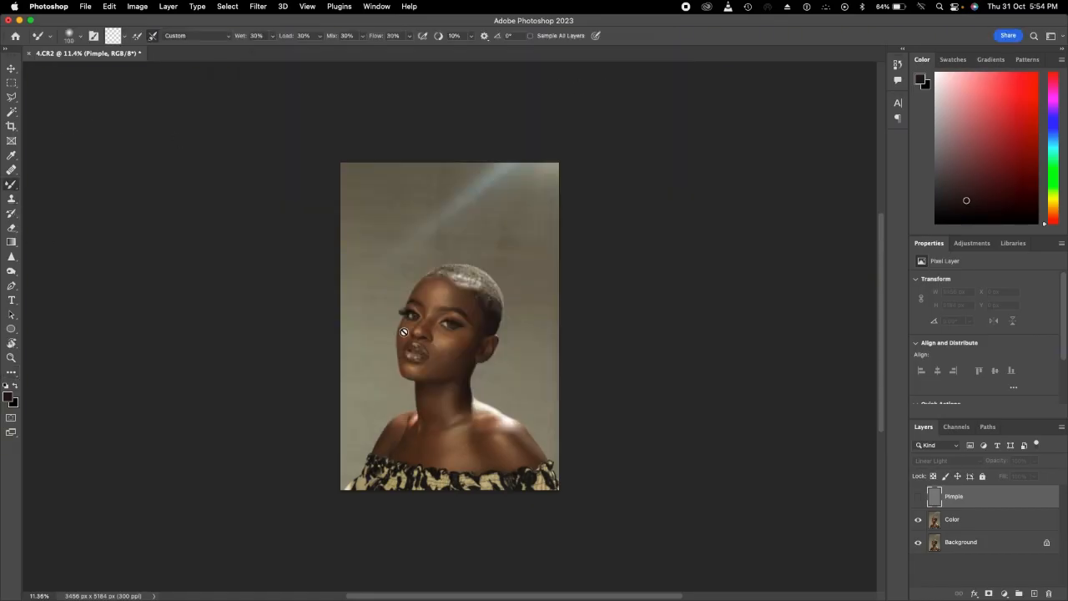
Step: Make the Color layer active and clean the Mixer Brush
left_click(953, 522)
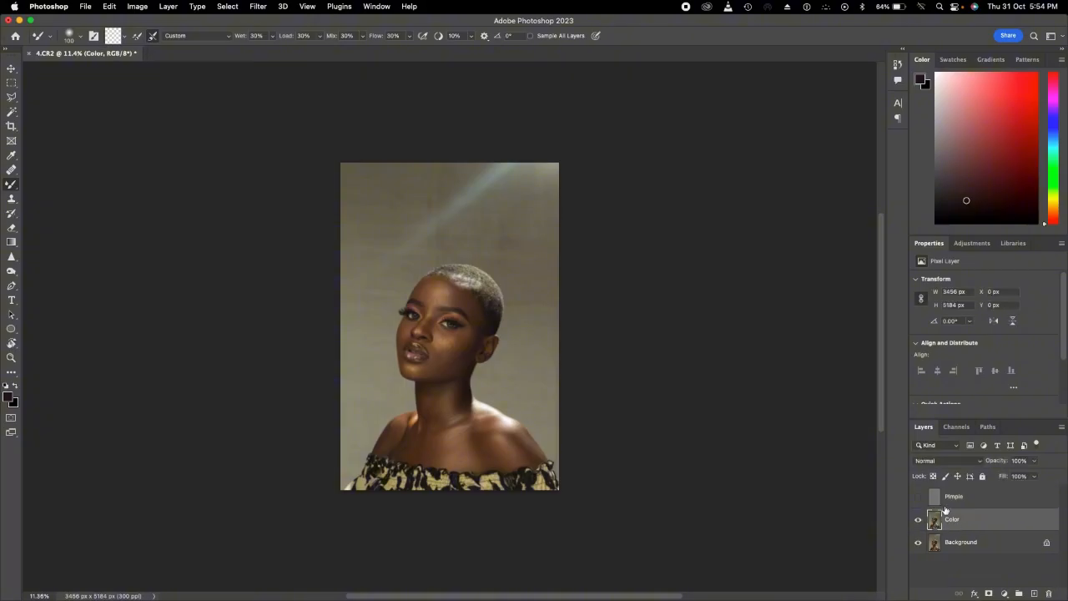
left_click(121, 38)
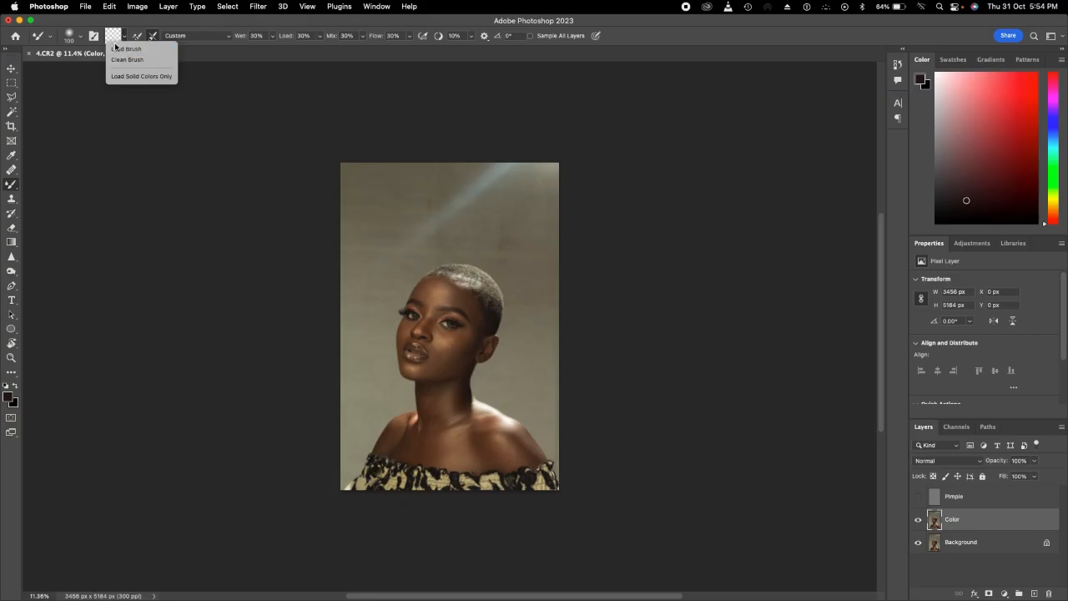
left_click(126, 59)
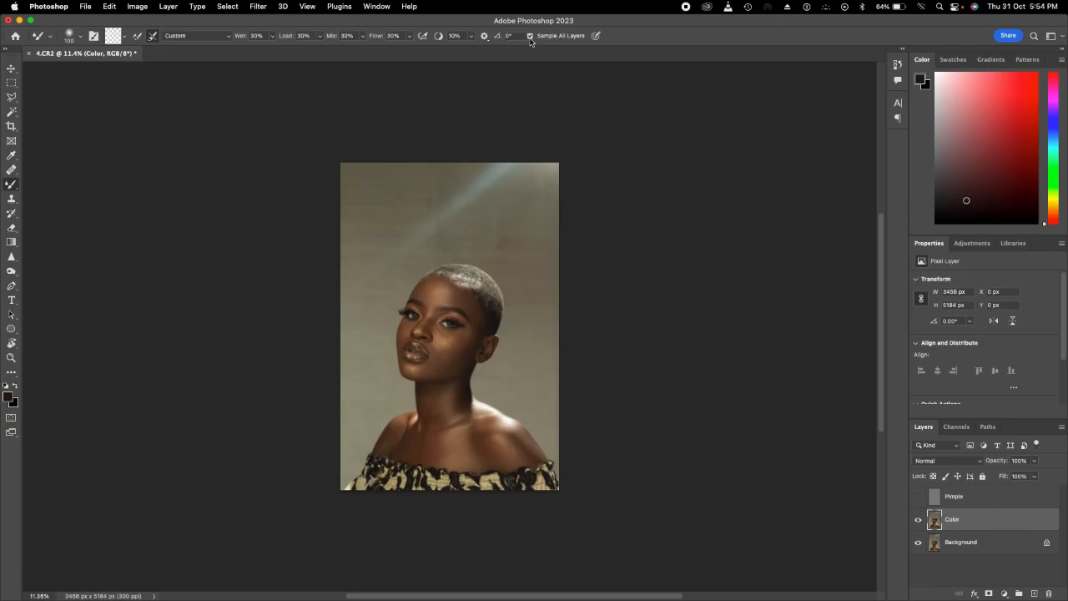
Step: Add a new empty layer above the Color layer in Normal mode at 100% opacity
scroll(489, 389, "down", 3)
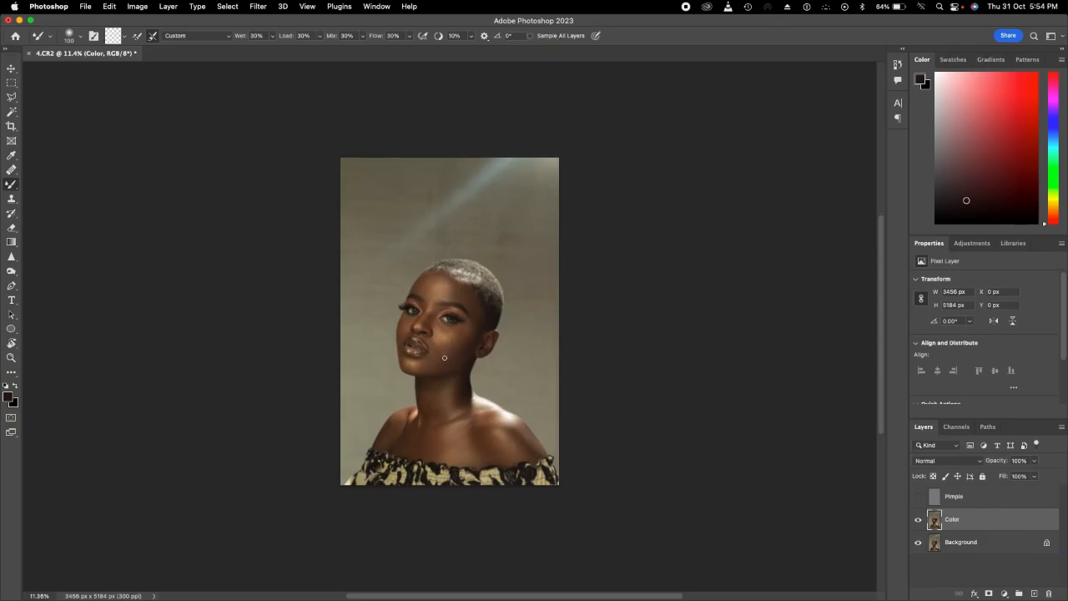
key("super+equal")
key("super+equal")
key("super+equal")
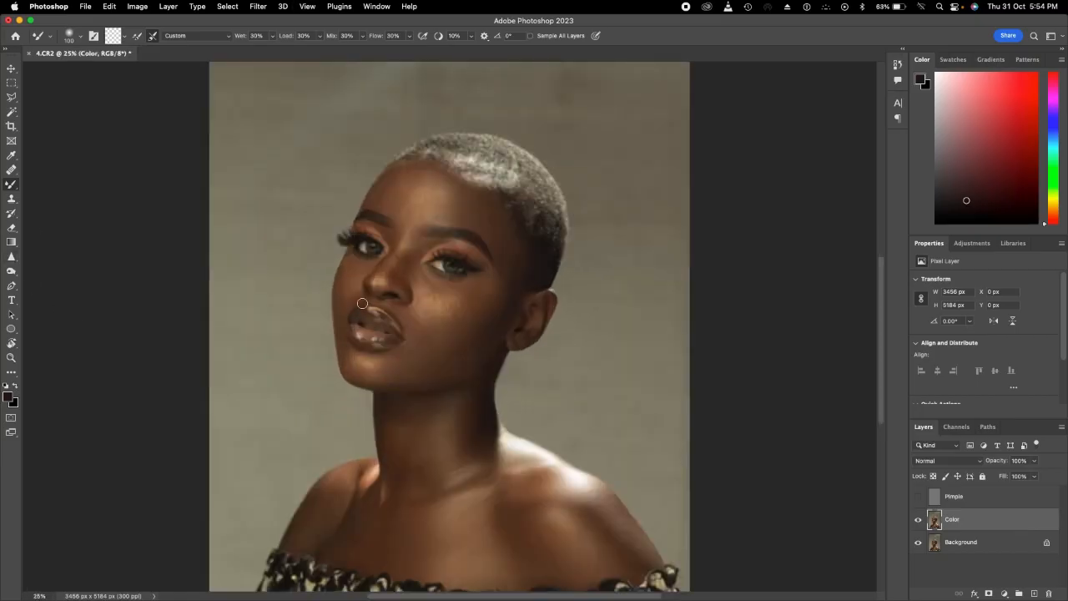
key("super+n")
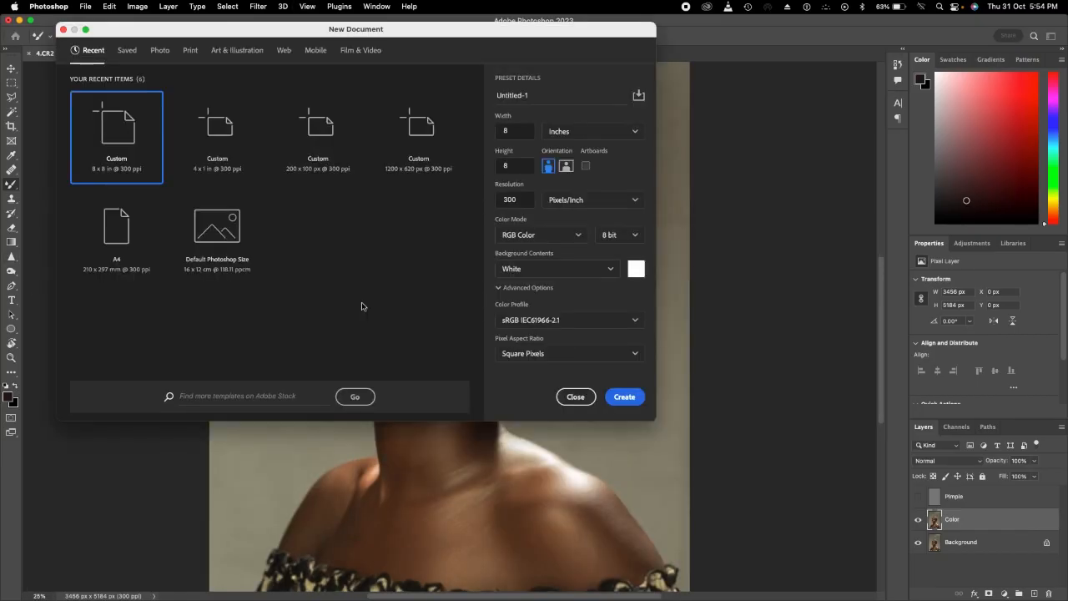
key("Escape")
key("shift+super+n")
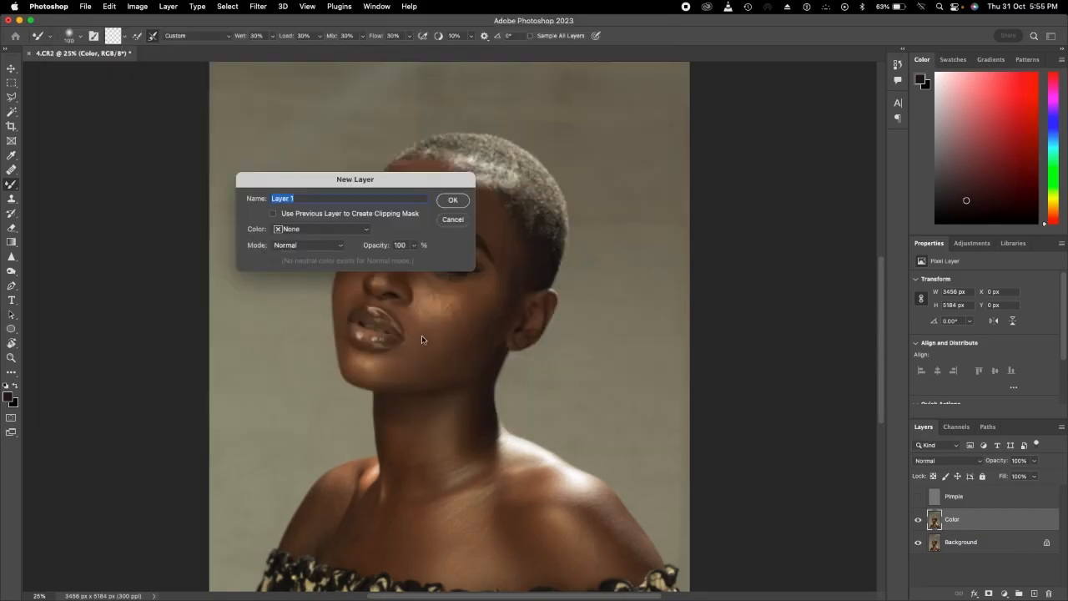
left_click(456, 200)
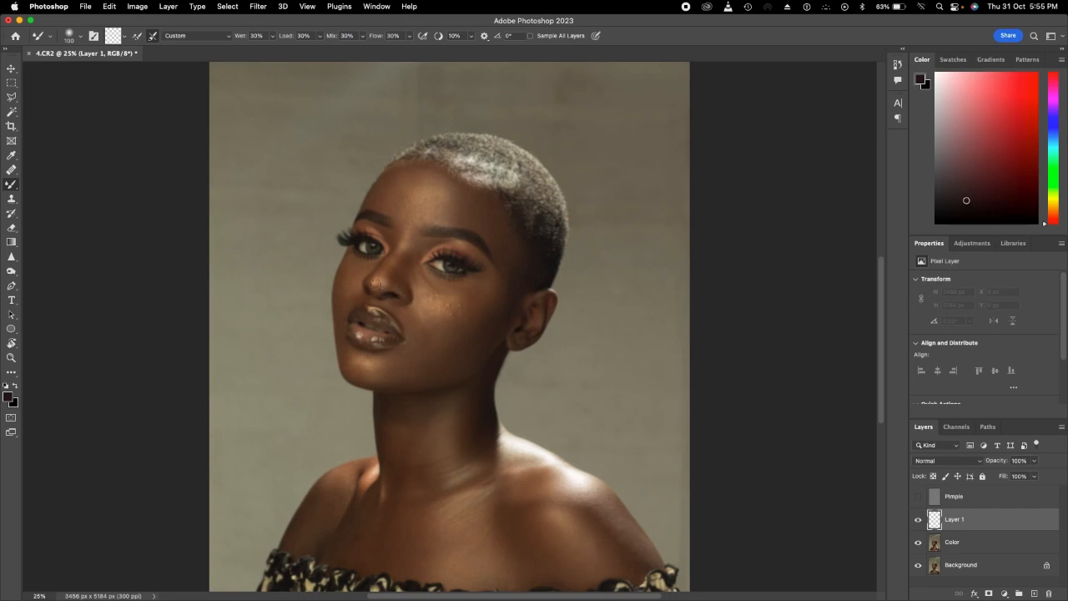
Step: Outline the highlight areas on the forehead, cheek, chin and shoulder with the Brush tool in red #f92222
right_click(14, 185)
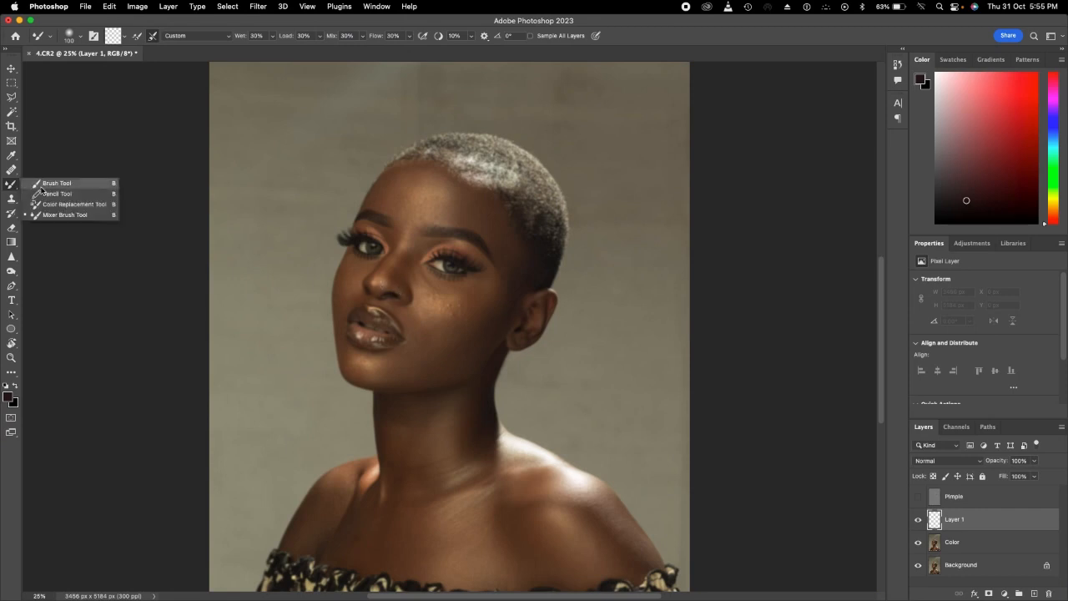
left_click(48, 185)
left_click(10, 400)
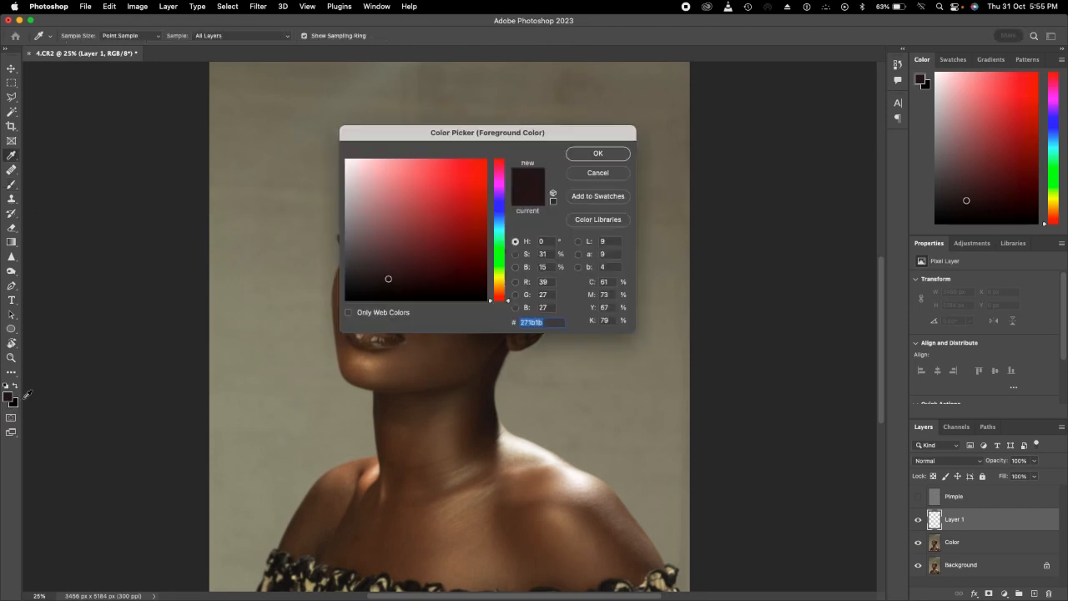
left_click(468, 158)
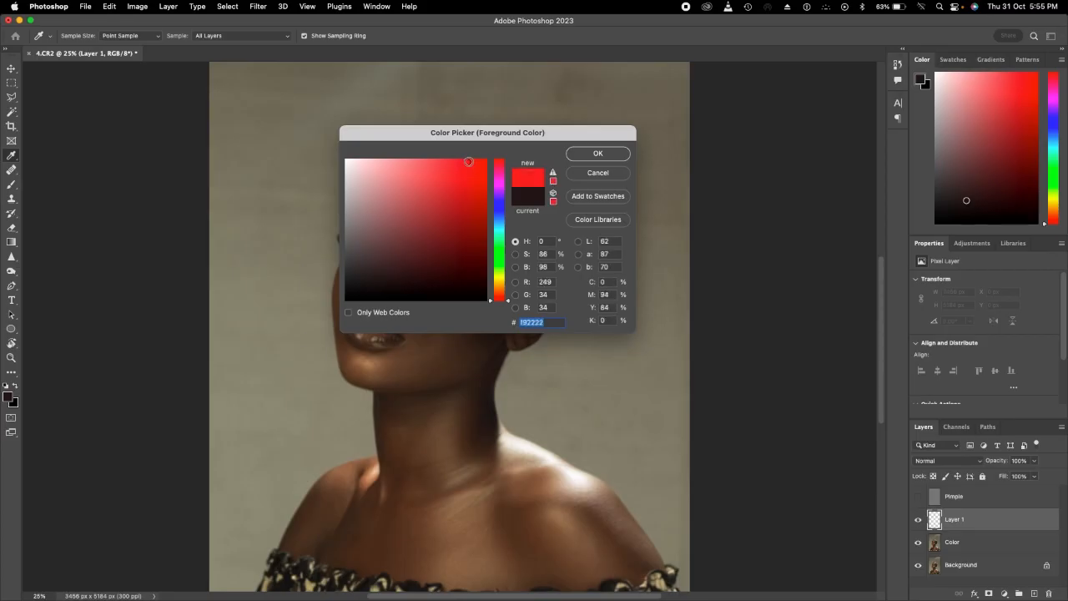
left_click(612, 155)
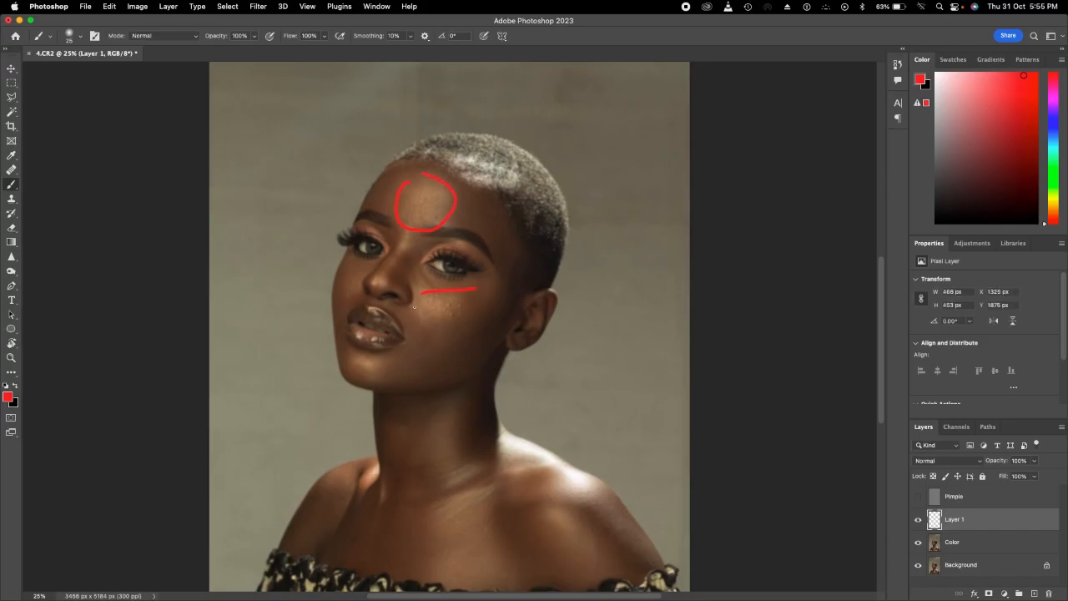
mouse_move(445, 347)
left_mouse_down()
mouse_move(482, 339)
mouse_move(482, 288)
left_mouse_up()
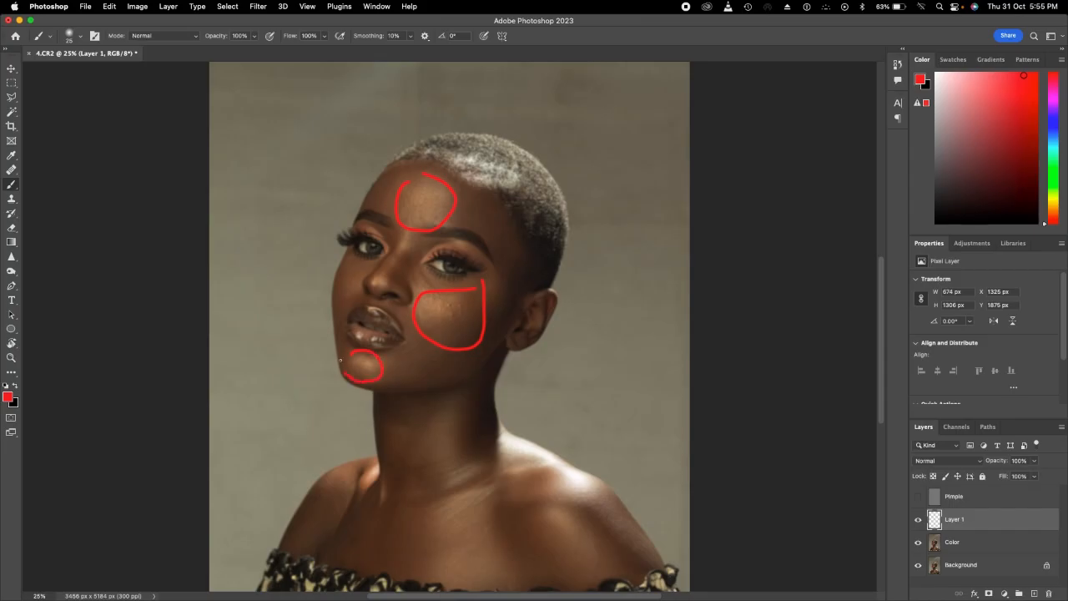
mouse_move(506, 436)
left_mouse_down()
mouse_move(617, 482)
mouse_move(595, 518)
mouse_move(513, 462)
left_mouse_up()
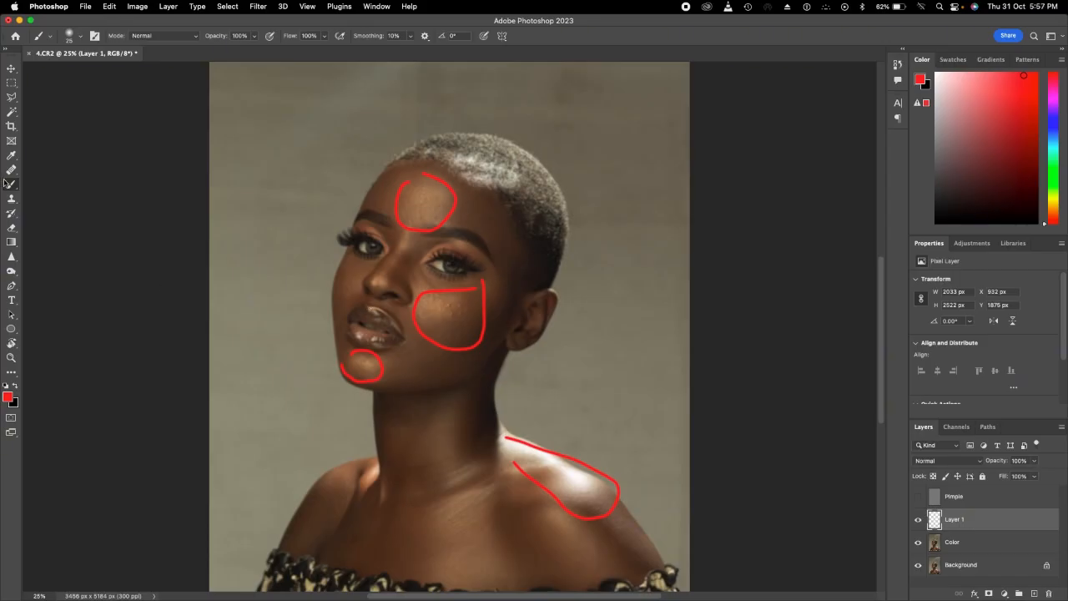
Step: Outline the shadow areas beside the ear and along both sides of the neck with the Brush tool in blue #2250f9
left_click(10, 398)
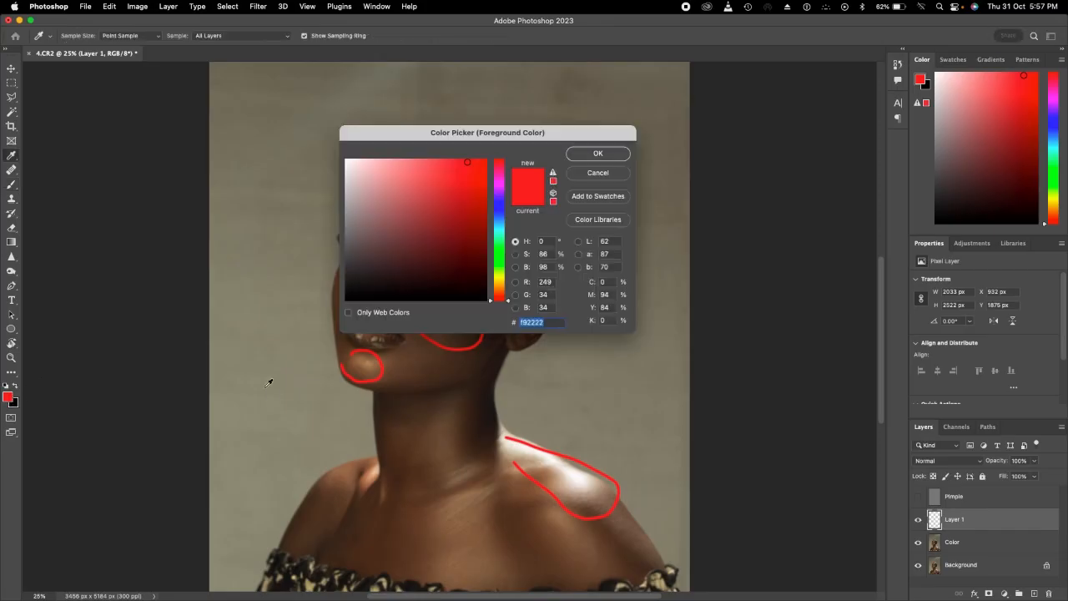
left_click(499, 212)
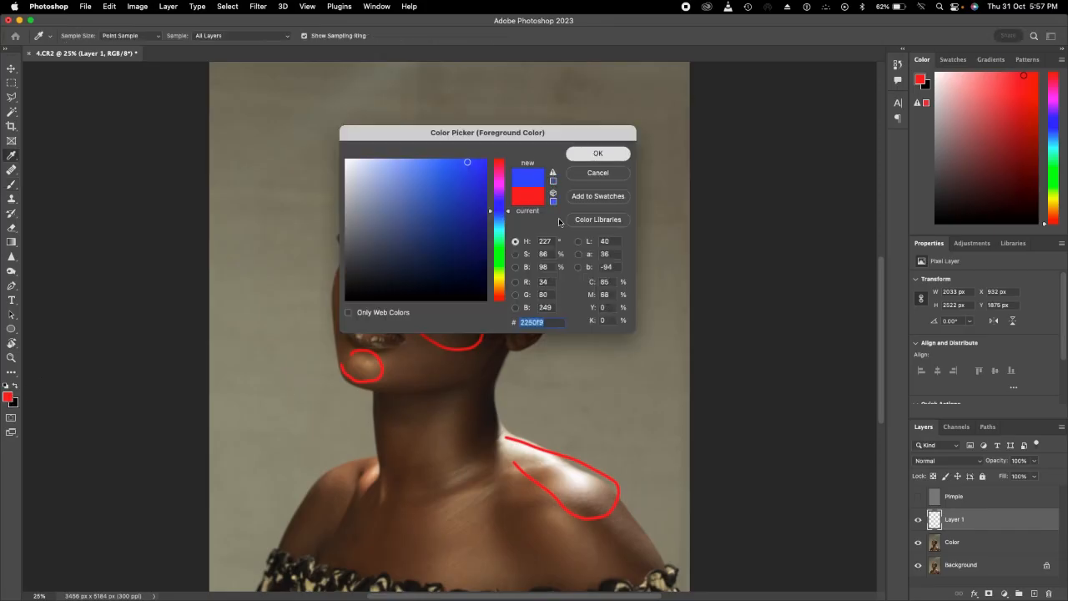
left_click(582, 155)
mouse_move(470, 401)
left_mouse_down()
mouse_move(493, 455)
mouse_move(506, 334)
left_mouse_up()
mouse_move(517, 245)
left_mouse_down()
mouse_move(517, 321)
mouse_move(543, 304)
mouse_move(519, 205)
left_mouse_up()
scroll(481, 412, "down", 1)
scroll(481, 411, "down", 5)
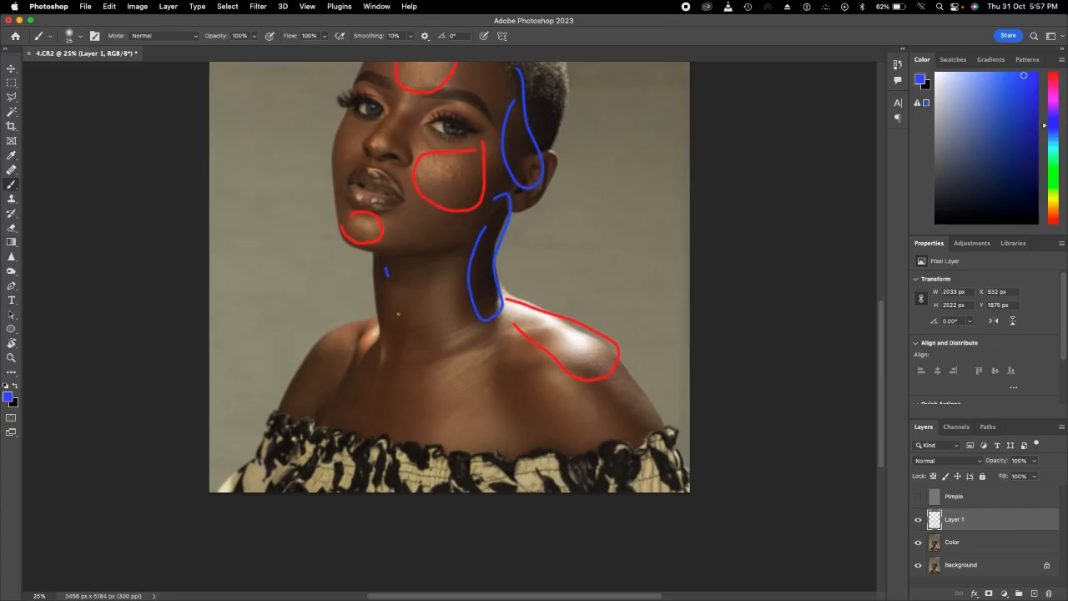
mouse_move(398, 314)
left_mouse_down()
mouse_move(376, 351)
mouse_move(374, 261)
left_mouse_up()
scroll(420, 346, "up", 5)
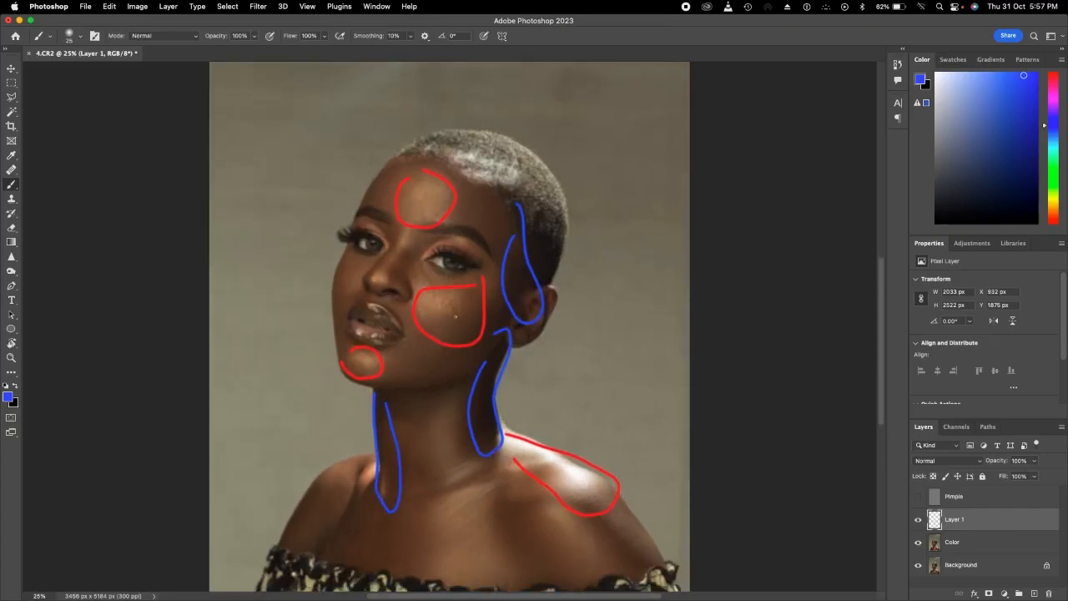
scroll(391, 352, "down", 2)
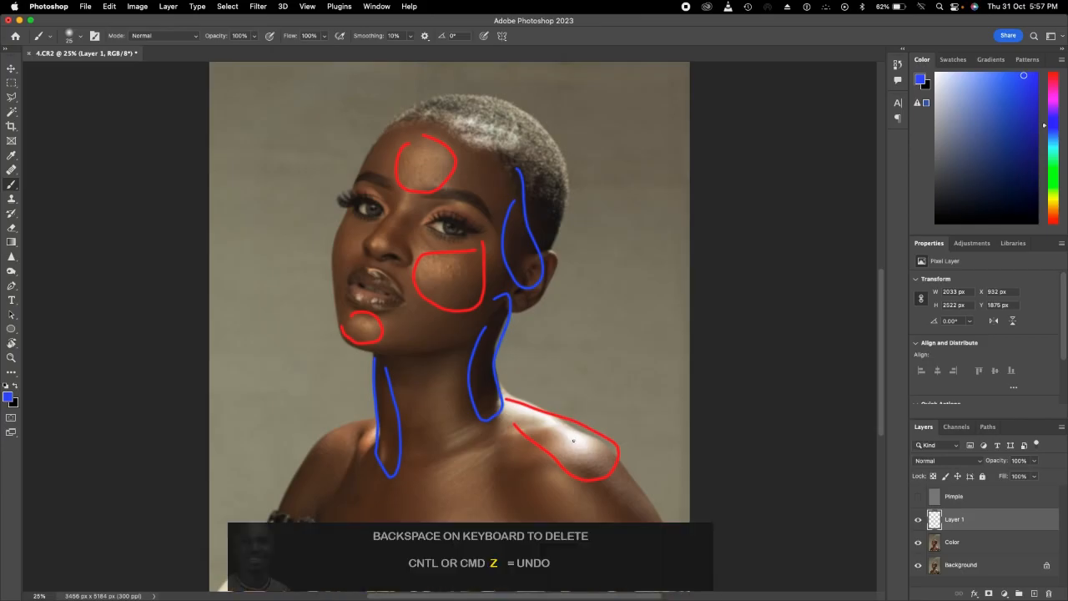
Step: Delete the layer with the red and blue outlines and switch to the Mixer Brush tool at size 150
key("BackSpace")
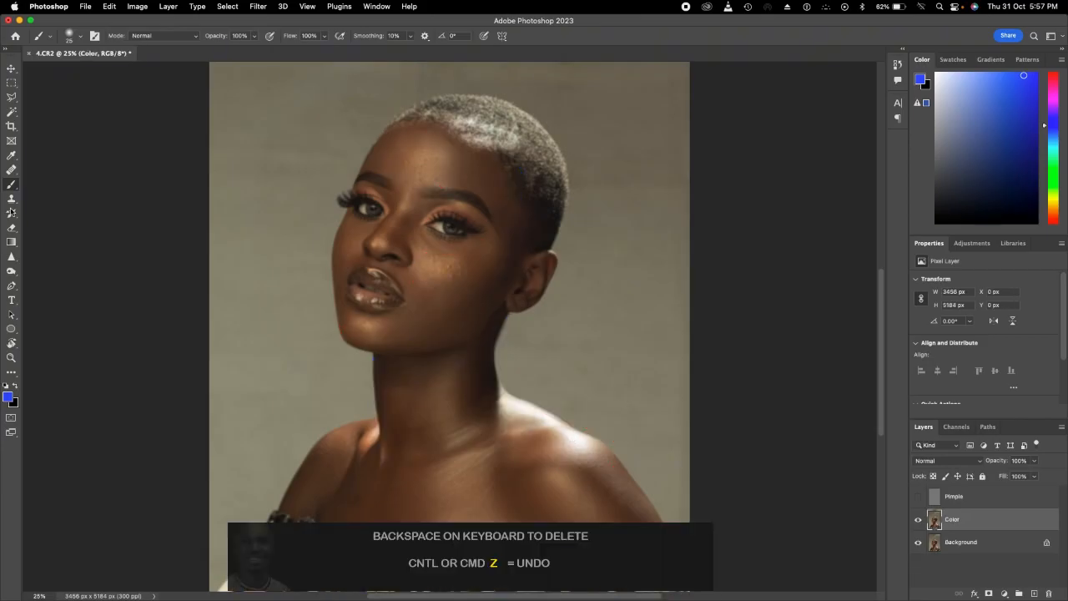
right_click(12, 183)
left_click(59, 215)
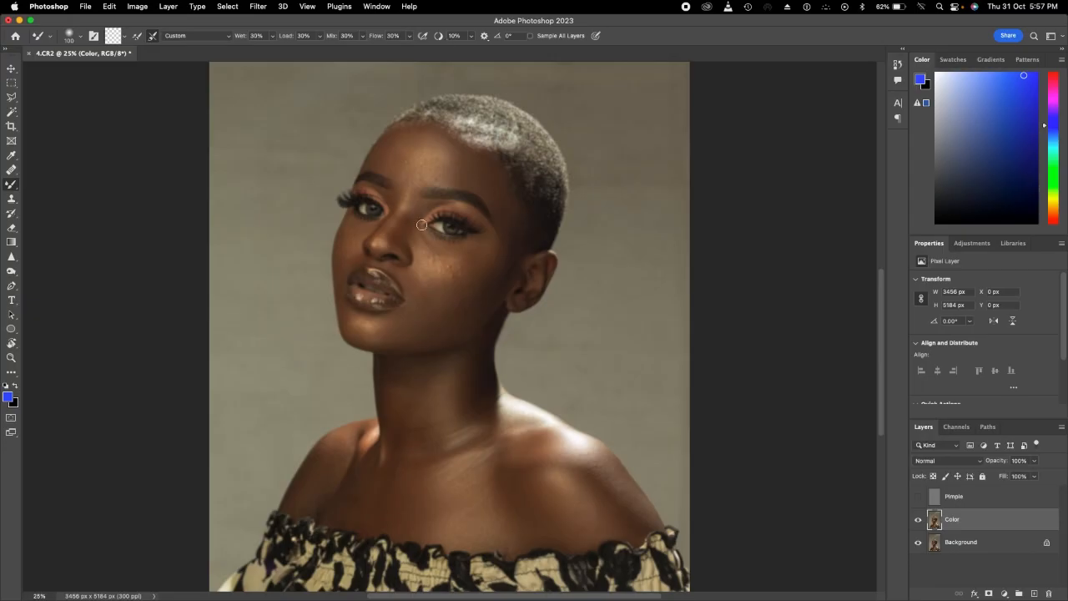
key("]")
key("bracketright")
key("bracketright")
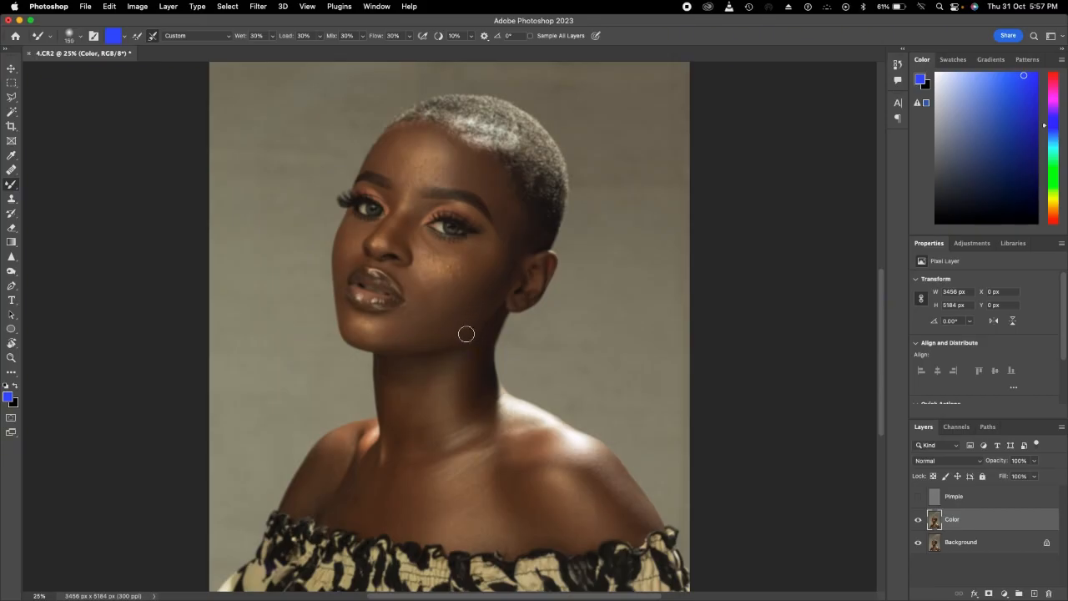
Step: Undo the test stroke on the jaw, and clean the Mixer Brush with colors reset to default black and white
mouse_move(470, 322)
left_mouse_down()
mouse_move(504, 276)
mouse_move(492, 298)
left_mouse_up()
key("super+z")
key("d")
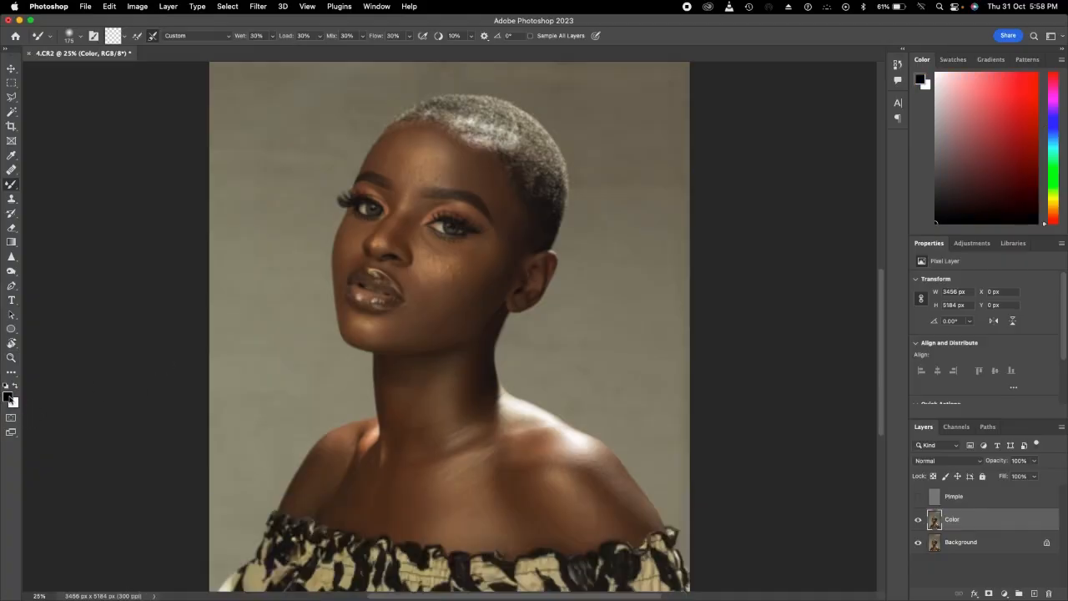
left_click(125, 36)
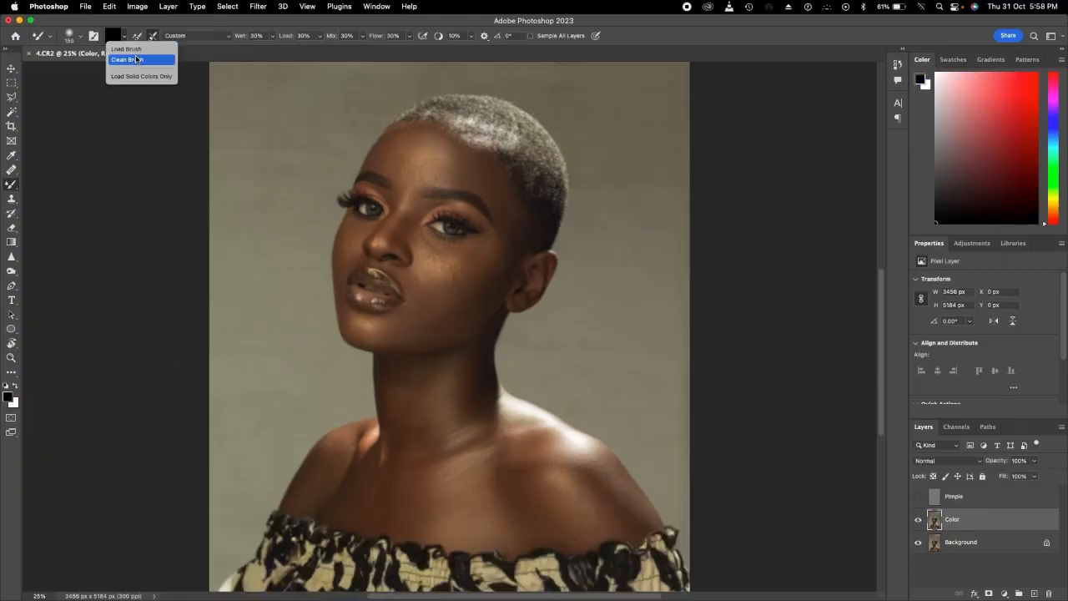
left_click(133, 59)
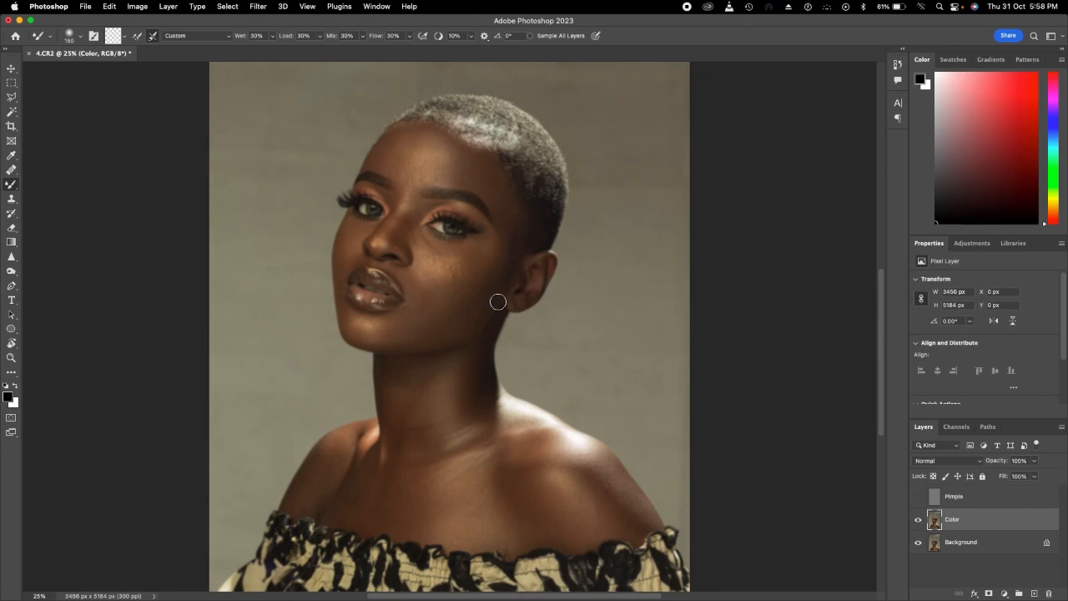
Step: Blend the skin tones on the cheek and jaw of the Color layer with the Mixer Brush at a size of about 175
key("bracketright")
key("bracketright")
key("bracketright")
key("bracketright")
key("bracketleft")
key("bracketleft")
key("bracketleft")
key("bracketleft")
key("bracketright")
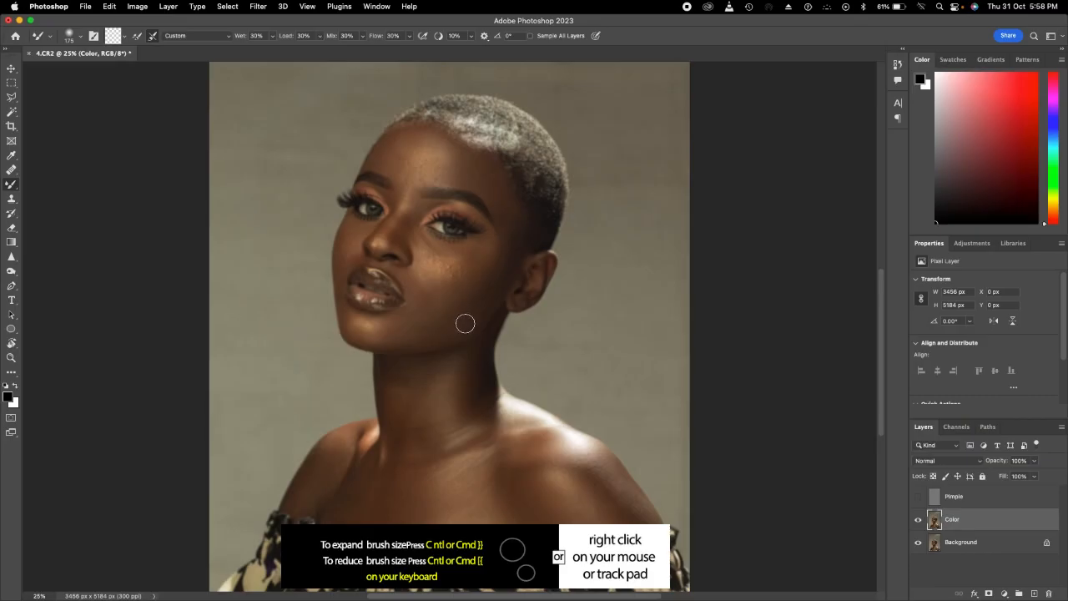
key("bracketleft")
key("bracketright")
key("bracketleft")
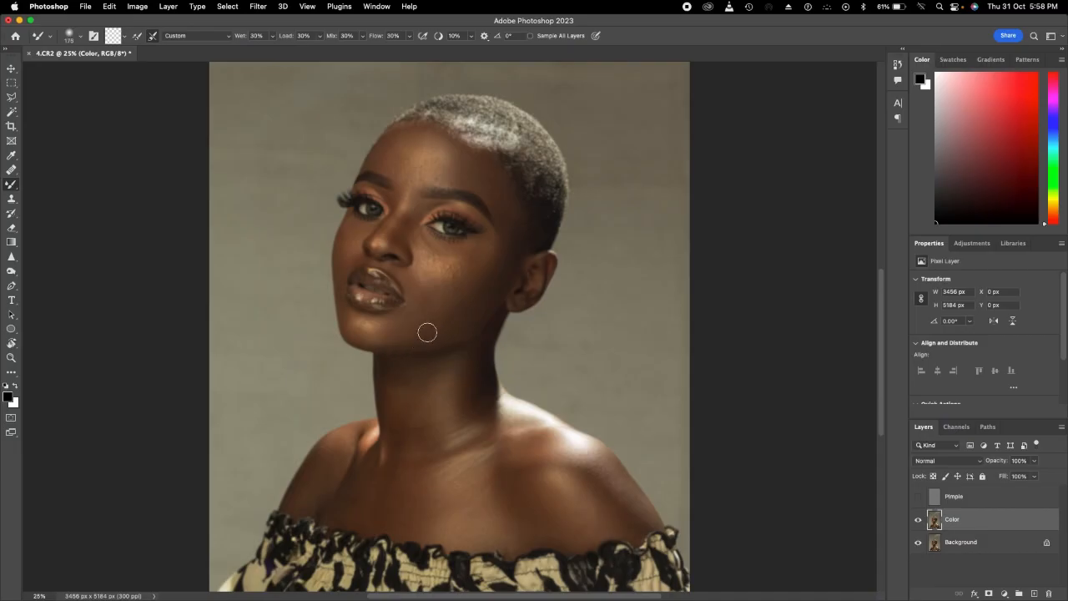
Step: Blend the shadow tones at the temple beside the eye with the Mixer Brush at sizes 250 to 300
key("bracketright")
key("bracketright")
key("bracketright")
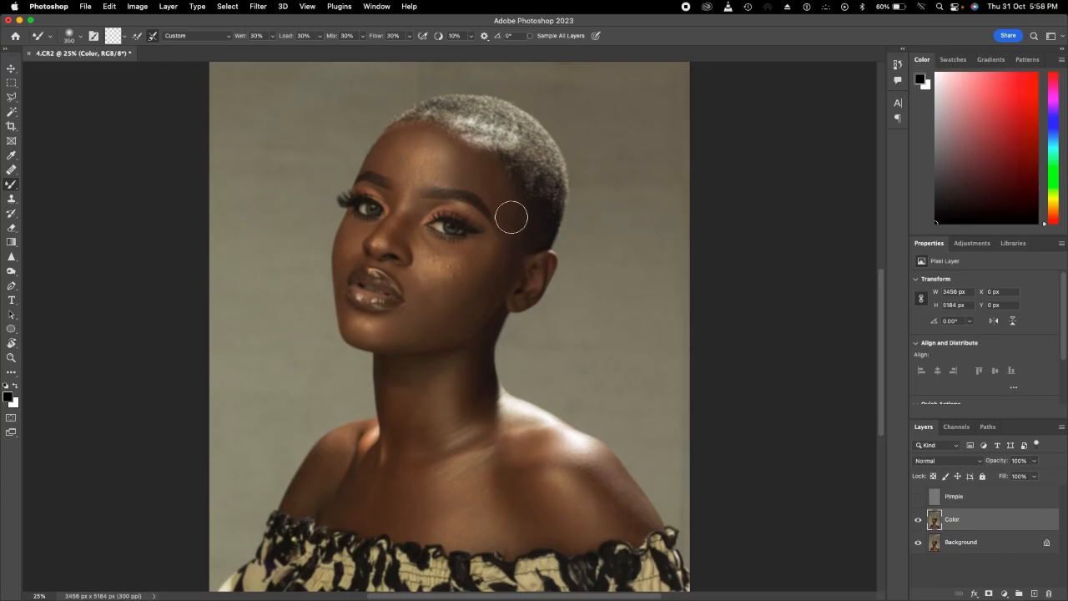
key("bracketright")
key("bracketleft")
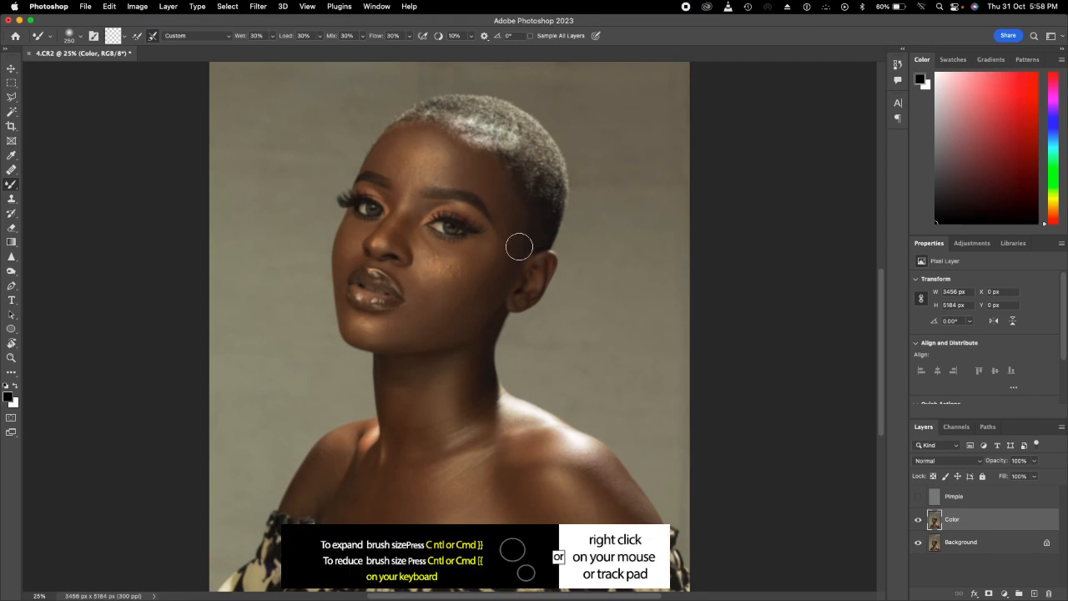
Step: Blend the skin tones around the chin with a smaller Mixer Brush, finishing at size 150
key("bracketleft")
key("bracketleft")
key("bracketleft")
key("bracketleft")
key("bracketleft")
key("bracketright")
key("bracketright")
key("bracketleft")
key("bracketleft")
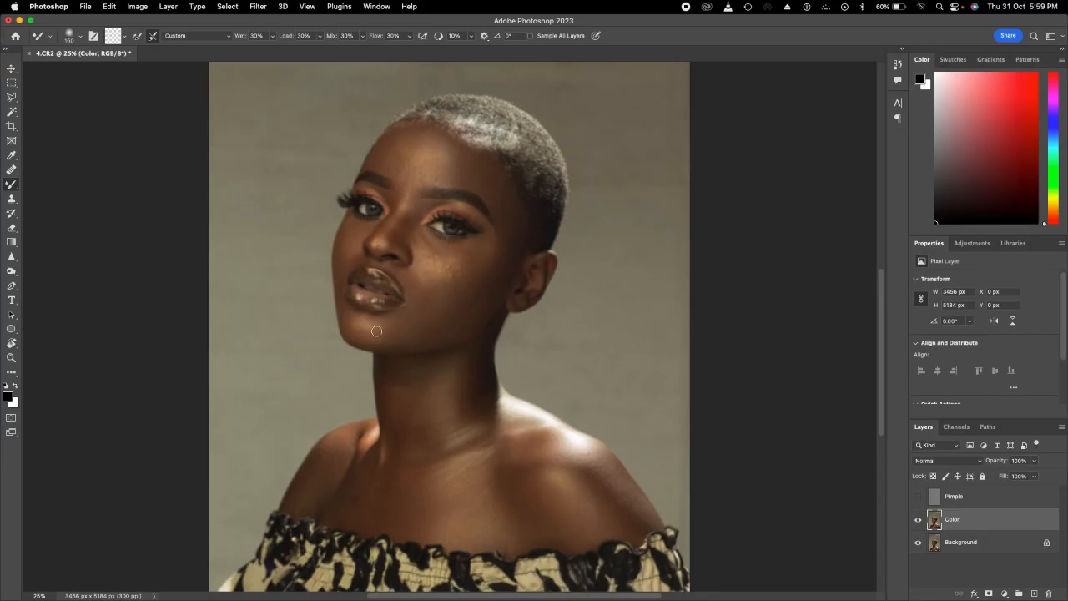
key("bracketright")
key("bracketright")
Step: Show the Pimple layer and group it with the Color layer
left_click(917, 496)
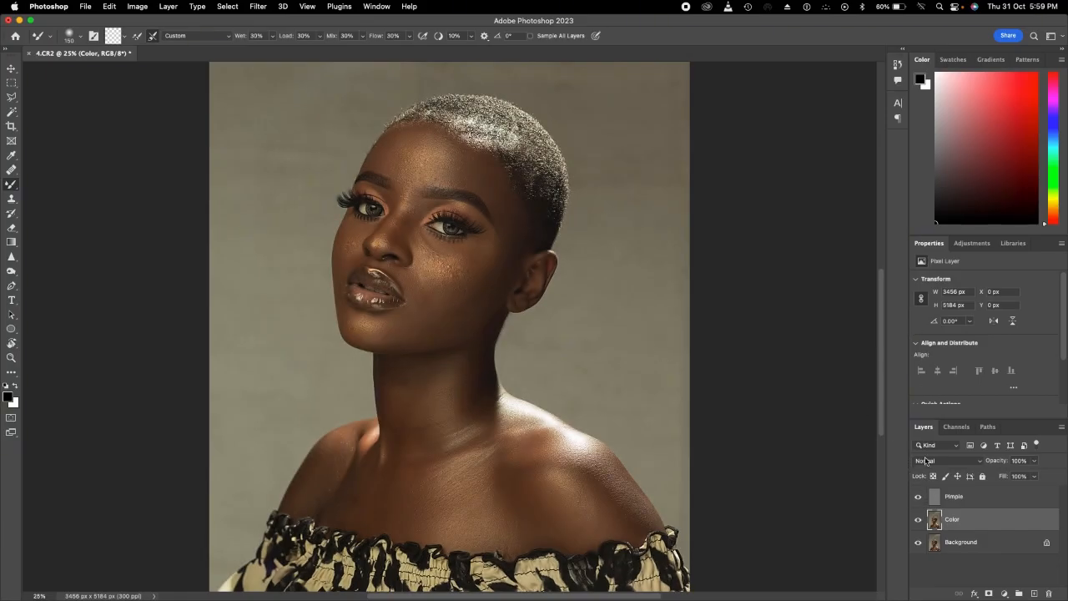
left_click(962, 503, "shift")
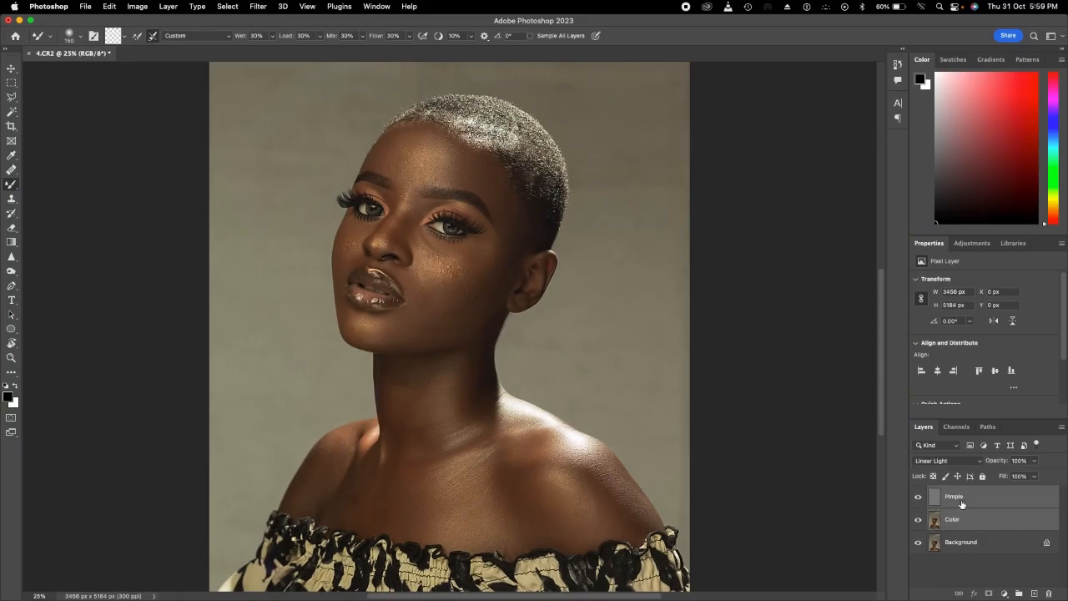
key("super+g")
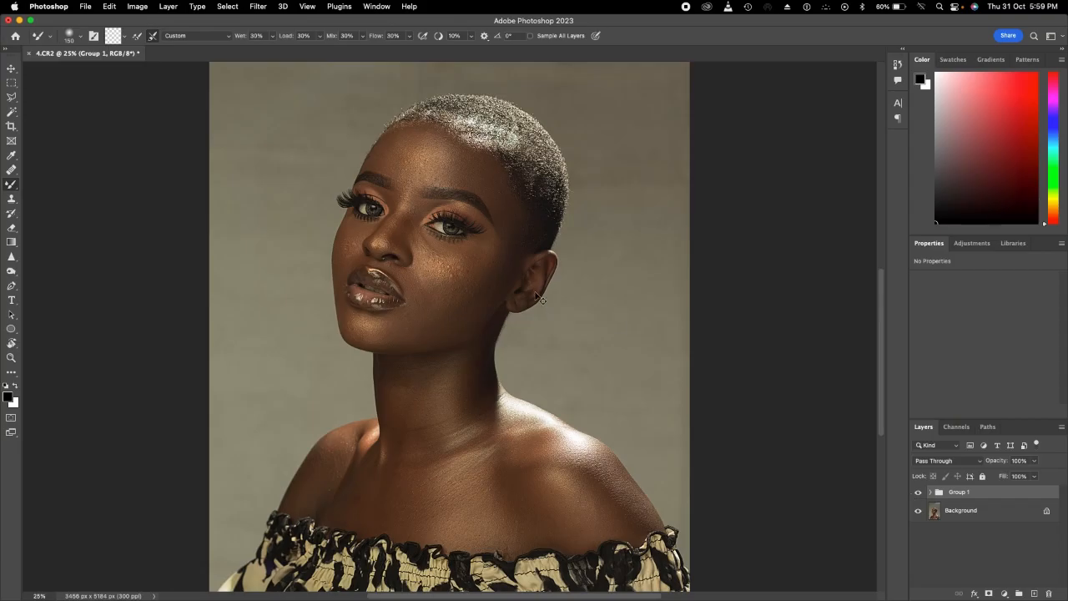
Step: Expand Group 1, hide the Pimple layer and make the Color layer active
key("super+minus")
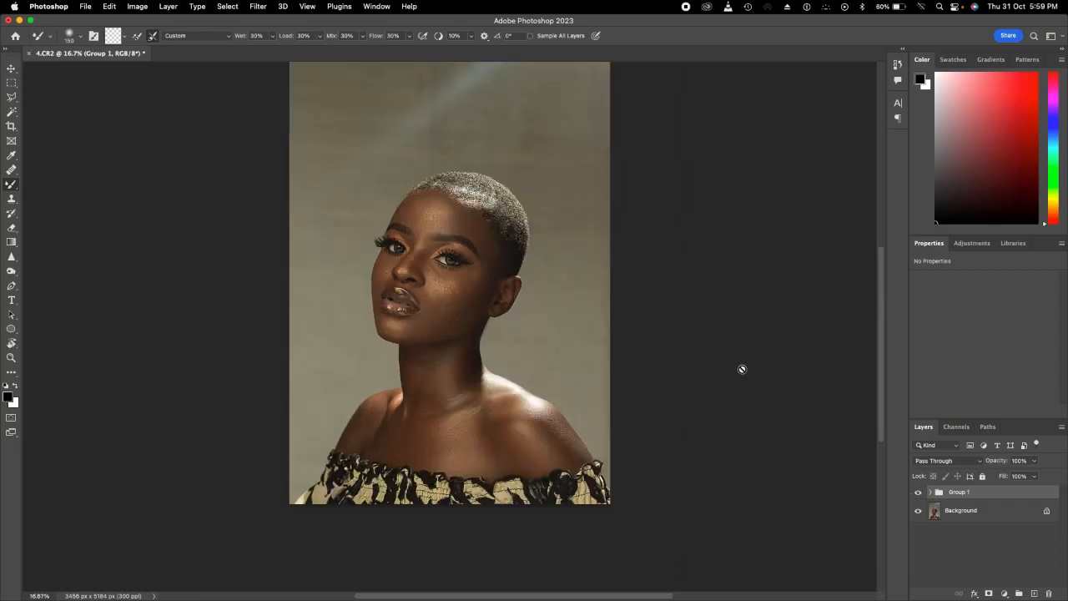
left_click(931, 492)
left_click(917, 510)
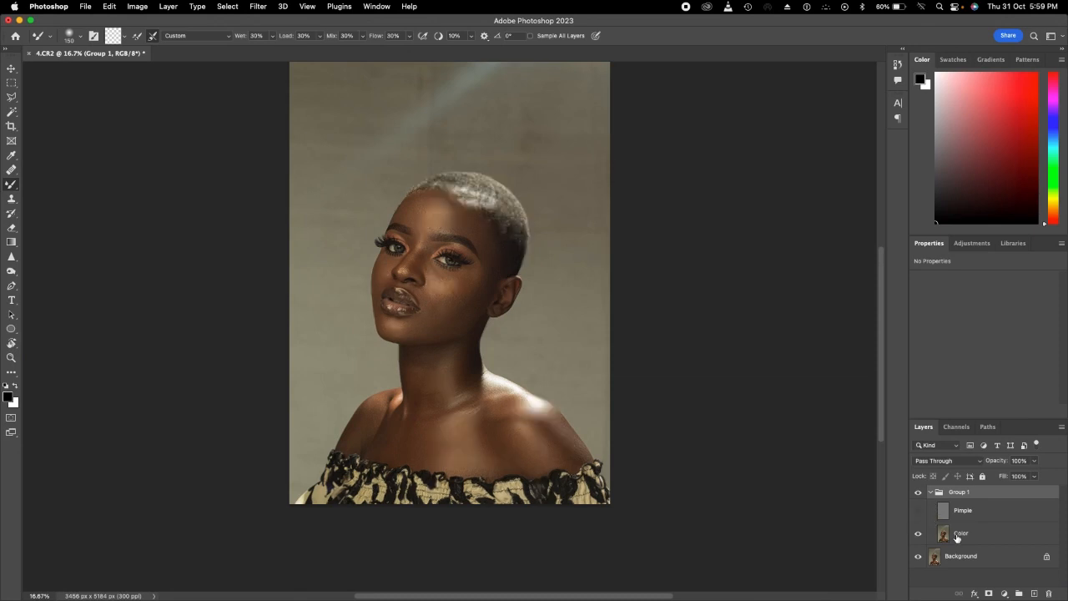
left_click(959, 534)
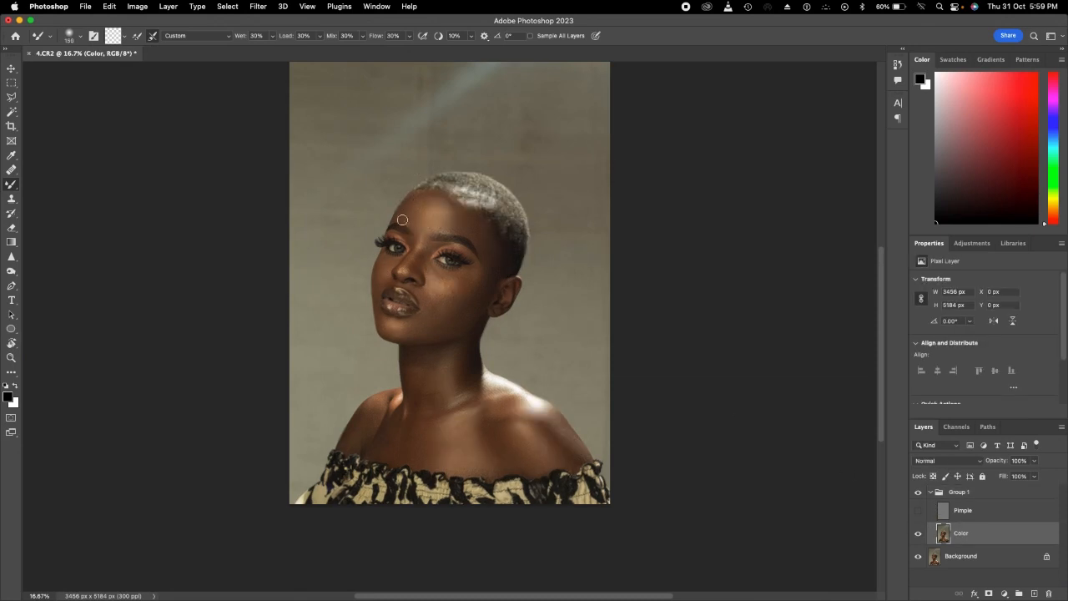
Step: Smooth the forehead and brow area on the Color layer with the Mixer Brush, adjusting its size between about 125 and 300
key("bracketright")
key("bracketright")
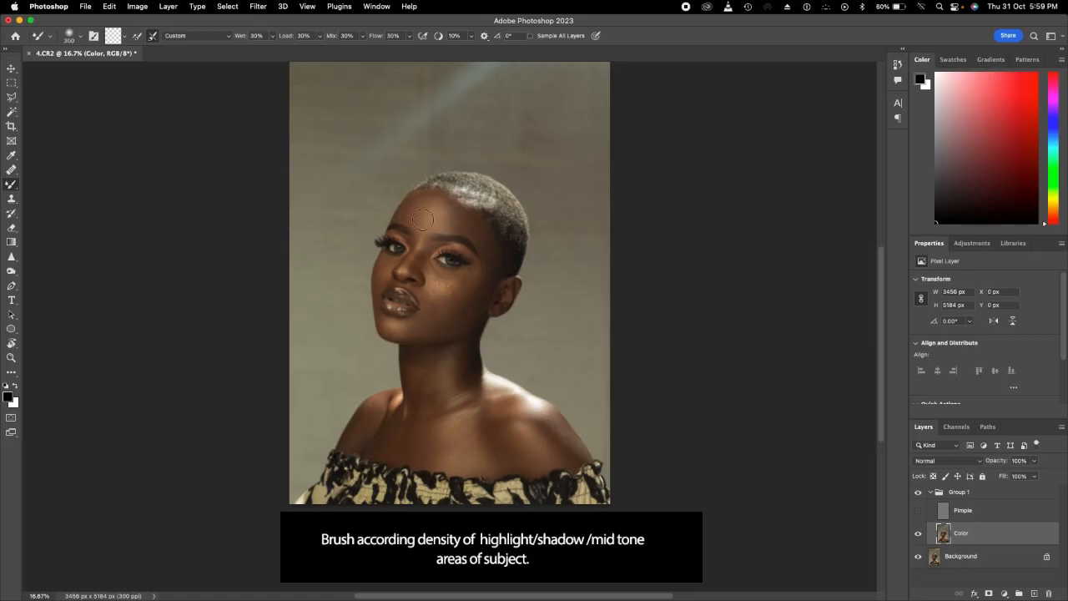
key("bracketleft")
key("bracketleft")
key("bracketleft")
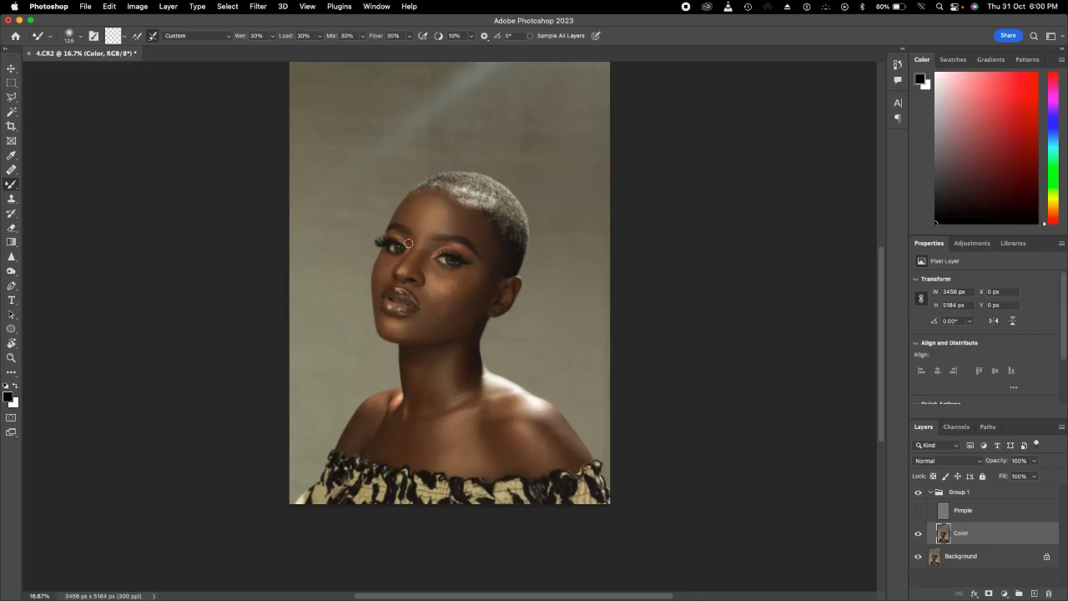
key("bracketright")
key("bracketright")
key("bracketright")
key("bracketright")
mouse_move(436, 201)
left_mouse_down()
mouse_move(441, 222)
mouse_move(448, 212)
mouse_move(415, 217)
mouse_move(420, 227)
left_mouse_up()
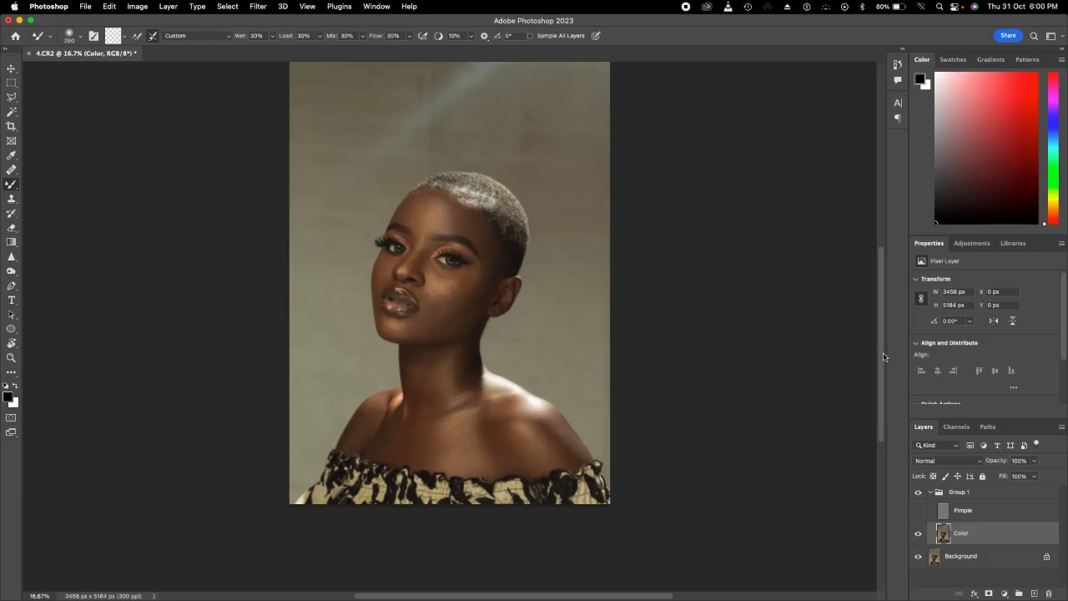
Step: Compare the retouch with the original by showing Pimple and toggling Group 1's visibility, and hide Pimple again
left_click(918, 511)
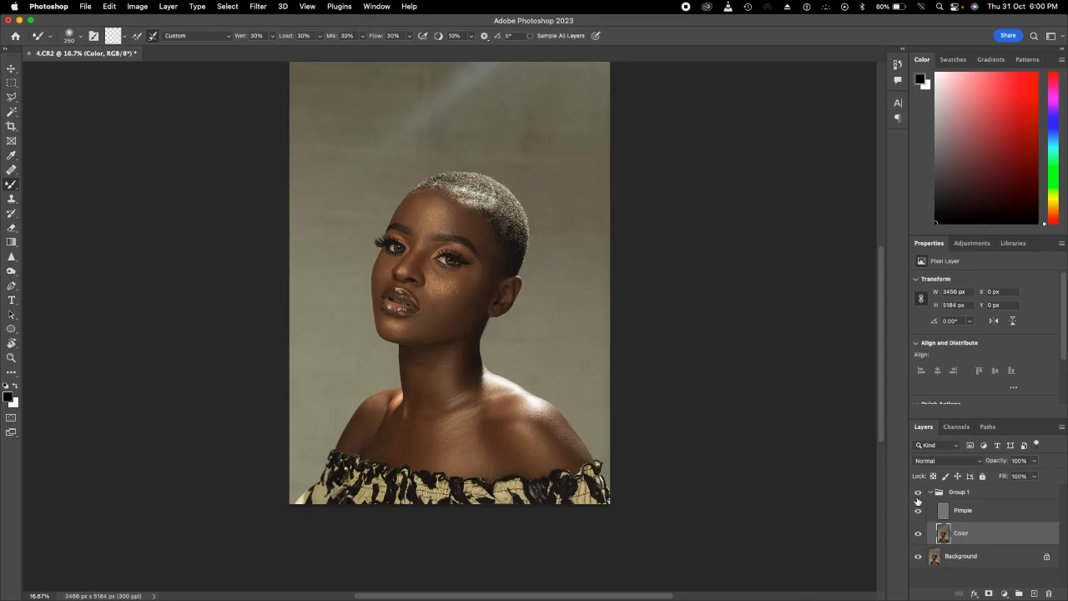
left_click(917, 495)
left_click(918, 511)
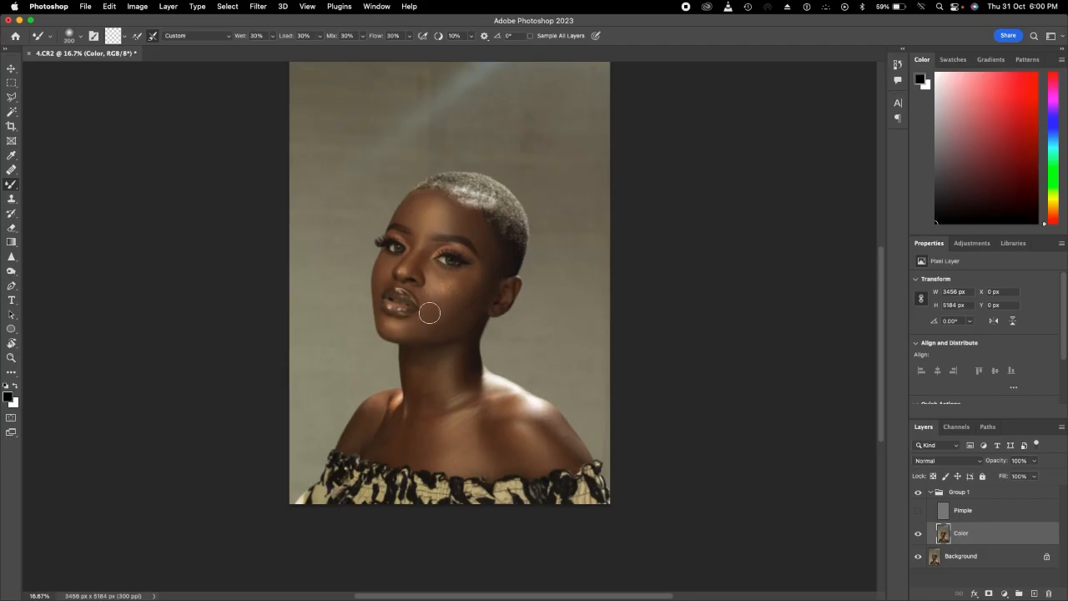
Step: Smooth the cheek highlight and lower face on the Color layer with the Mixer Brush, resizing the brush to suit each area
key("bracketright")
key("bracketright")
key("bracketright")
key("bracketleft")
key("bracketleft")
key("bracketleft")
key("bracketleft")
key("bracketright")
key("bracketright")
key("bracketleft")
key("bracketright")
key("bracketright")
key("bracketright")
key("bracketright")
key("bracketright")
key("bracketright")
key("bracketleft")
key("bracketleft")
key("bracketleft")
Step: Smooth the neck and collarbone tones on the Color layer with the Mixer Brush, resizing it up to 400
scroll(435, 352, "down", 2)
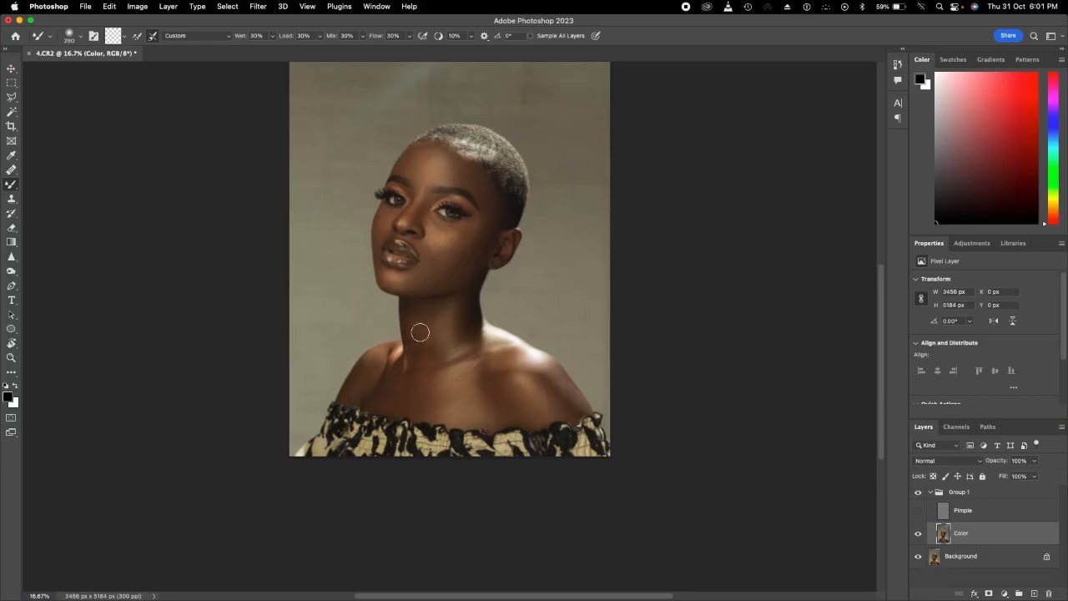
key("bracketright")
key("bracketright")
key("bracketright")
key("bracketright")
key("bracketright")
key("bracketright")
key("bracketright")
key("bracketright")
key("bracketright")
key("bracketright")
key("bracketleft")
key("bracketleft")
key("bracketleft")
key("bracketright")
key("bracketright")
key("bracketleft")
key("bracketleft")
key("bracketleft")
key("bracketleft")
key("bracketleft")
key("bracketright")
key("bracketright")
key("bracketright")
key("bracketleft")
key("bracketleft")
key("bracketright")
key("bracketright")
key("bracketright")
key("bracketright")
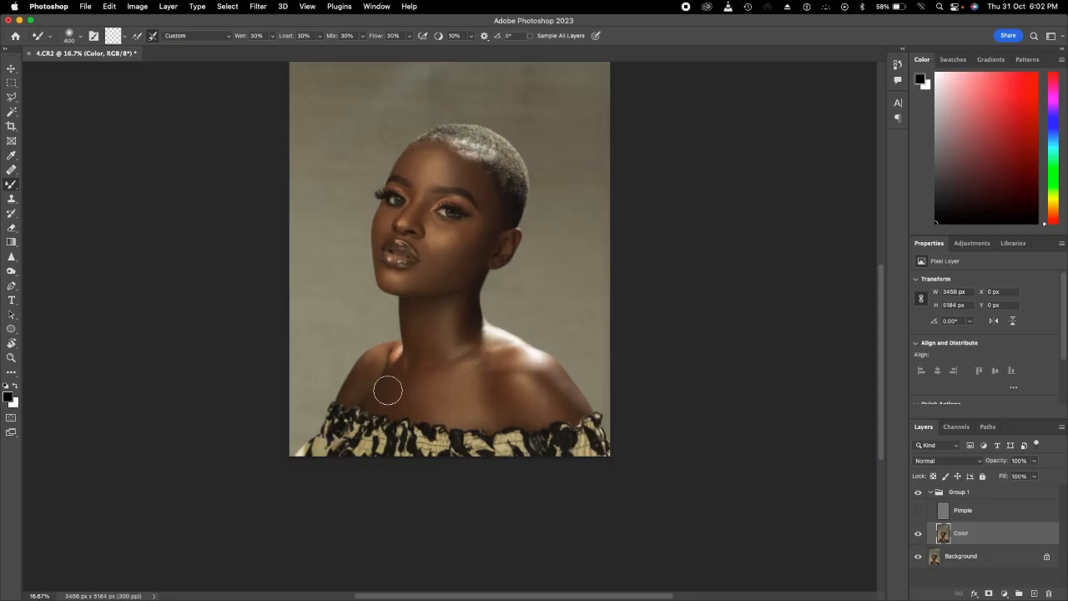
Step: Blend the skin tones across the chest above the dress with the Mixer Brush, enlarging it to 600
key("bracketleft")
key("bracketleft")
key("bracketleft")
key("bracketleft")
key("bracketright")
key("bracketright")
key("bracketright")
key("bracketright")
key("bracketright")
key("bracketright")
key("bracketright")
key("bracketleft")
key("bracketleft")
key("bracketright")
key("bracketright")
key("bracketright")
key("bracketright")
key("bracketright")
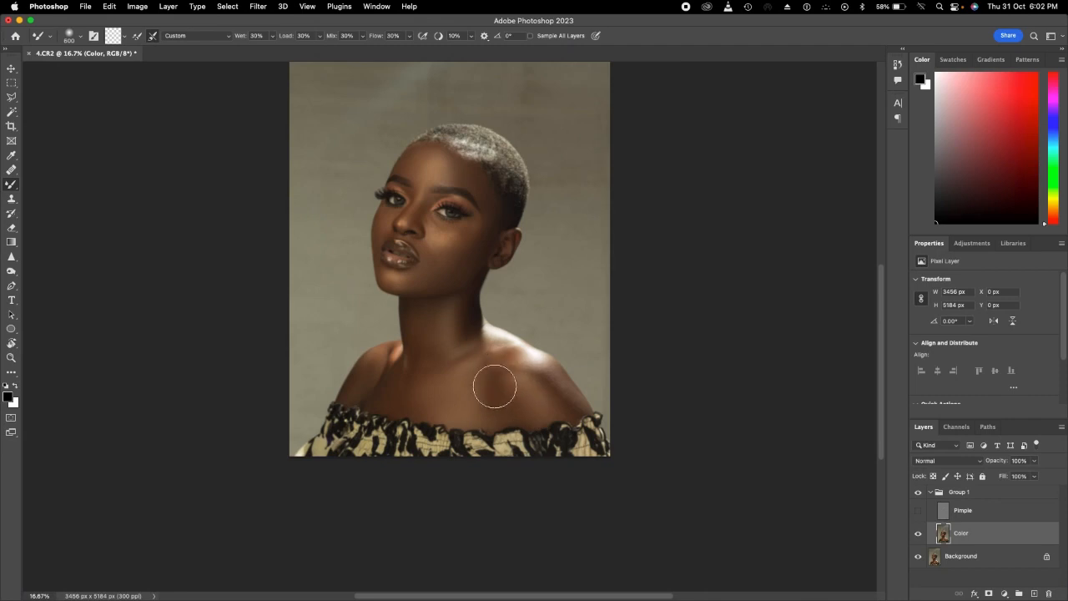
Step: Blend the shadow between chest and shoulder and the bright shoulder highlight with a large Mixer Brush
left_click_drag(495, 386, 503, 397)
key("bracketright")
key("bracketleft")
key("bracketleft")
key("bracketleft")
key("bracketleft")
key("bracketright")
key("bracketright")
key("bracketright")
key("bracketright")
key("bracketright")
key("bracketright")
mouse_move(544, 367)
left_mouse_down()
mouse_move(543, 377)
mouse_move(501, 351)
left_mouse_up()
Step: Smooth the highlight where the neck meets the shoulder and the neck shadows, using Mixer Brush sizes from 300 to 500
key("bracketleft")
key("bracketleft")
key("bracketleft")
key("bracketleft")
key("bracketleft")
key("bracketleft")
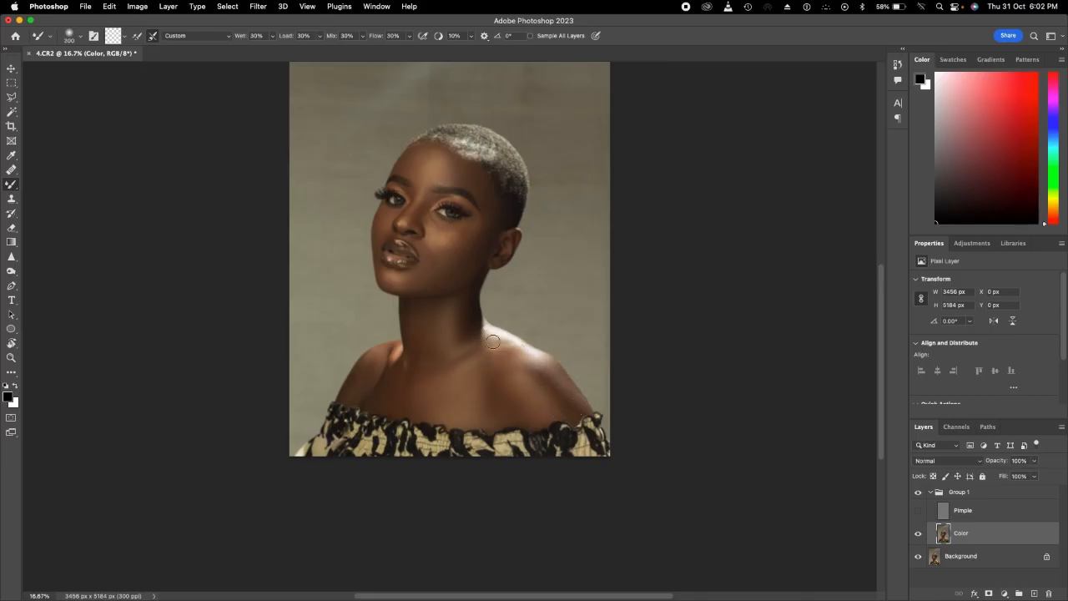
key("bracketleft")
key("bracketright")
key("bracketleft")
key("bracketright")
key("bracketright")
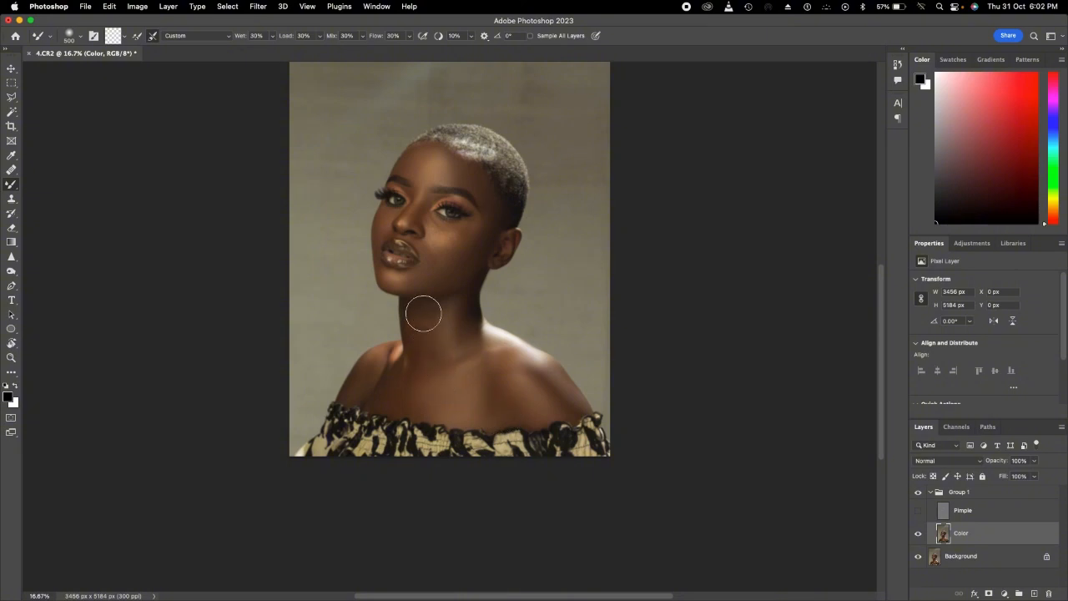
Step: Reduce the Mixer Brush size to 100
key("bracketleft")
key("bracketleft")
key("bracketleft")
key("bracketleft")
key("bracketleft")
key("bracketleft")
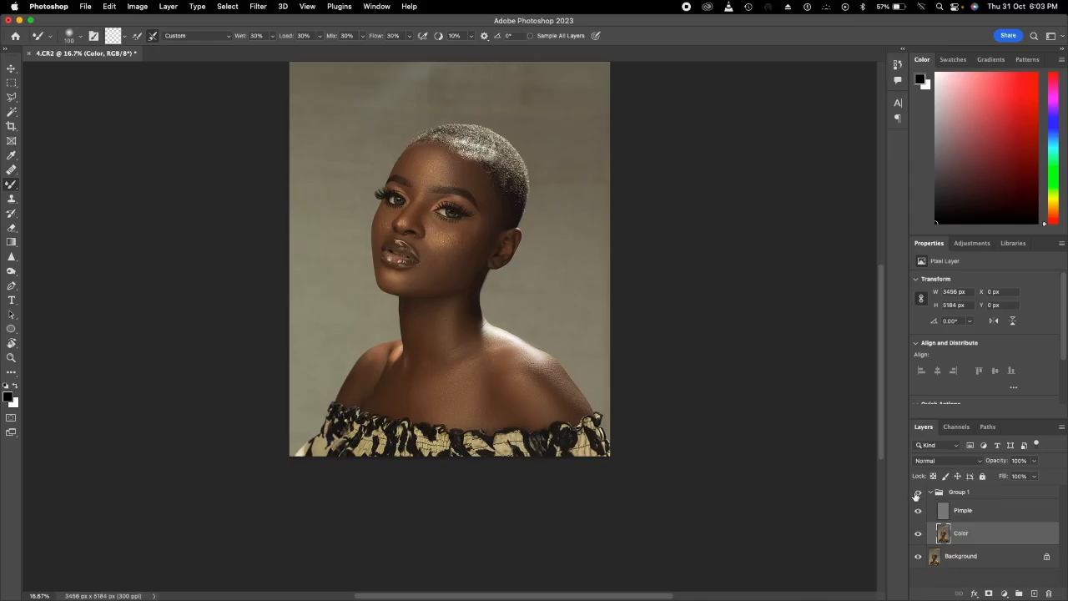
Step: Compare the retouched portrait with the original by hiding and showing Group 1
left_click(918, 493)
left_click(918, 493)
key("super+equal")
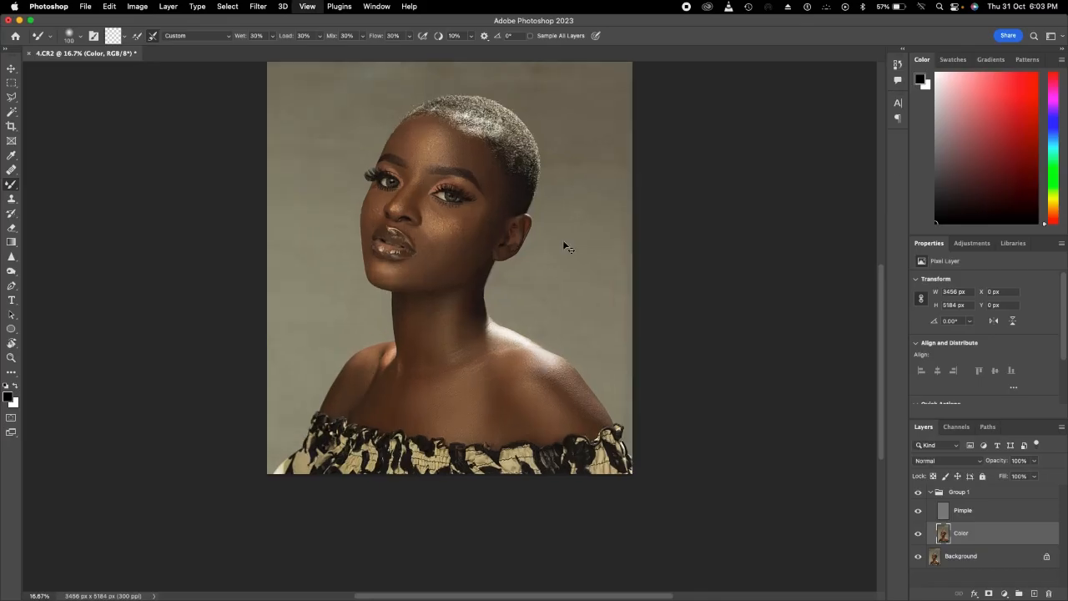
Step: Patch the small blemishes on the cheek below the eye on the Pimple layer with the Patch tool
left_click(962, 512)
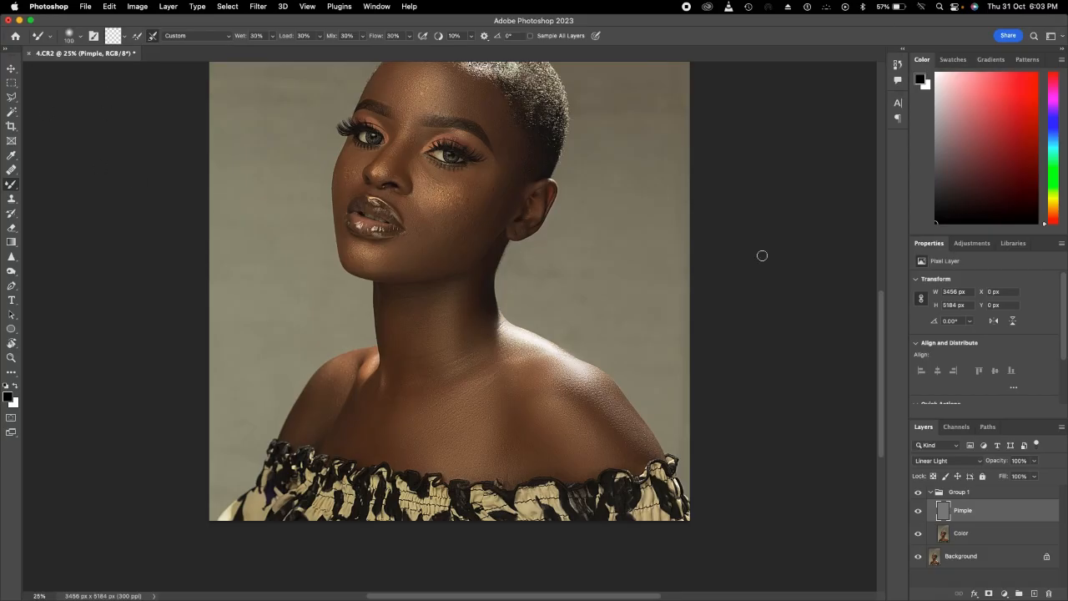
key("s")
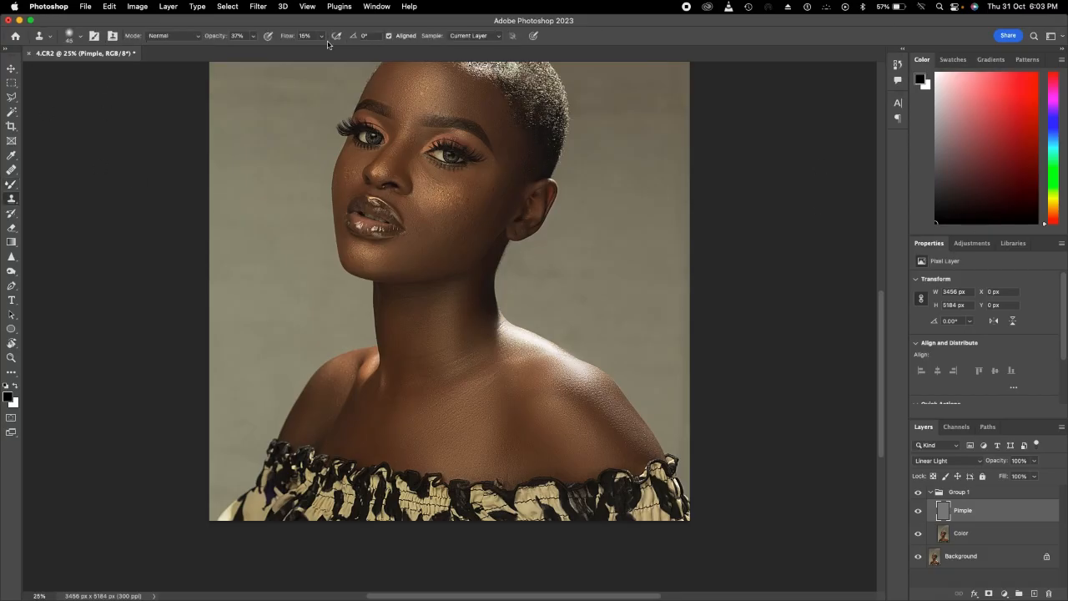
left_click(13, 169)
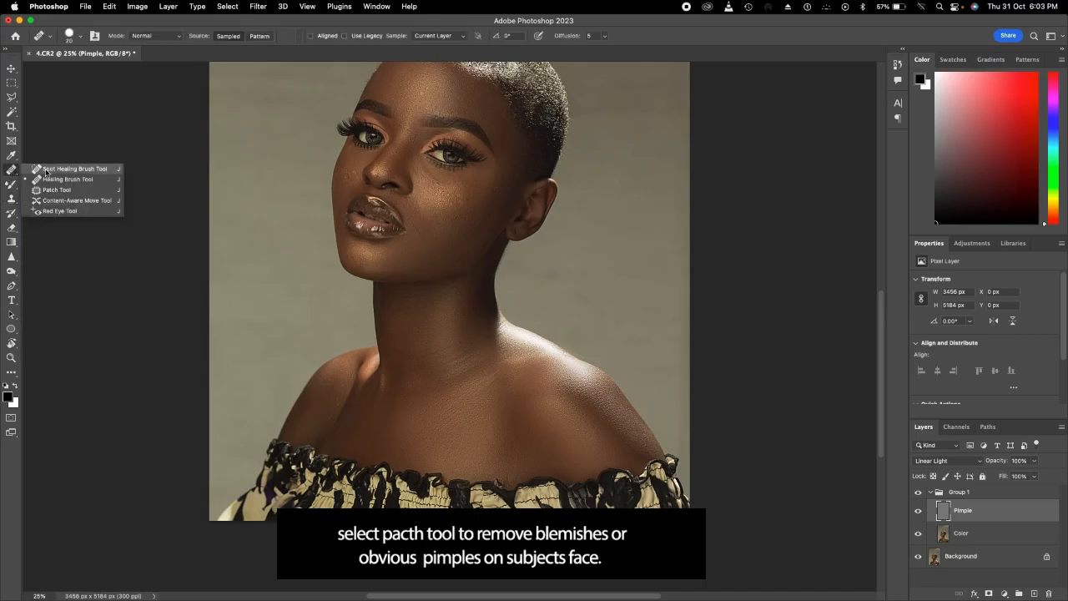
left_click(61, 191)
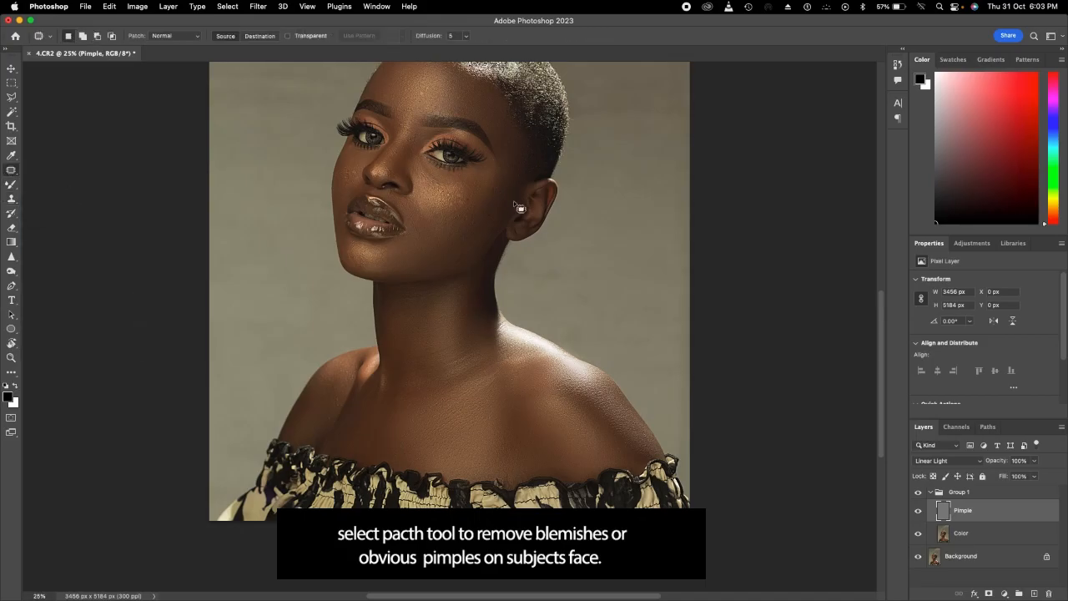
mouse_move(444, 211)
left_mouse_down()
mouse_move(443, 200)
mouse_move(445, 212)
left_mouse_up()
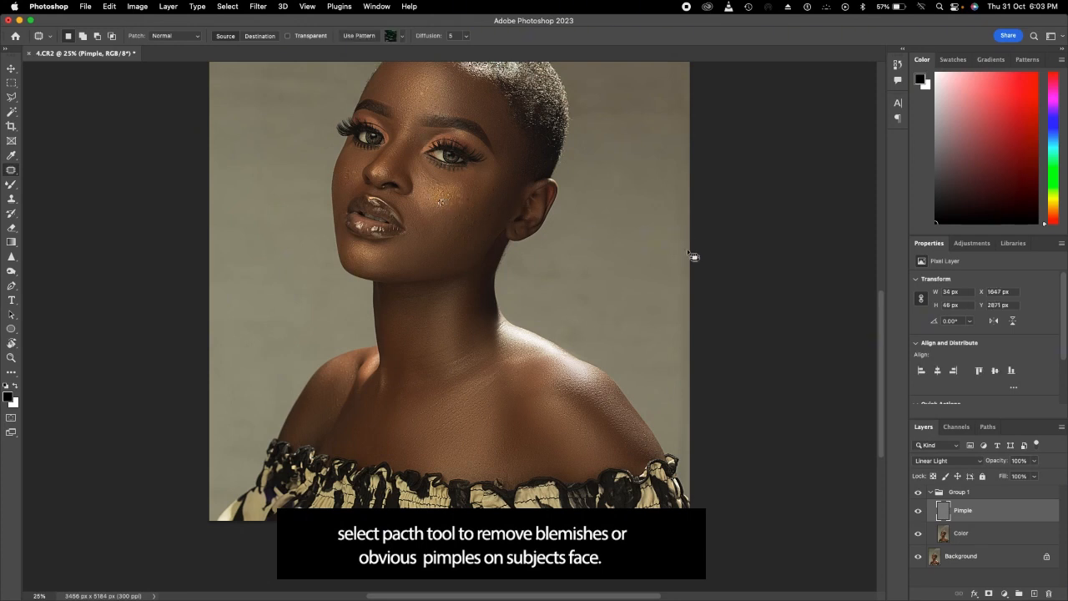
mouse_move(454, 214)
left_mouse_down()
mouse_move(447, 181)
mouse_move(433, 202)
mouse_move(444, 207)
left_mouse_up()
key("super+d")
left_click_drag(444, 206, 437, 183)
key("super+minus")
key("super+s")
key("Escape")
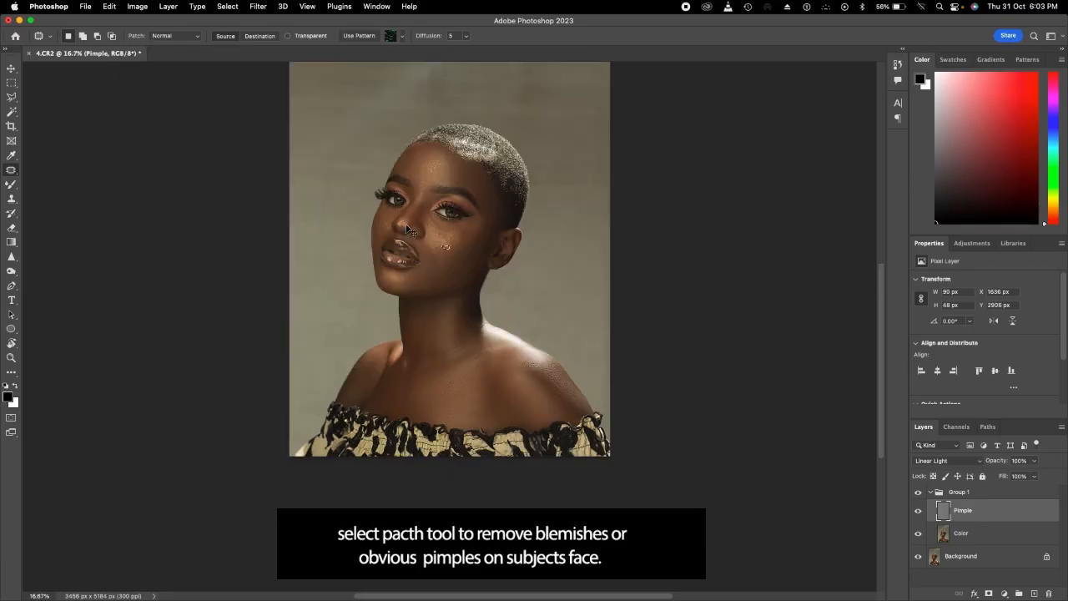
key("super+d")
Step: Make the Color layer active for cheek retouching with the Mixer Brush at size 150
key("b")
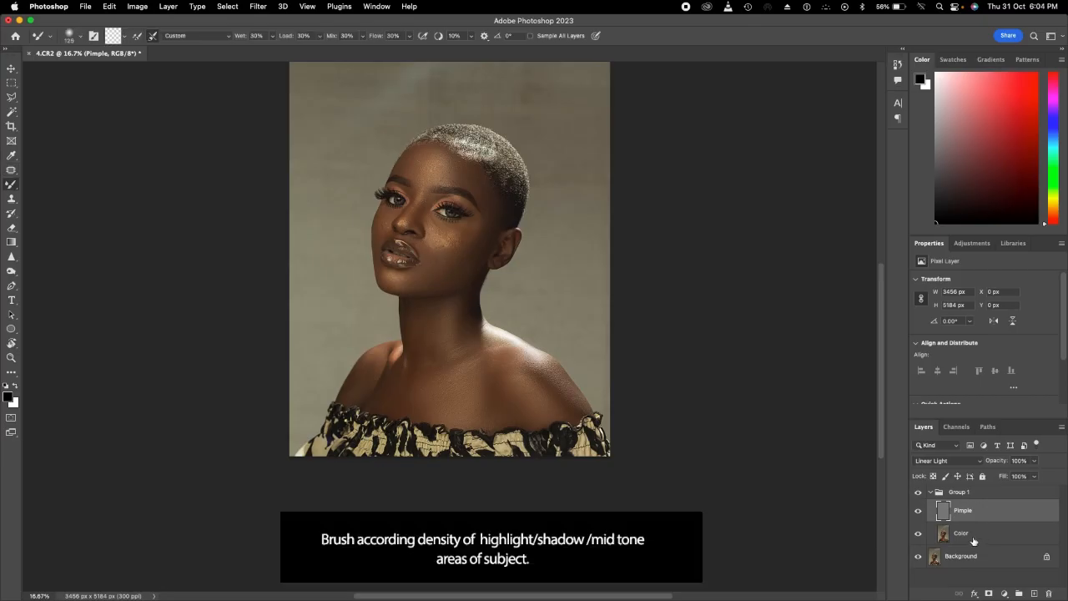
left_click(972, 538)
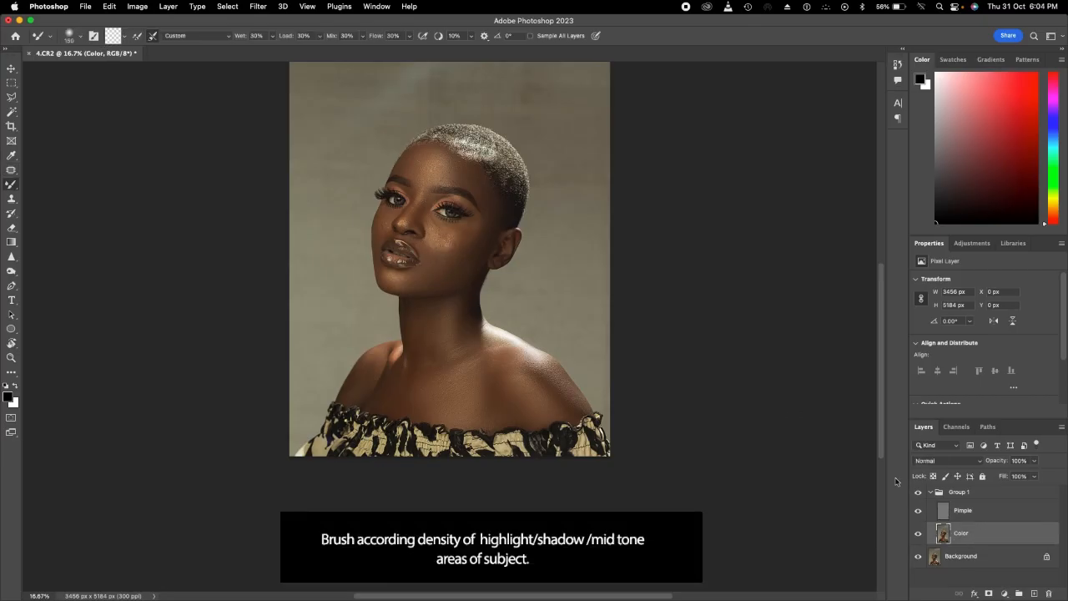
key("super+plus")
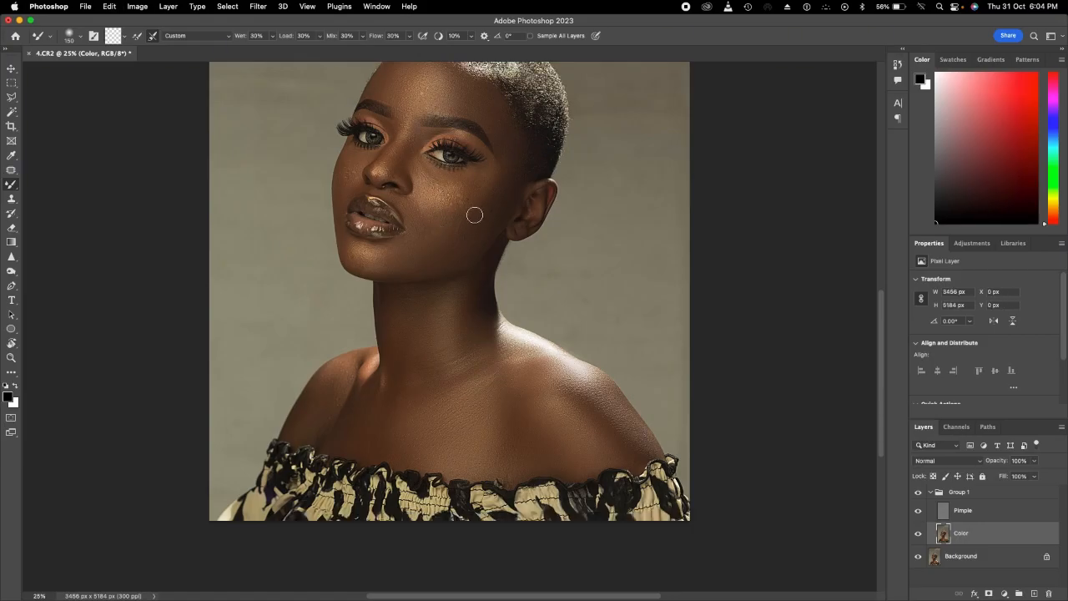
key("super+plus")
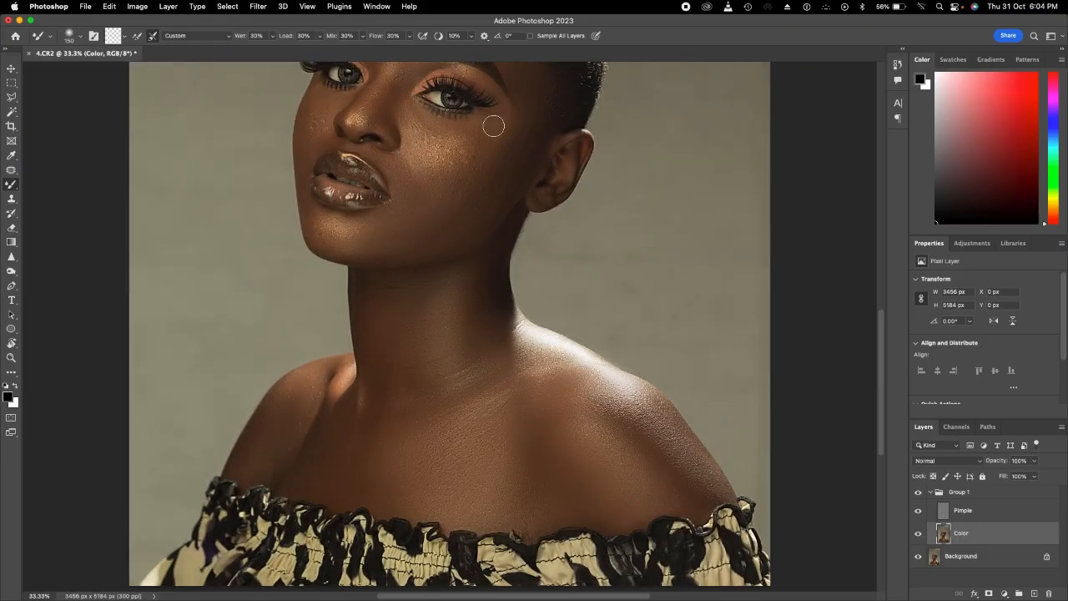
scroll(425, 200, "up", 5)
key("super+plus")
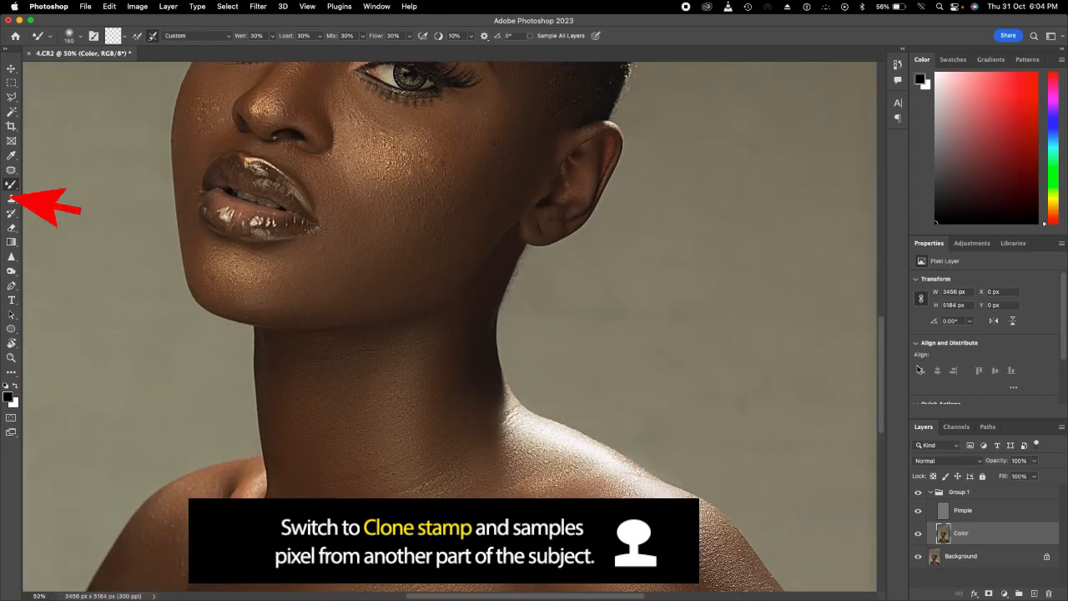
Step: Sample clean cheek texture on the Pimple layer with the Clone Stamp at size 70 to even out the highlight below the eye
key("s")
key("bracketright")
key("bracketright")
key("bracketright")
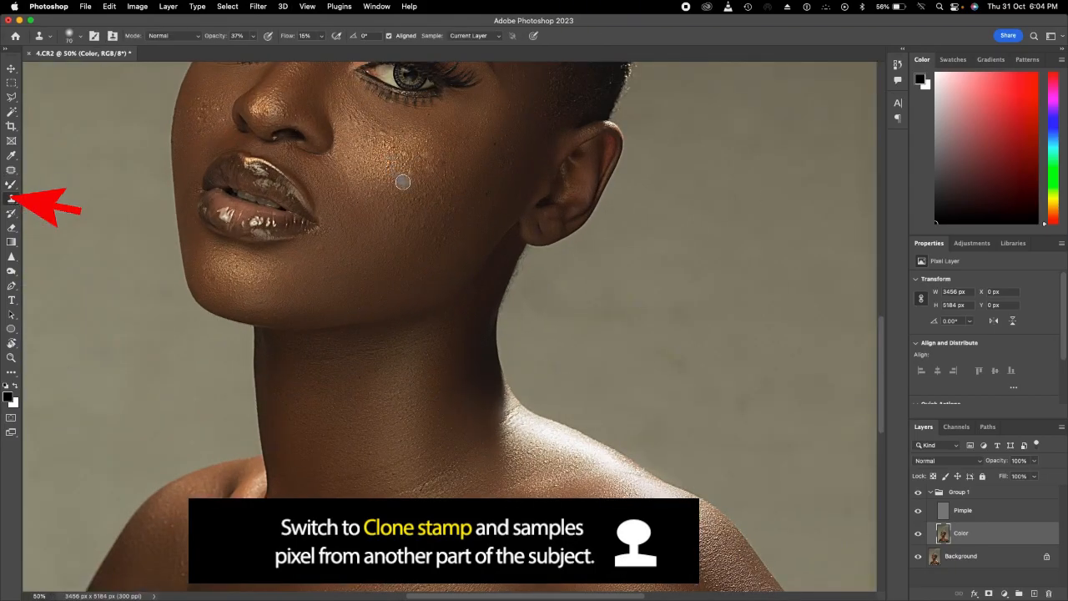
left_click(967, 510)
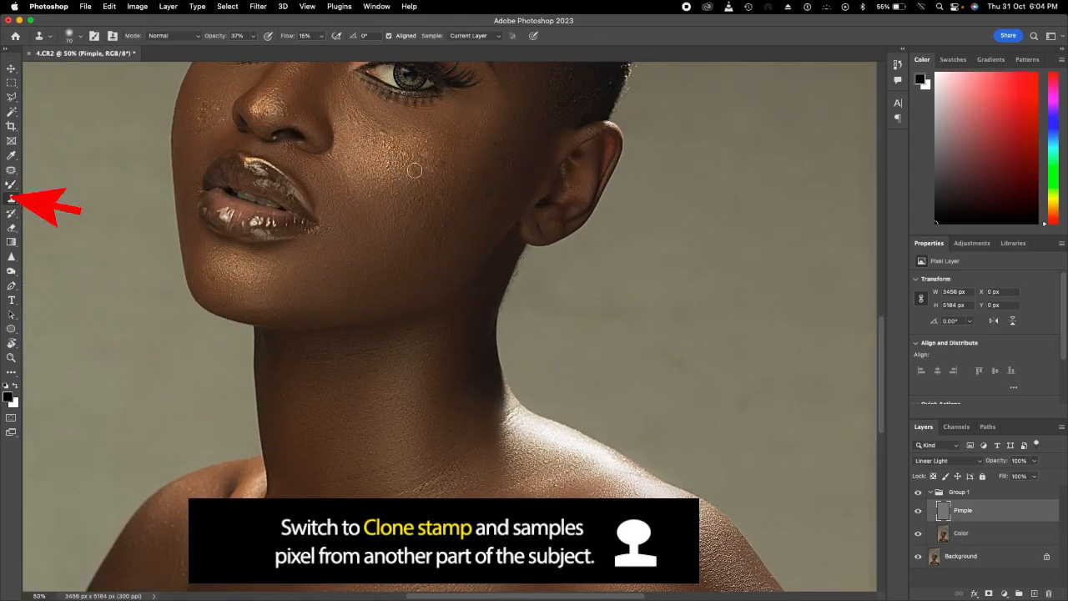
left_click(402, 152, "alt")
left_click(398, 149, "alt")
Step: Review the whole portrait before and after retouching by toggling the visibility of Group 1
key("super+minus")
key("super+minus")
key("super+minus")
key("super+minus")
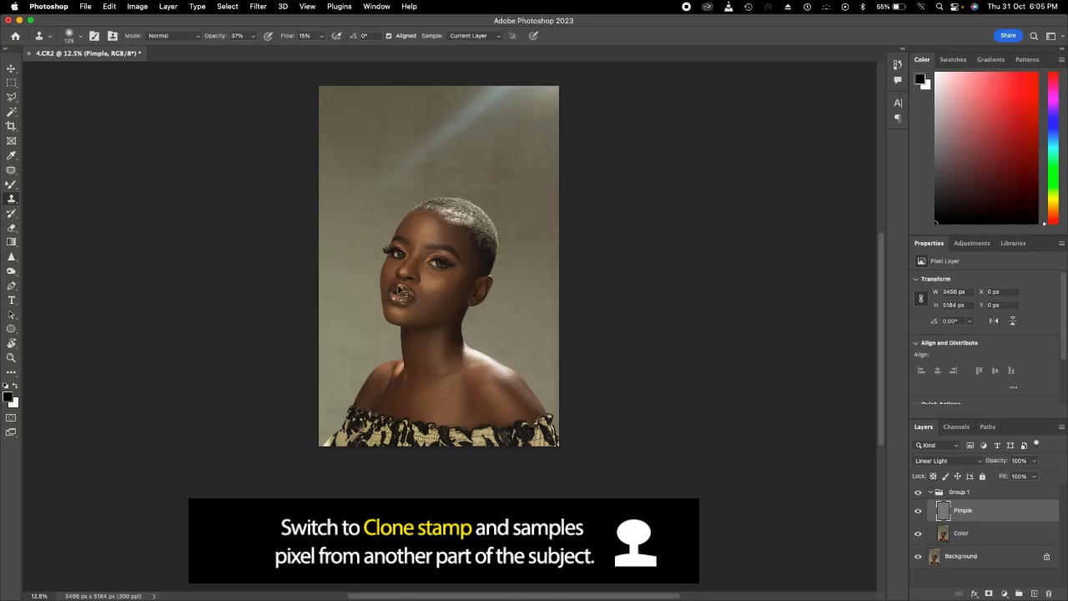
key("super+plus")
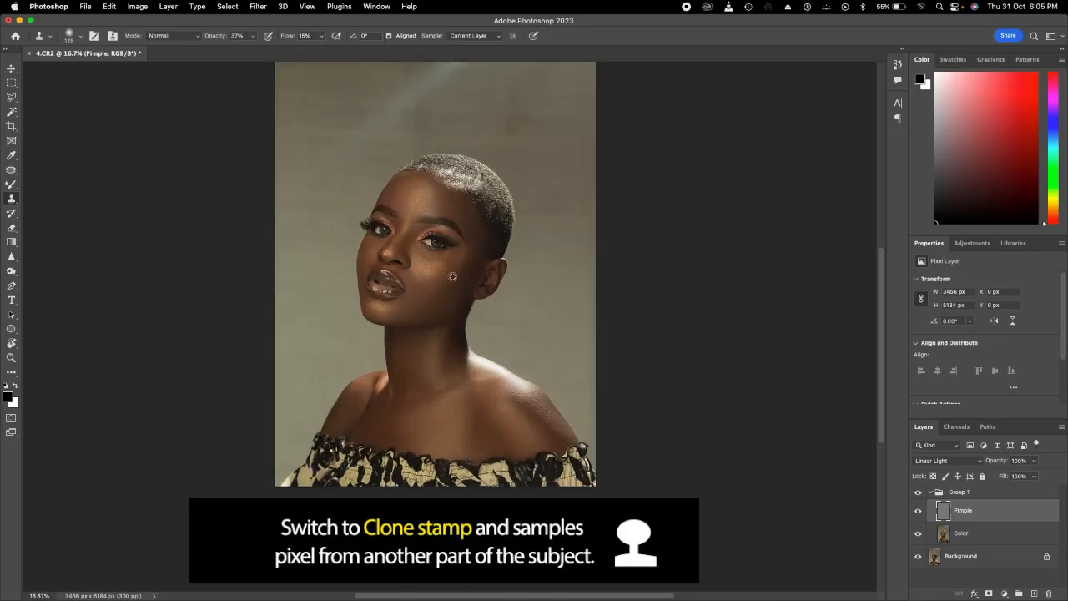
key("super+minus")
key("super+minus")
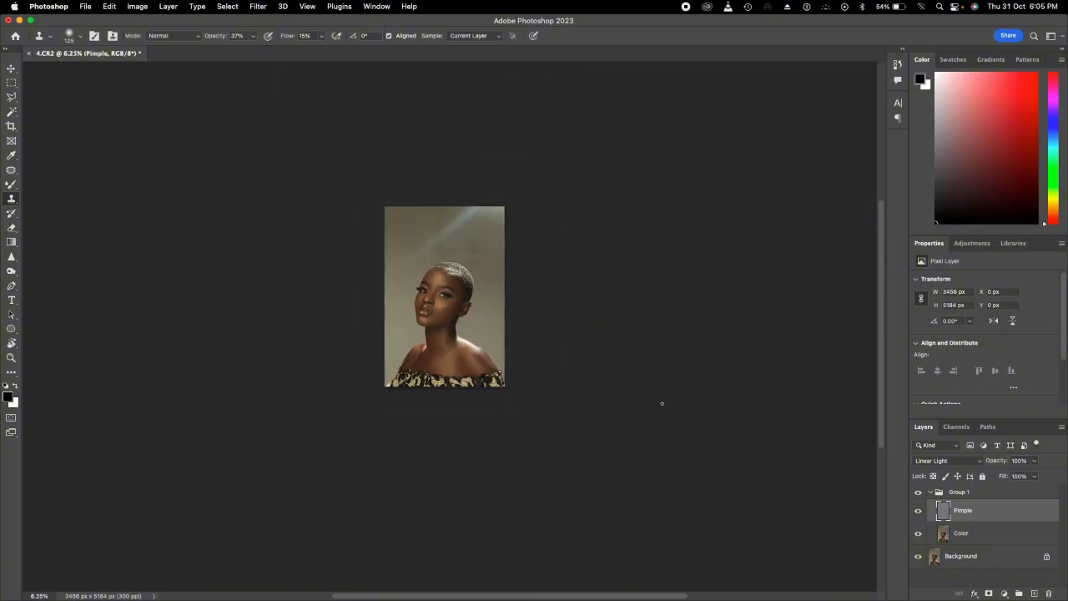
left_click(919, 494)
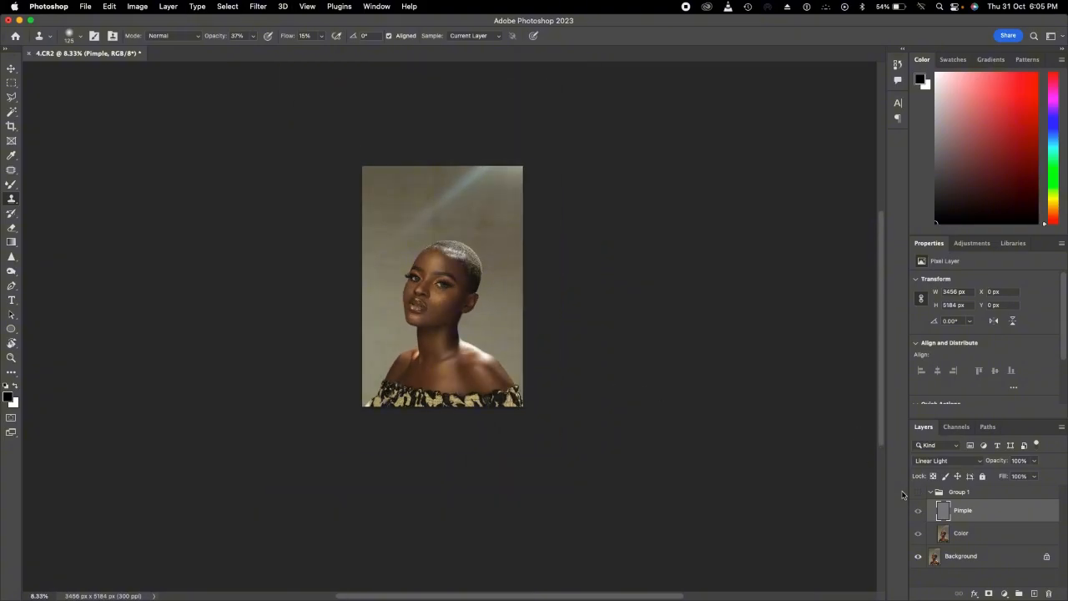
key("super+plus")
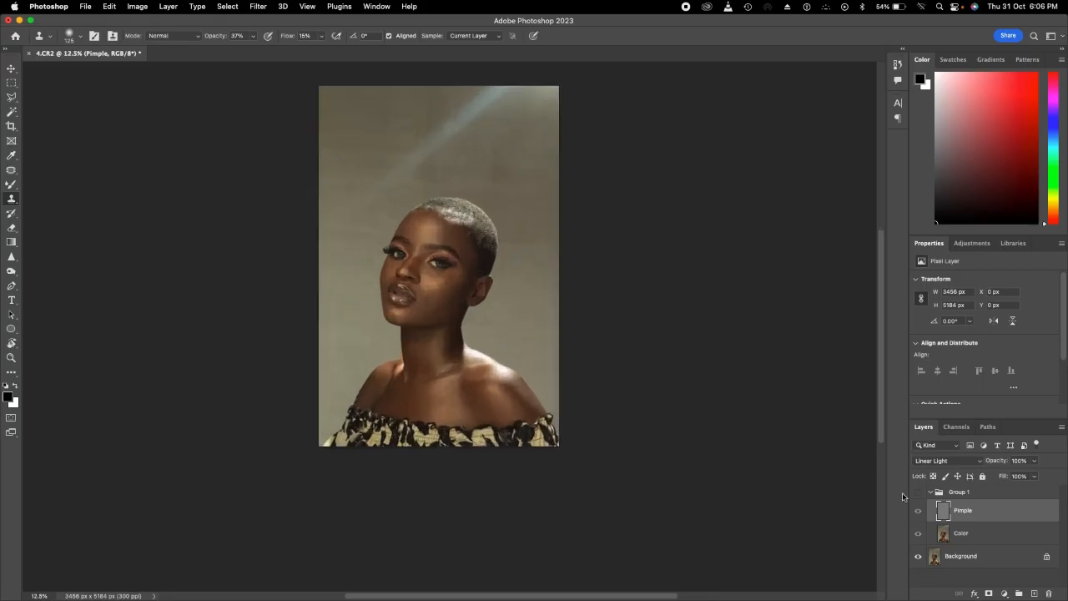
left_click(919, 494)
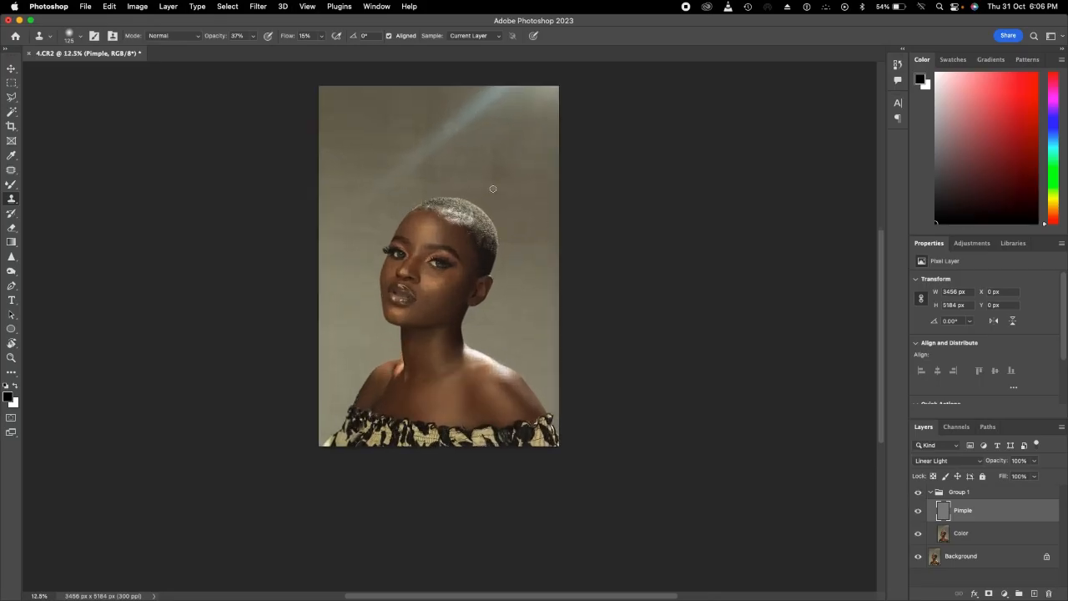
key("super+minus")
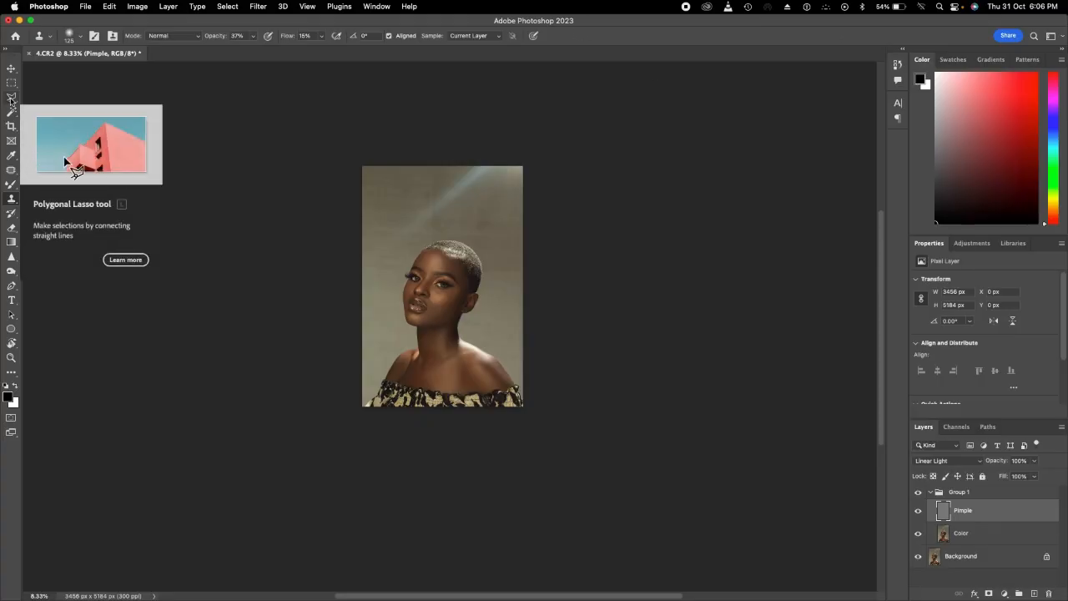
Step: Select the middle of the forehead freehand with the Lasso tool, using a 22 px feather
left_click(12, 97)
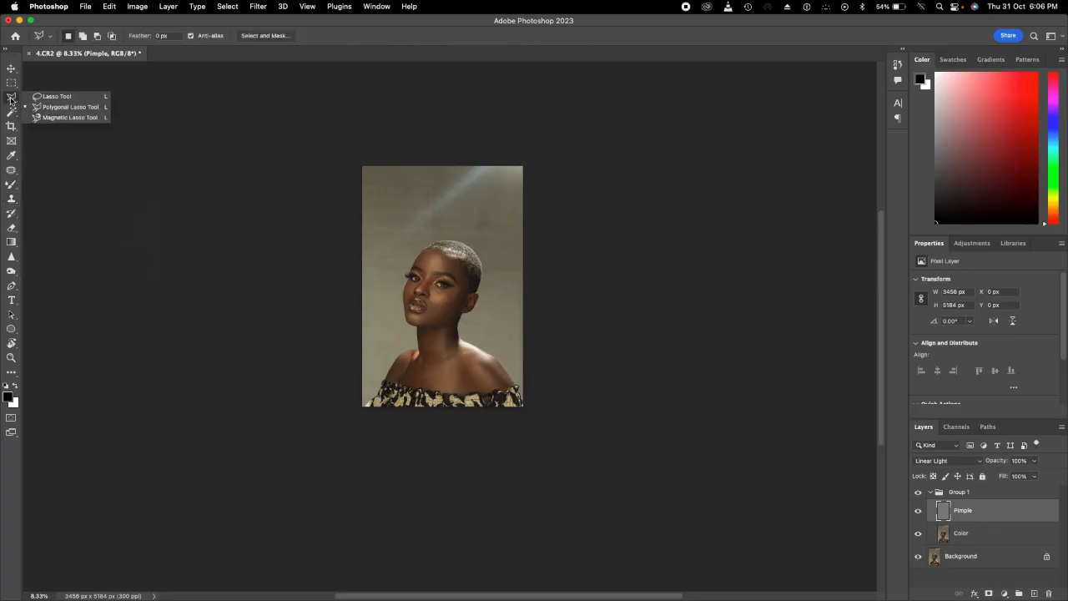
left_click(65, 102)
left_click(132, 38)
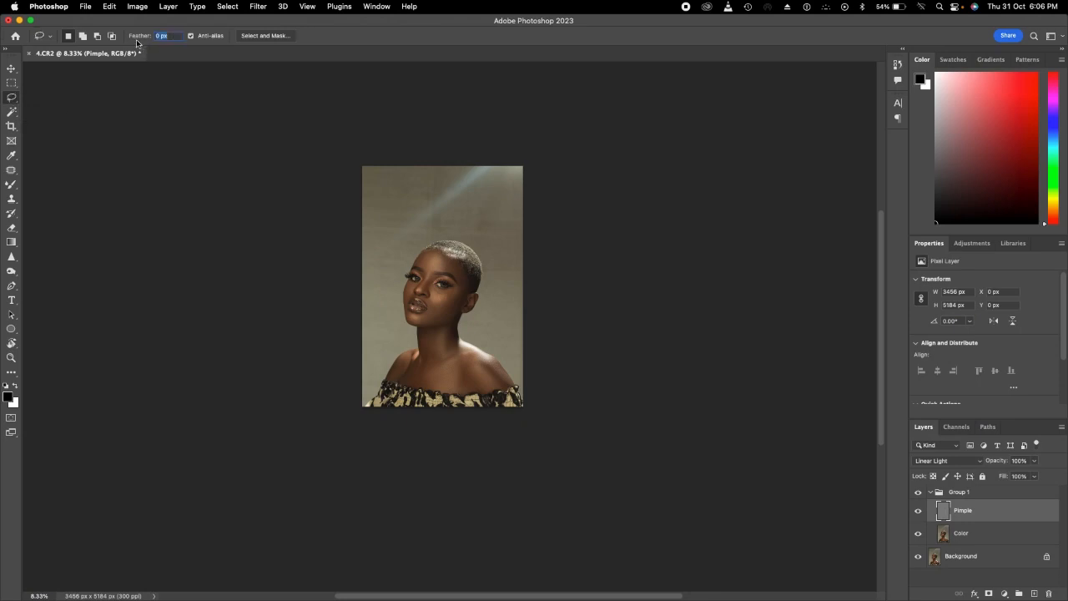
type("22")
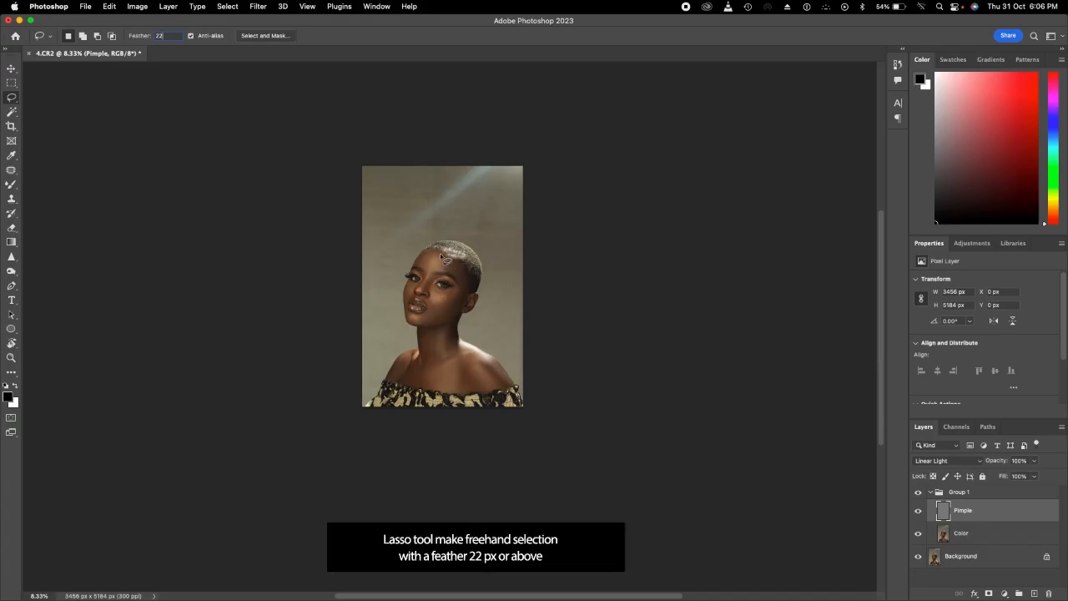
mouse_move(444, 268)
left_mouse_down()
mouse_move(427, 282)
mouse_move(431, 255)
left_mouse_up()
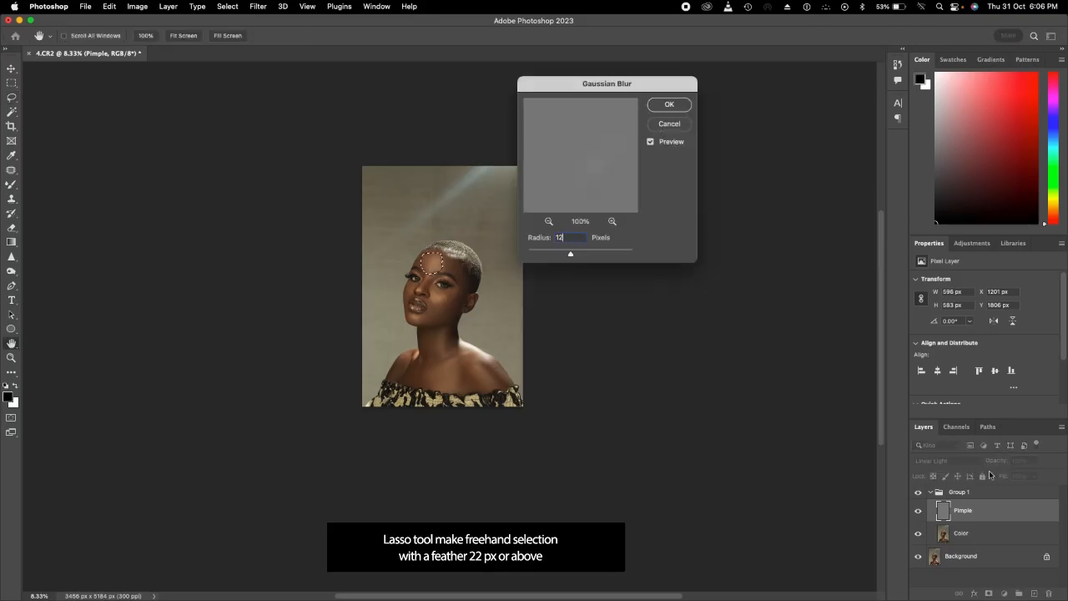
Step: Cancel the blur on Pimple and apply Gaussian Blur to the forehead selection on Color, entering radius 12 and nudging it slightly higher
left_click(669, 123)
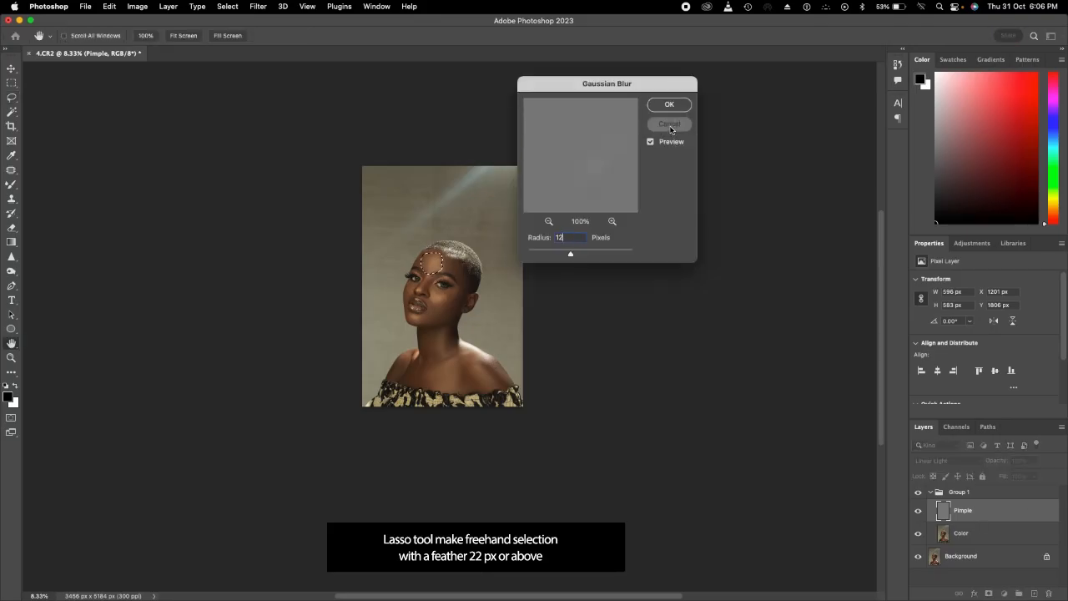
left_click(961, 538)
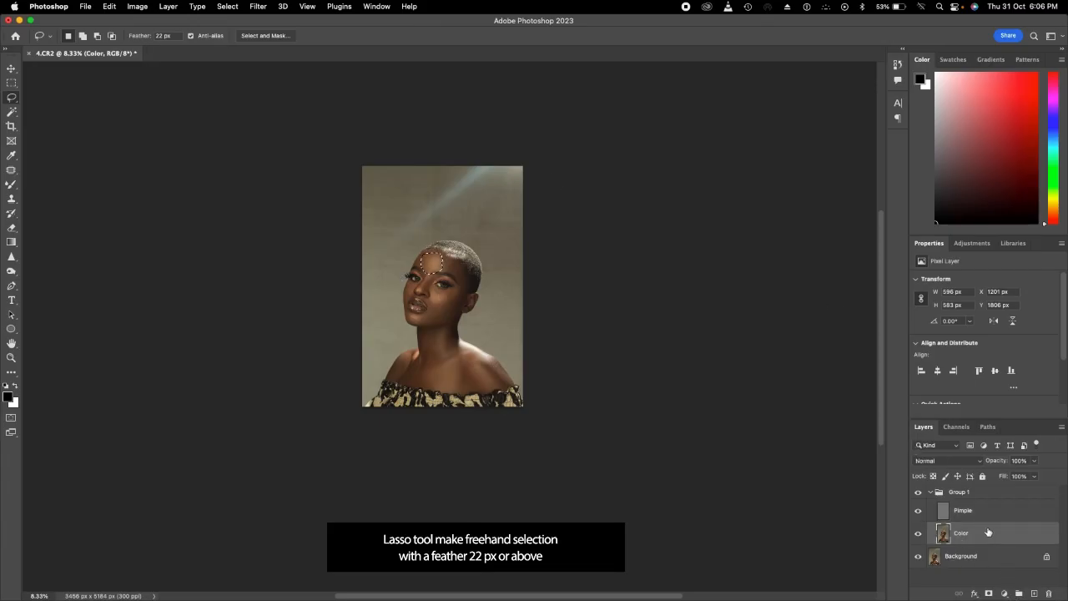
left_click(258, 6)
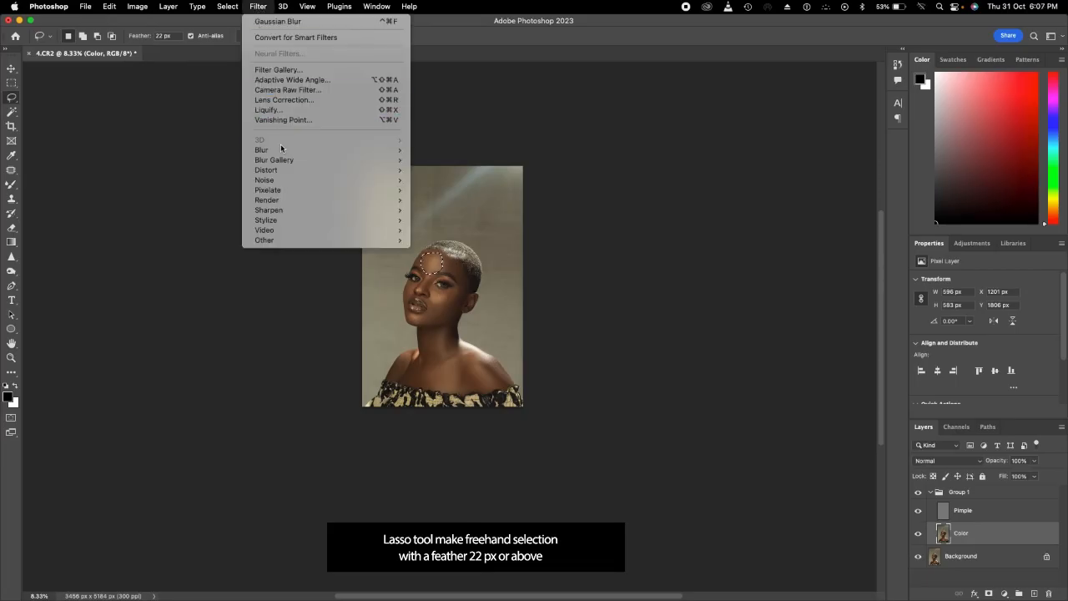
mouse_move(283, 150)
left_click(469, 187)
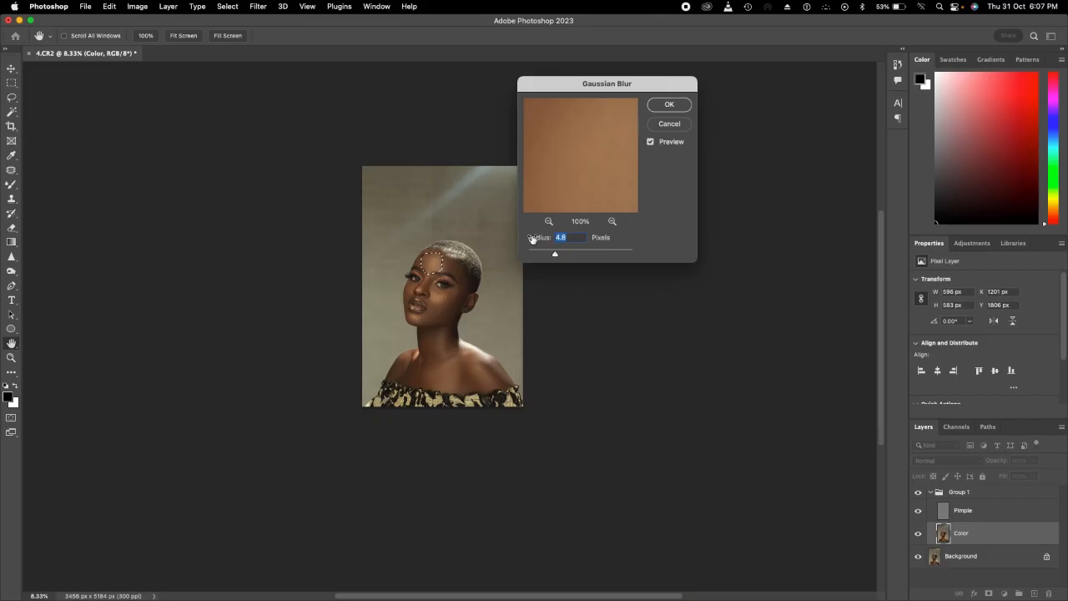
type("12")
key("super+equal")
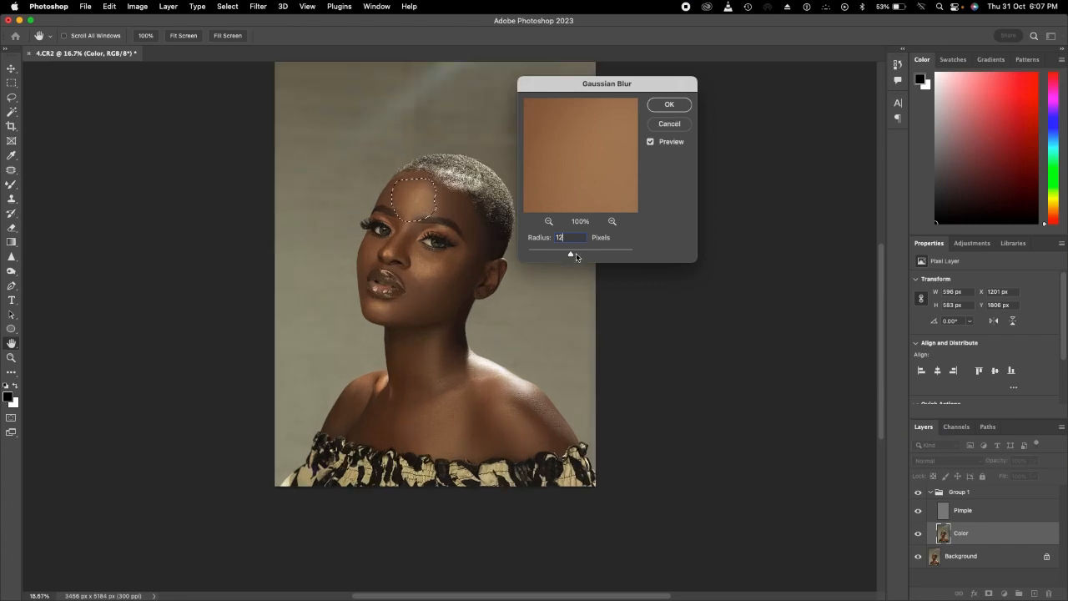
left_click_drag(570, 256, 577, 257)
left_click(668, 105)
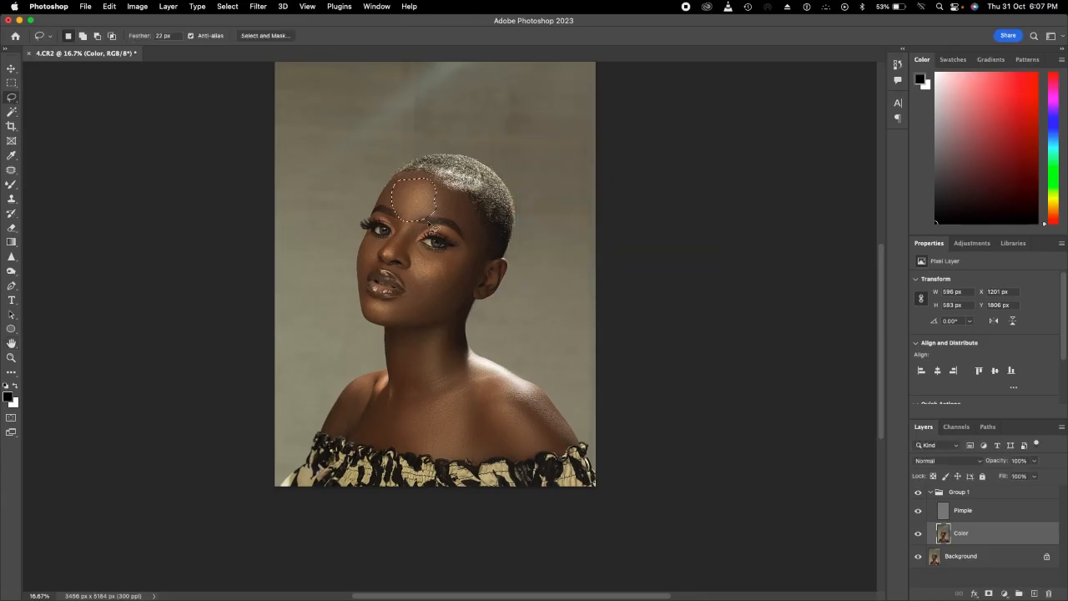
Step: Lasso the temple area around the outer eyebrow and repeat the last Gaussian Blur on it
key("super+d")
mouse_move(432, 220)
left_mouse_down()
mouse_move(451, 216)
mouse_move(475, 252)
mouse_move(477, 219)
mouse_move(447, 206)
left_mouse_up()
left_click(254, 7)
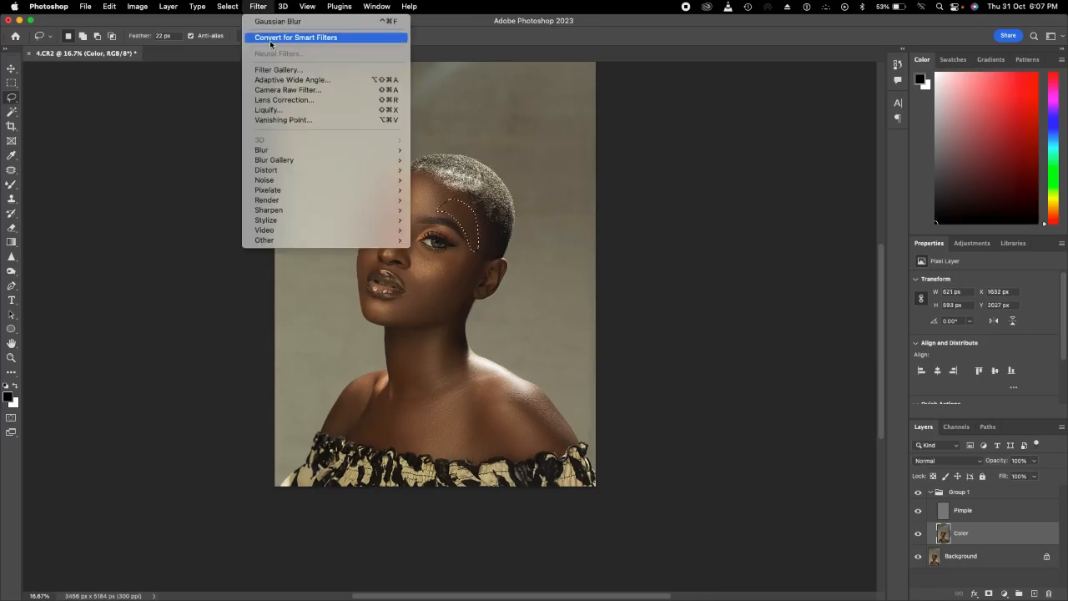
left_click(303, 22)
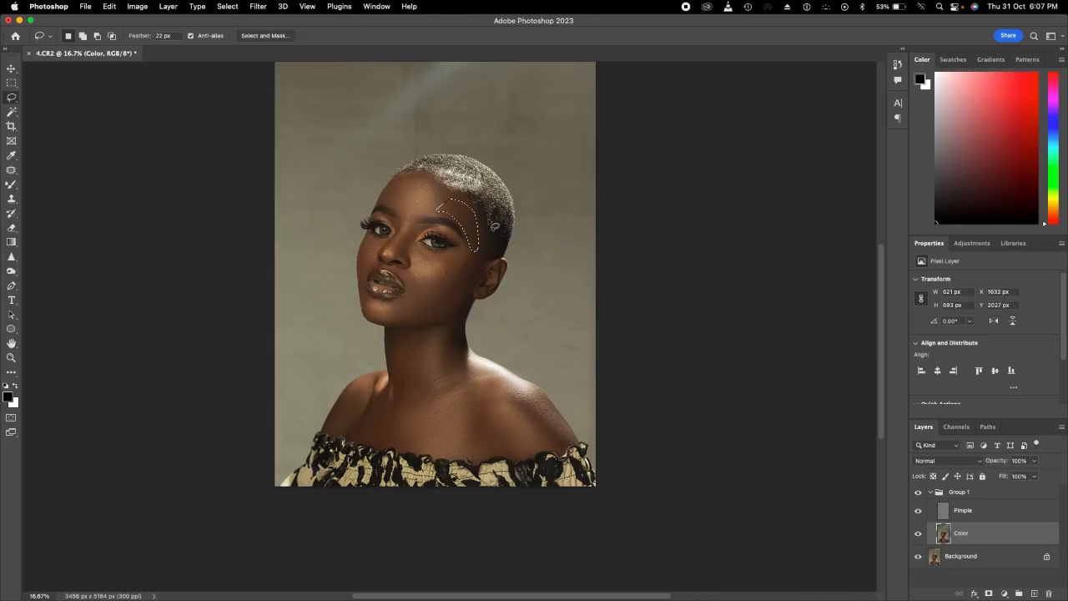
Step: Lasso the side of the face between the outer eye and the ear, and repeat the last Gaussian Blur on it
mouse_move(462, 227)
left_mouse_down()
mouse_move(444, 285)
mouse_move(450, 308)
mouse_move(474, 291)
mouse_move(472, 237)
left_mouse_up()
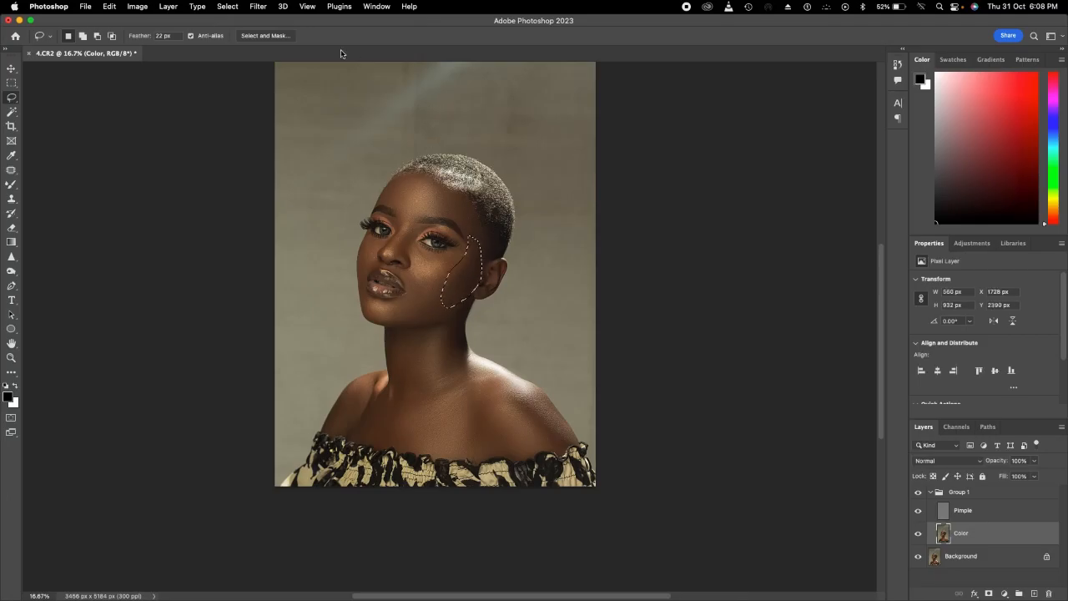
left_click(259, 7)
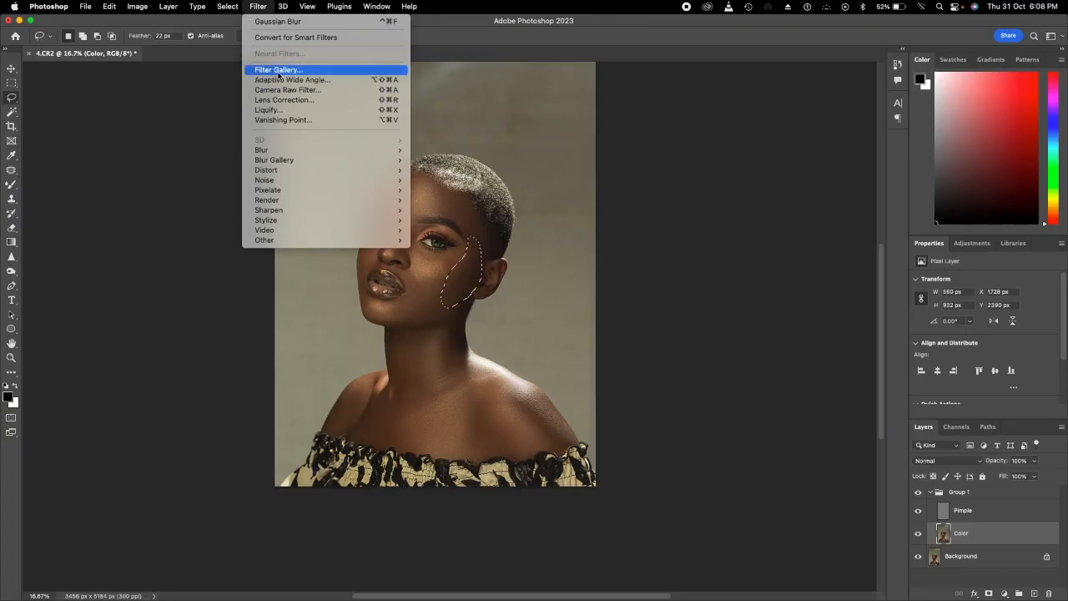
left_click(354, 23)
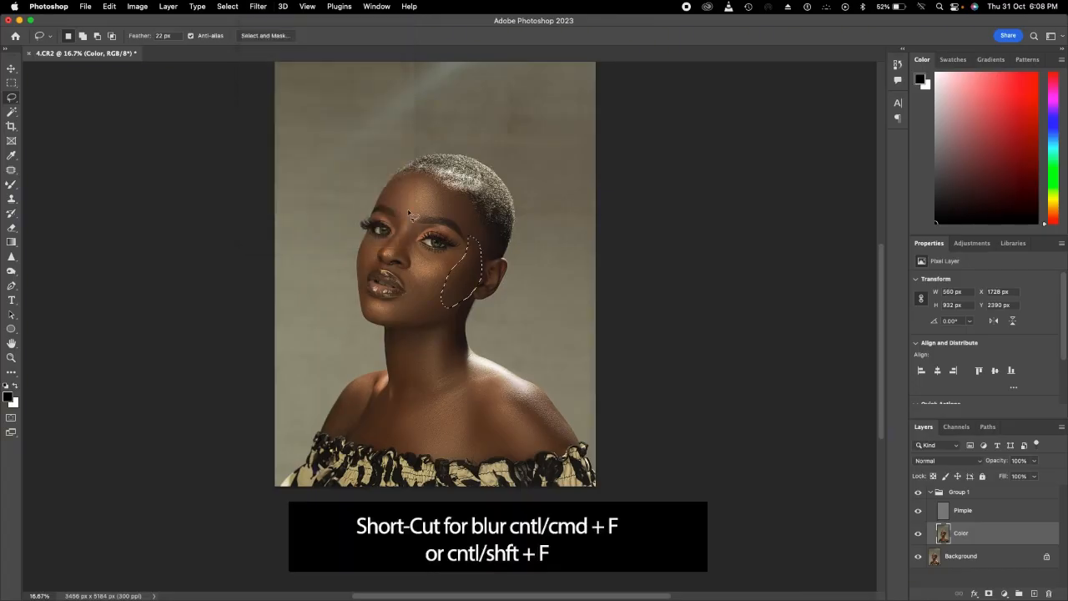
Step: Select the narrow far cheek beside the nose freehand and reapply the last Gaussian Blur to it
mouse_move(411, 303)
left_mouse_down()
mouse_move(426, 325)
mouse_move(453, 300)
mouse_move(430, 289)
left_mouse_up()
left_click(258, 7)
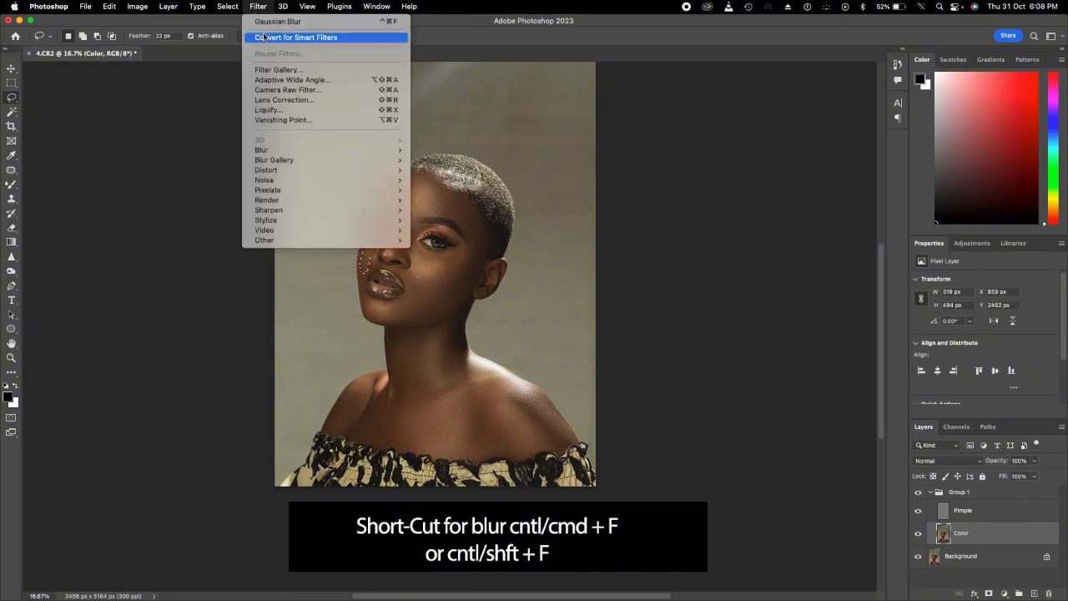
left_click(276, 22)
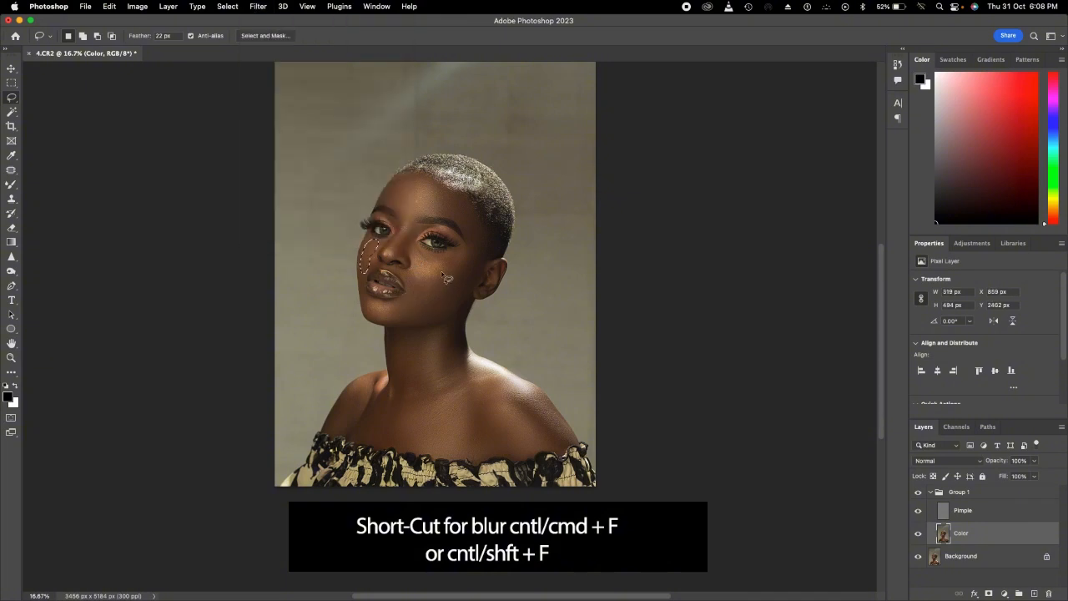
Step: Lasso the highlighted near cheek below the eye, apply Gaussian Blur with a 28.9 px radius, and clear the selection
mouse_move(432, 265)
left_mouse_down()
mouse_move(430, 284)
mouse_move(457, 276)
mouse_move(440, 259)
mouse_move(417, 265)
left_mouse_up()
left_click(258, 6)
mouse_move(287, 153)
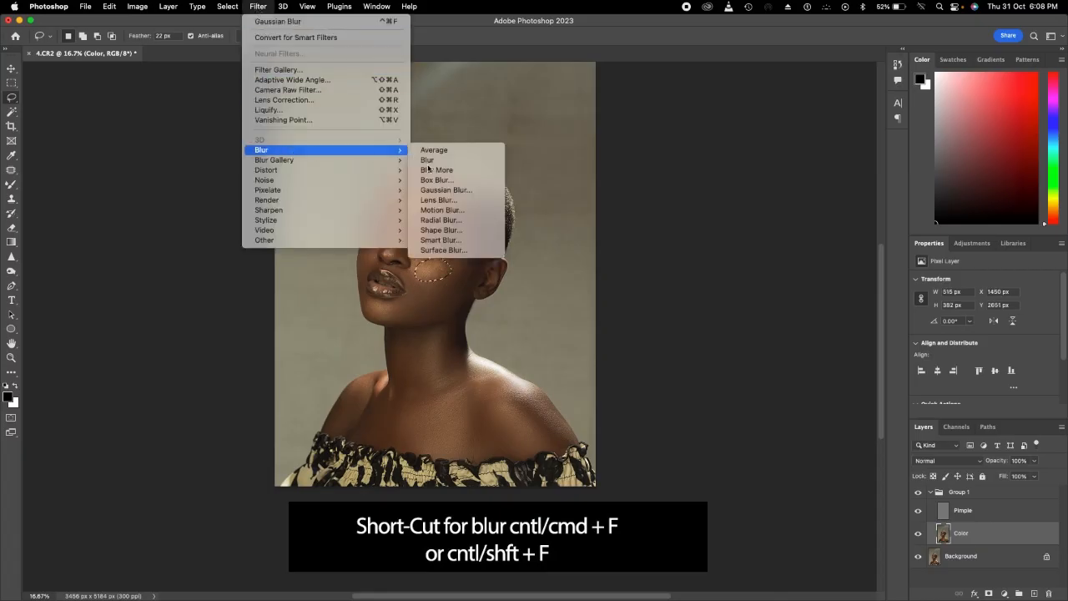
left_click(451, 186)
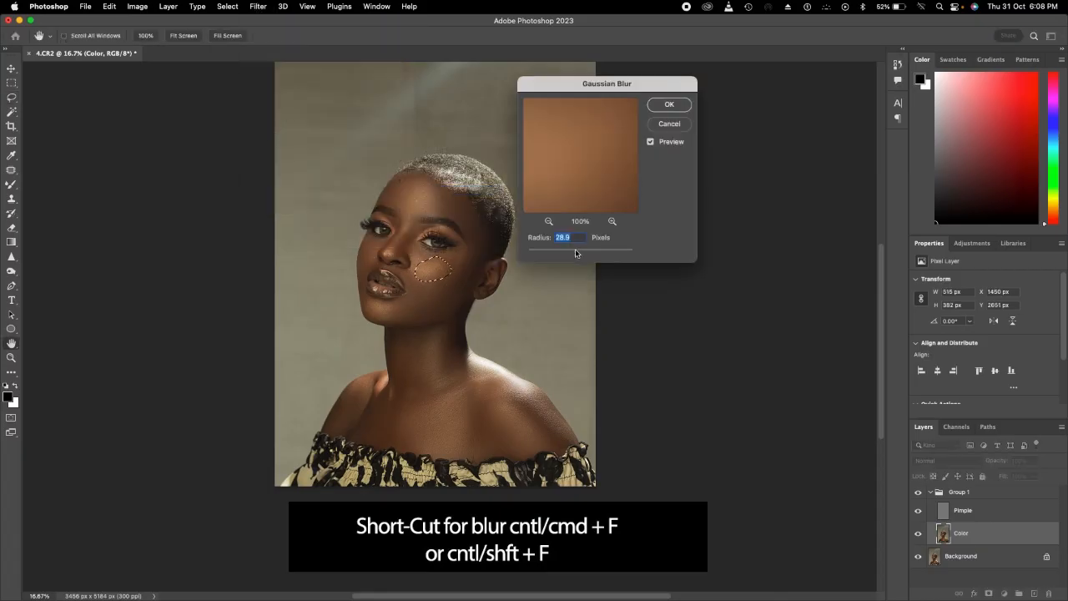
left_click(669, 105)
scroll(432, 362, "down", 4)
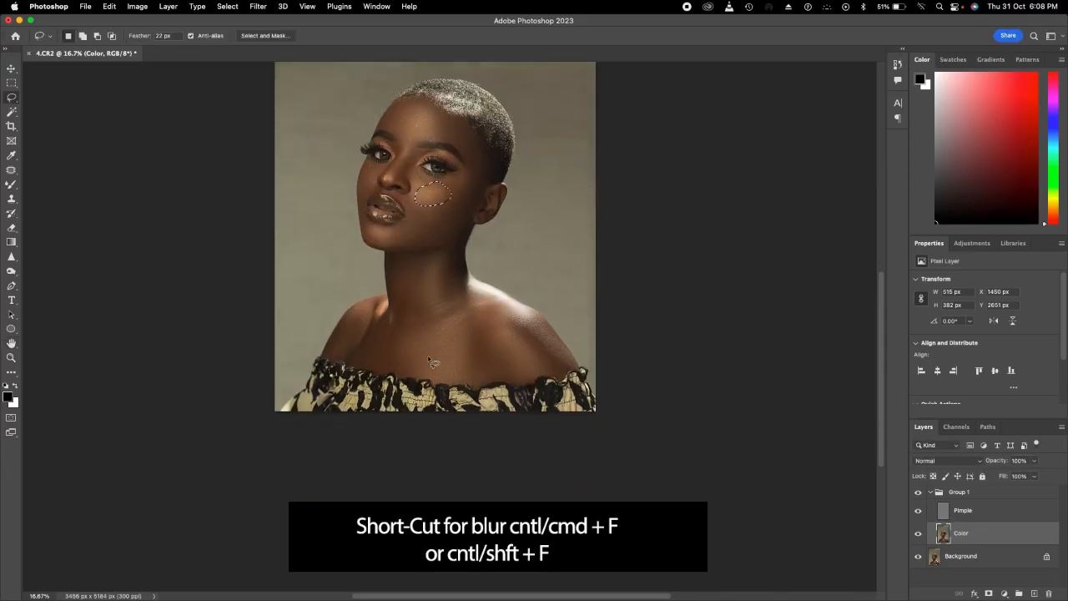
key("super+d")
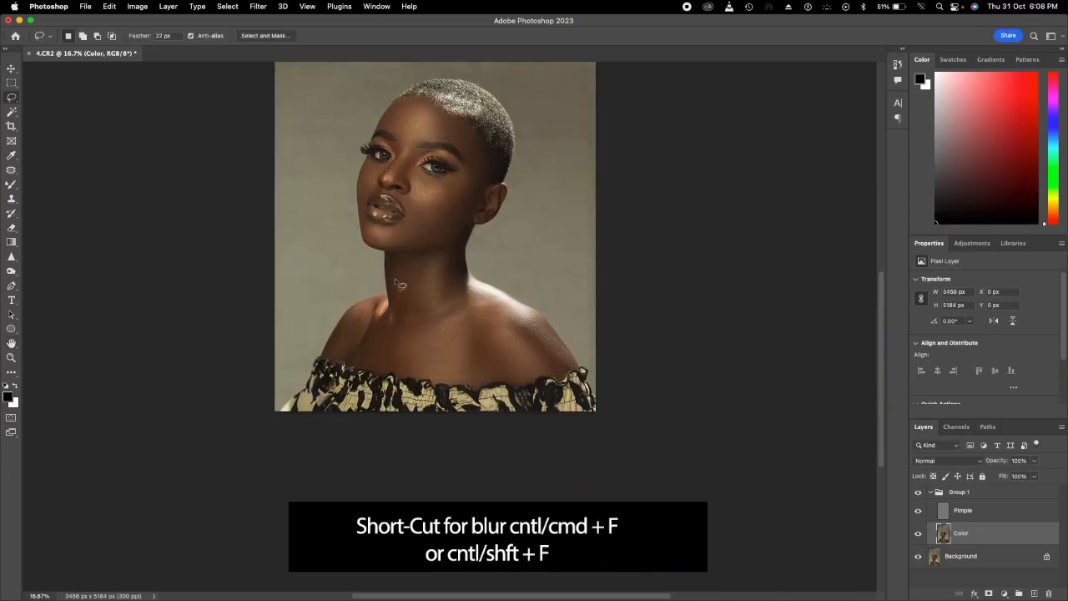
Step: Lasso the neck and upper chest, apply Gaussian Blur with a 34.6 px radius on Color, and deselect
mouse_move(395, 268)
left_mouse_down()
mouse_move(390, 373)
mouse_move(467, 380)
mouse_move(516, 366)
mouse_move(475, 322)
mouse_move(450, 256)
mouse_move(414, 268)
left_mouse_up()
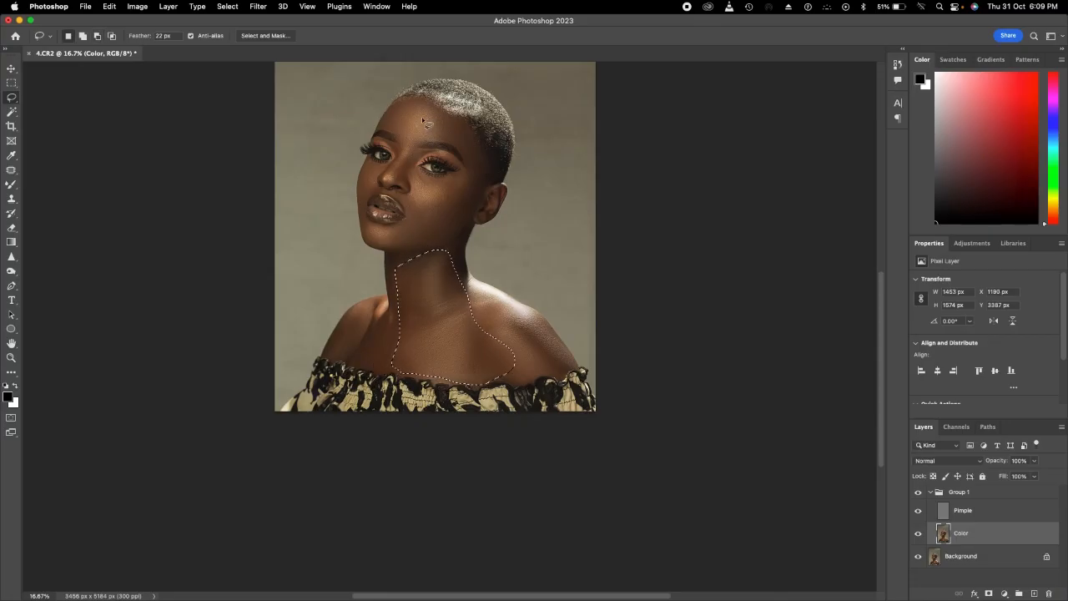
left_click(264, 5)
mouse_move(281, 154)
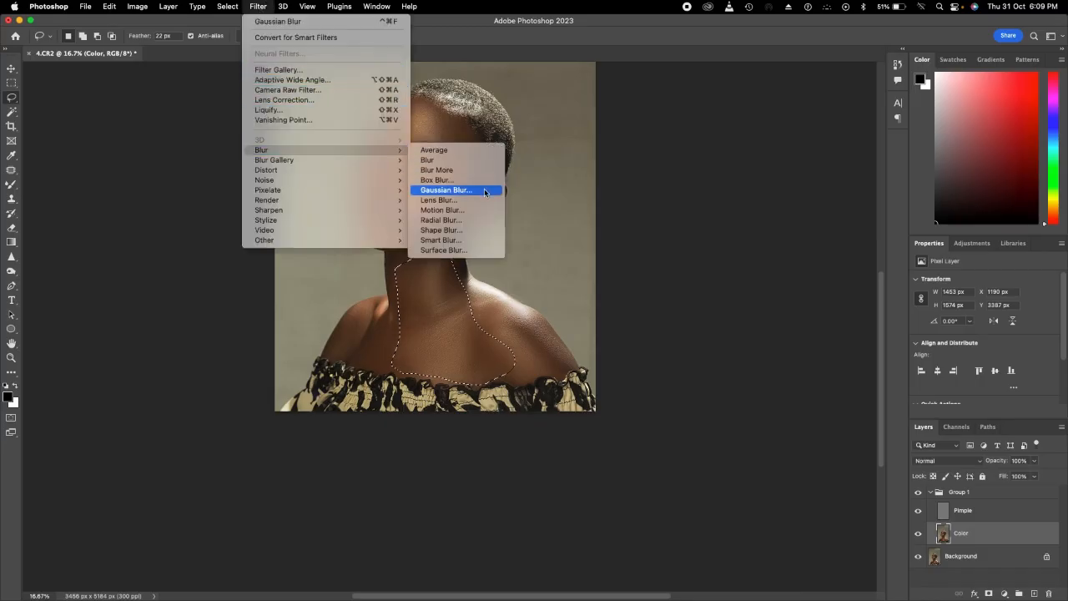
left_click(445, 189)
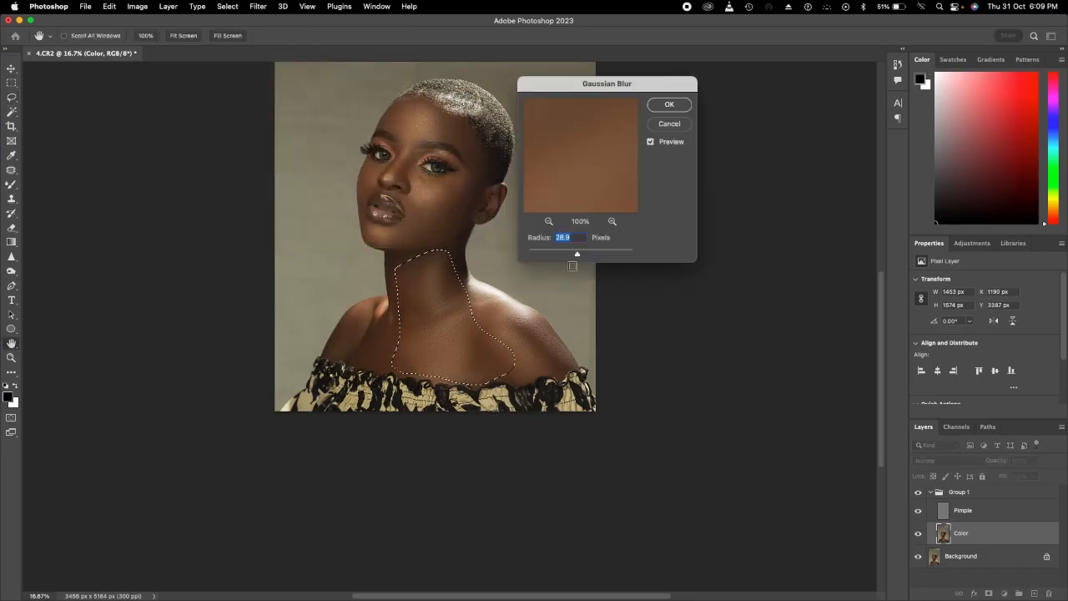
left_click_drag(579, 258, 581, 258)
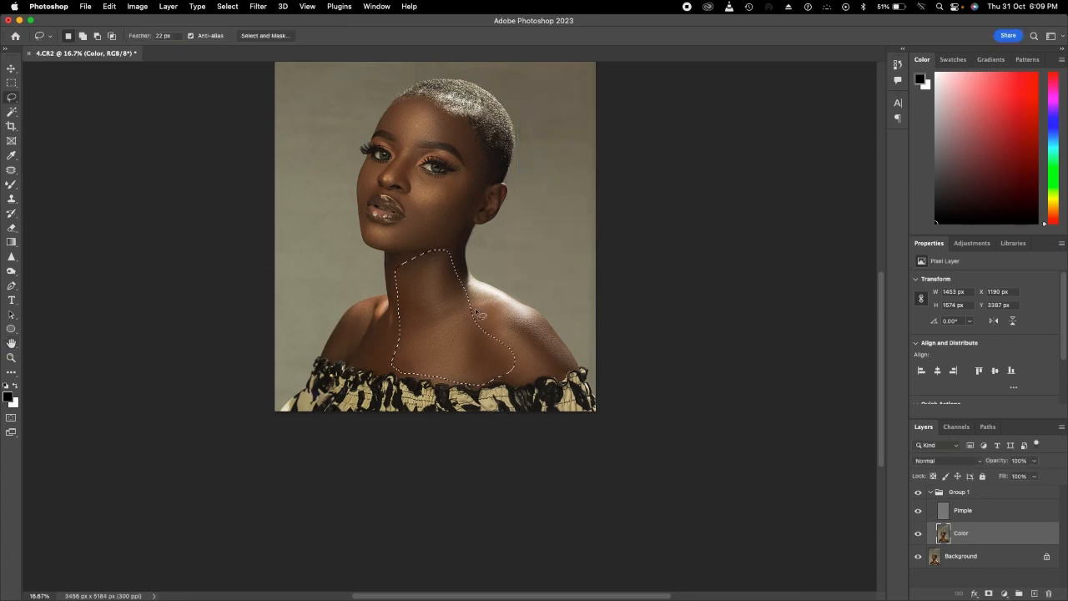
key("super+d")
Step: Lasso the shoulder area on the far side of the neck and apply Gaussian Blur with a 34.6 px radius
left_click_drag(469, 297, 458, 311)
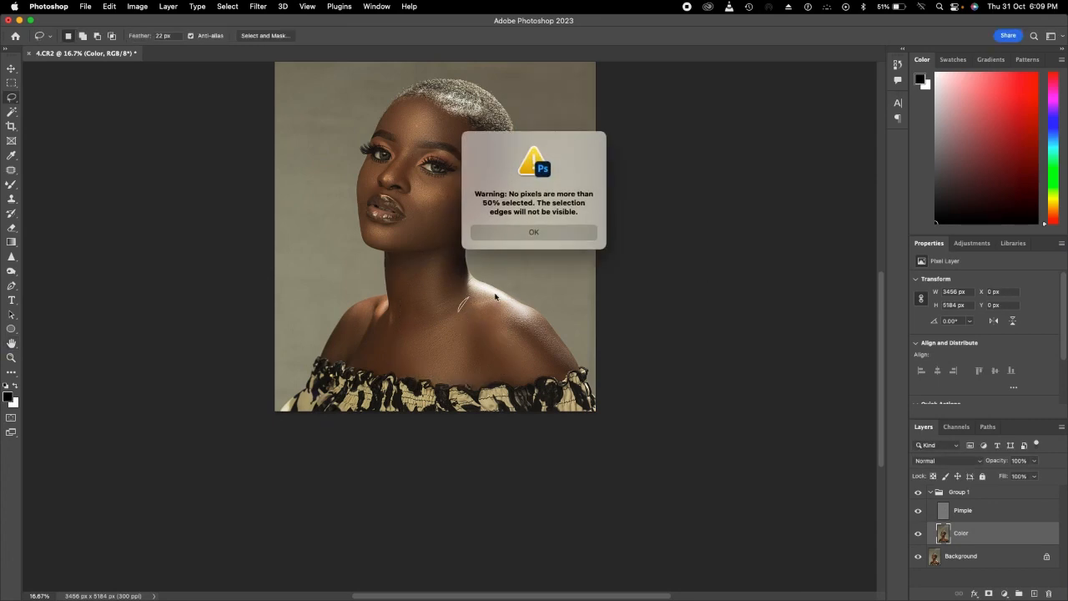
left_click(535, 234)
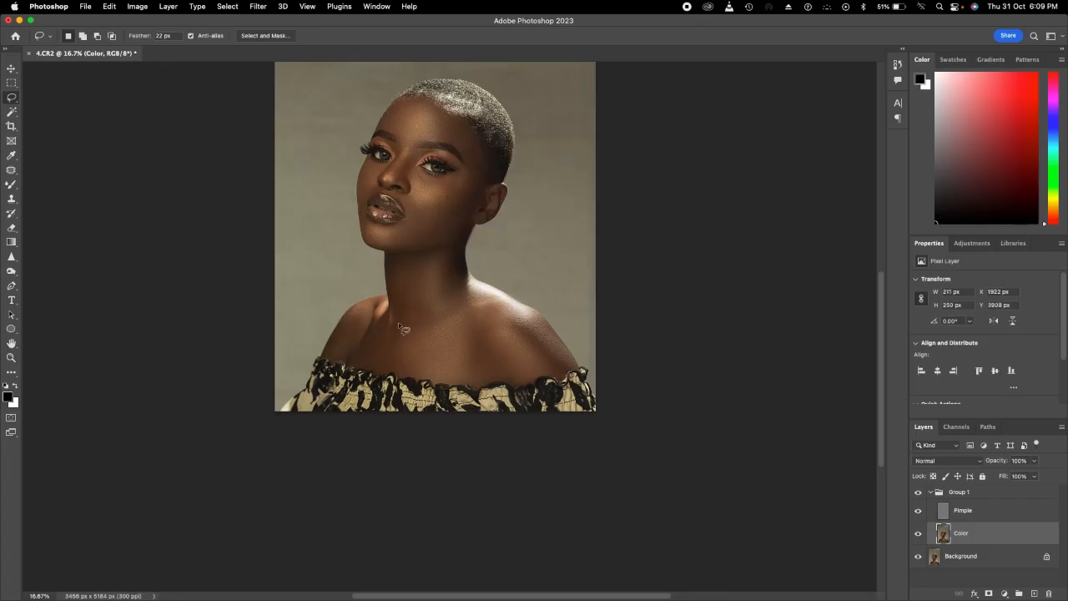
mouse_move(388, 345)
left_mouse_down()
mouse_move(377, 369)
mouse_move(348, 367)
mouse_move(349, 334)
mouse_move(392, 317)
left_mouse_up()
left_click(258, 6)
mouse_move(262, 151)
left_click(434, 185)
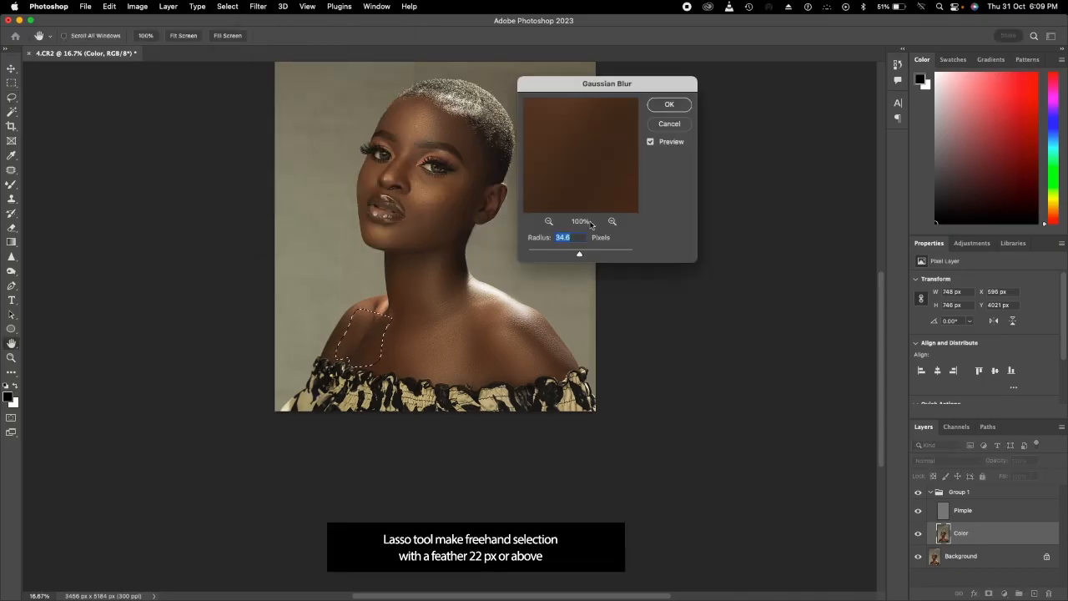
left_click(672, 106)
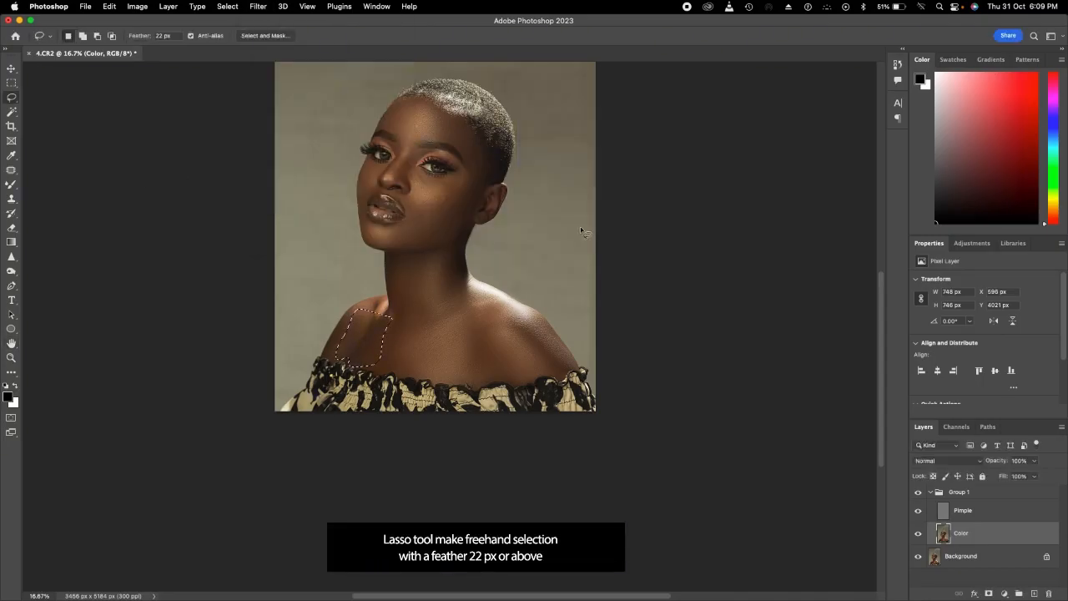
Step: Clear the selection and compare the whole portrait before and after retouching by toggling the visibility of Group 1
key("super+minus")
key("super+minus")
key("super+minus")
key("super+minus")
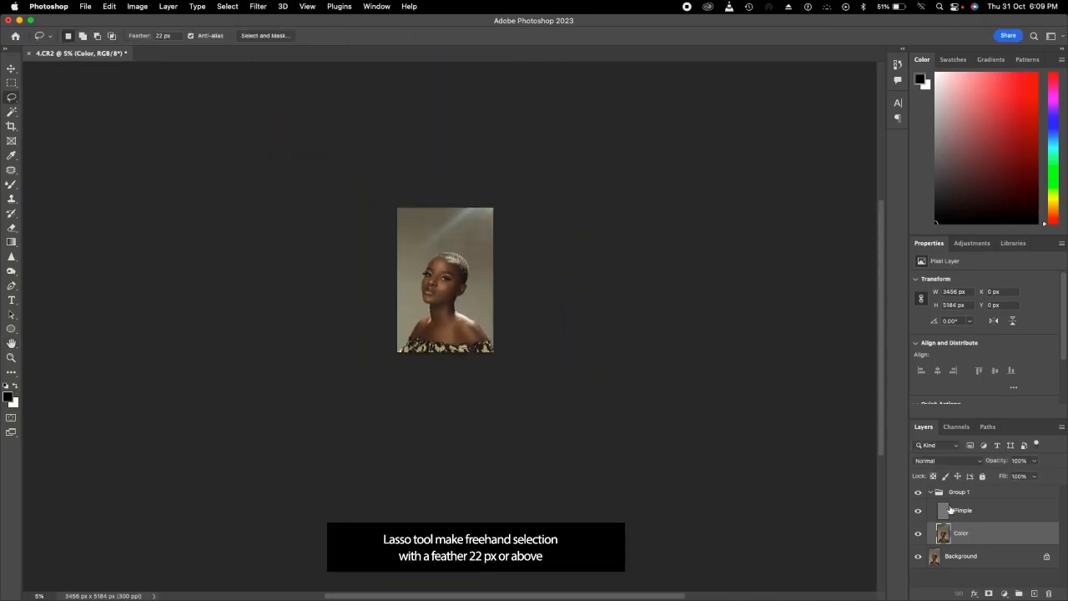
left_click(919, 492)
left_click(919, 493)
key("super+plus")
key("super+plus")
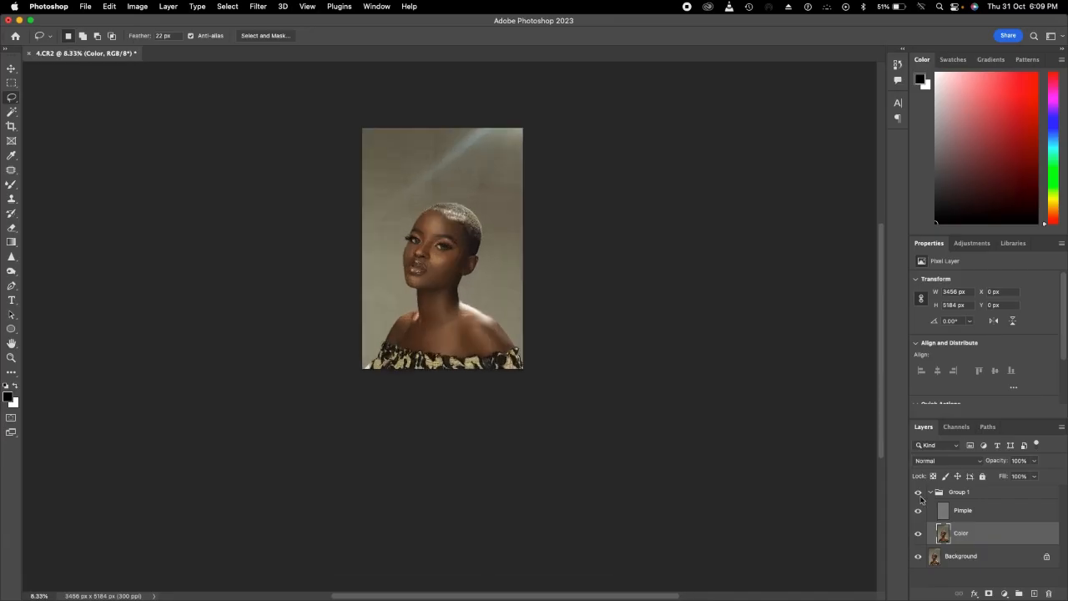
key("super+0")
left_click(918, 496)
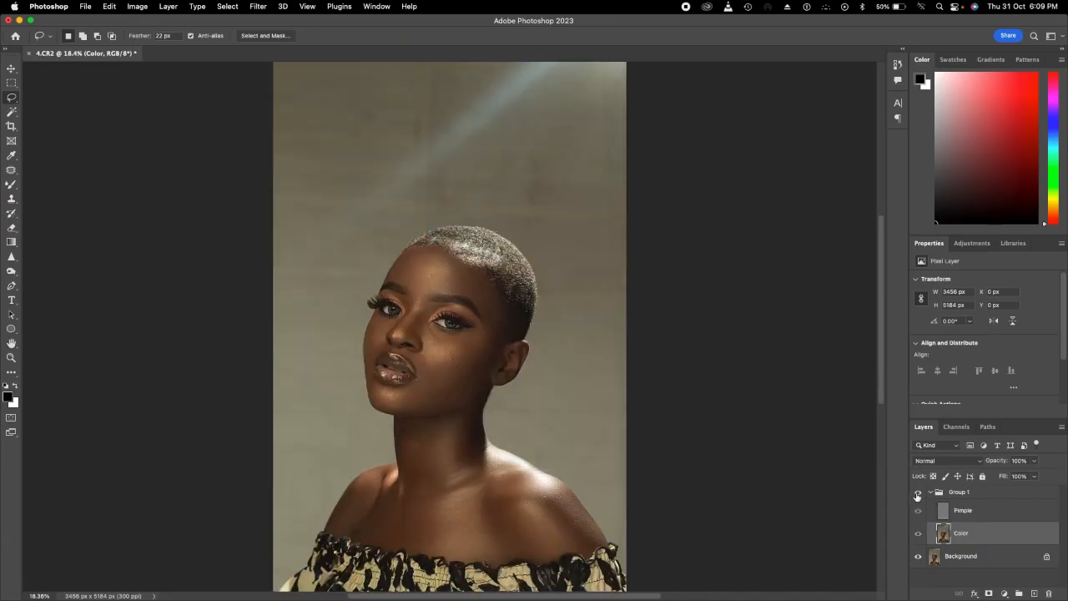
left_click(917, 496)
left_click(916, 493)
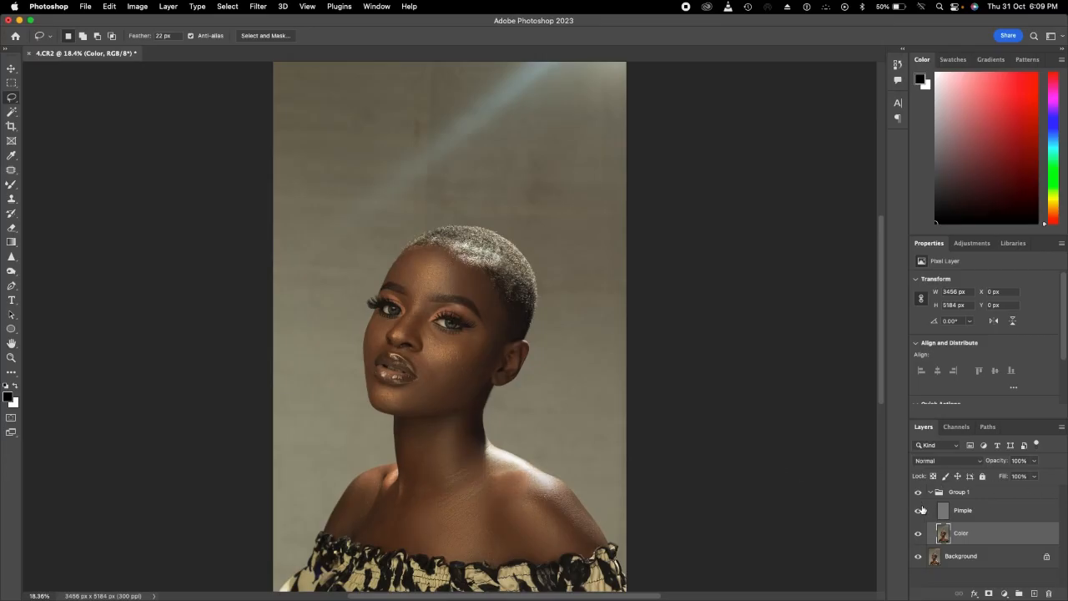
left_click(918, 492)
left_click(918, 491)
Step: Clean up the skin texture on the outer cheek near the ear on Pimple, using the Clone Stamp with a 70 px brush
key("super+equal")
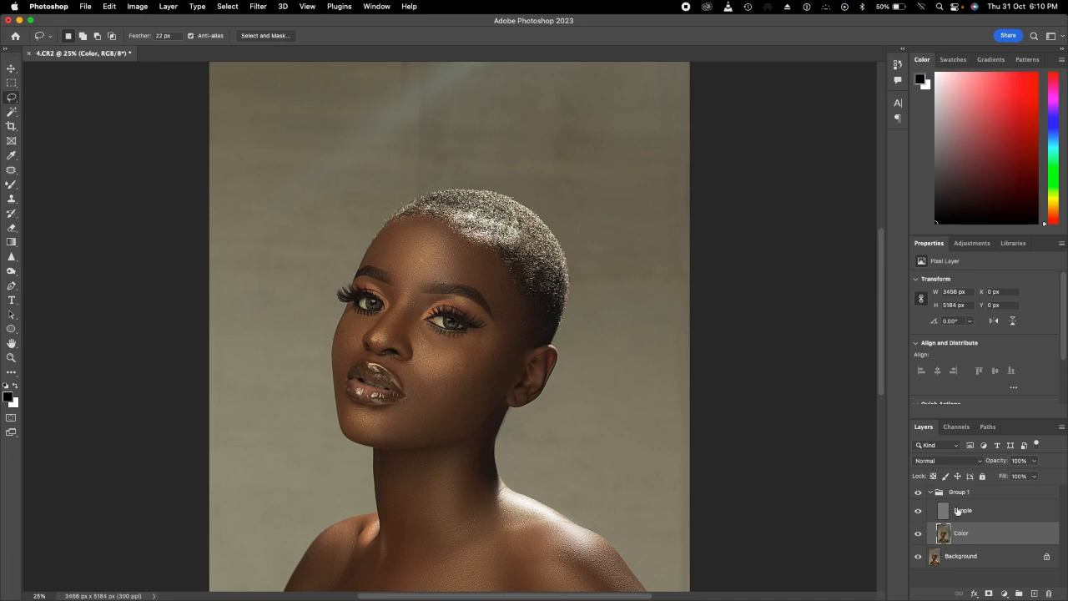
left_click(959, 510)
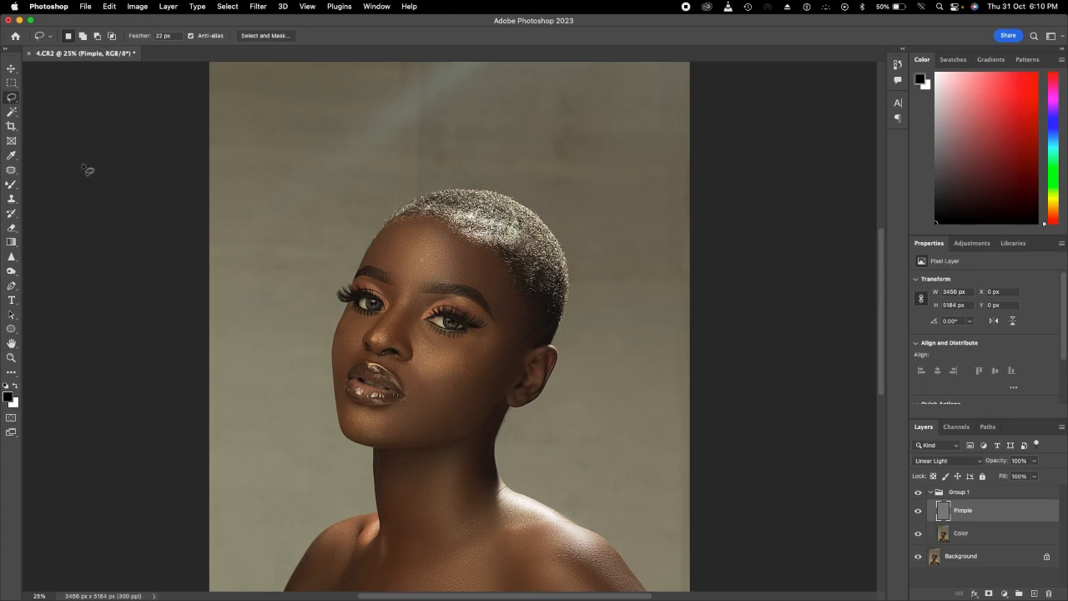
key("s")
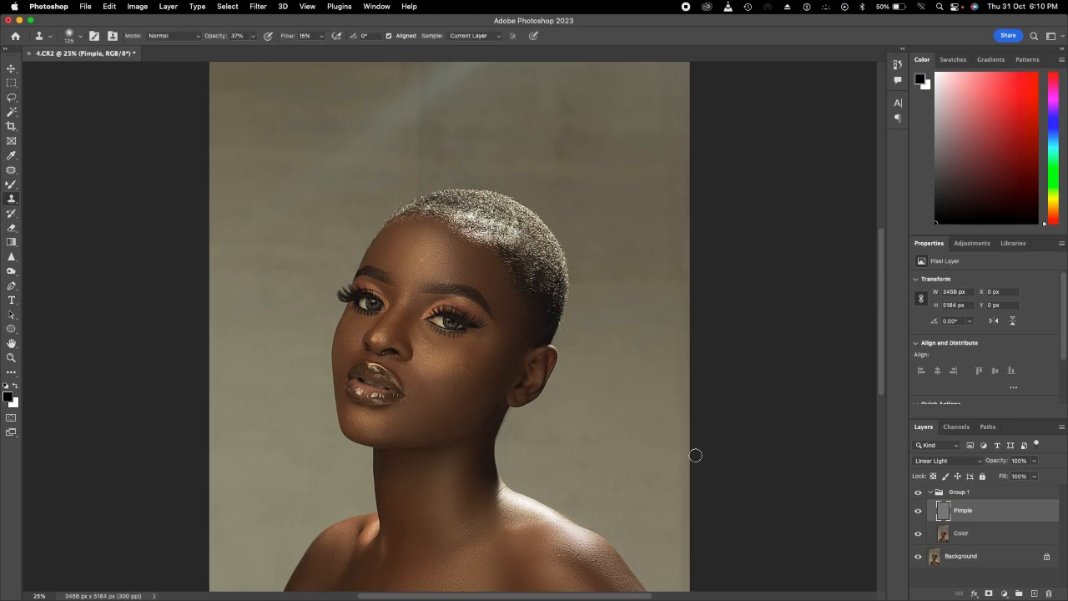
left_click(487, 388, "alt")
key("bracketleft")
key("bracketleft")
key("bracketleft")
key("bracketleft")
left_click(490, 375, "alt")
left_click_drag(489, 382, 488, 383)
left_click(489, 381, "alt")
left_click_drag(496, 355, 498, 370)
Step: Review the whole portrait at a reduced size after the texture cleanup
key("super+minus")
key("super+minus")
key("super+minus")
key("super+minus")
key("super+minus")
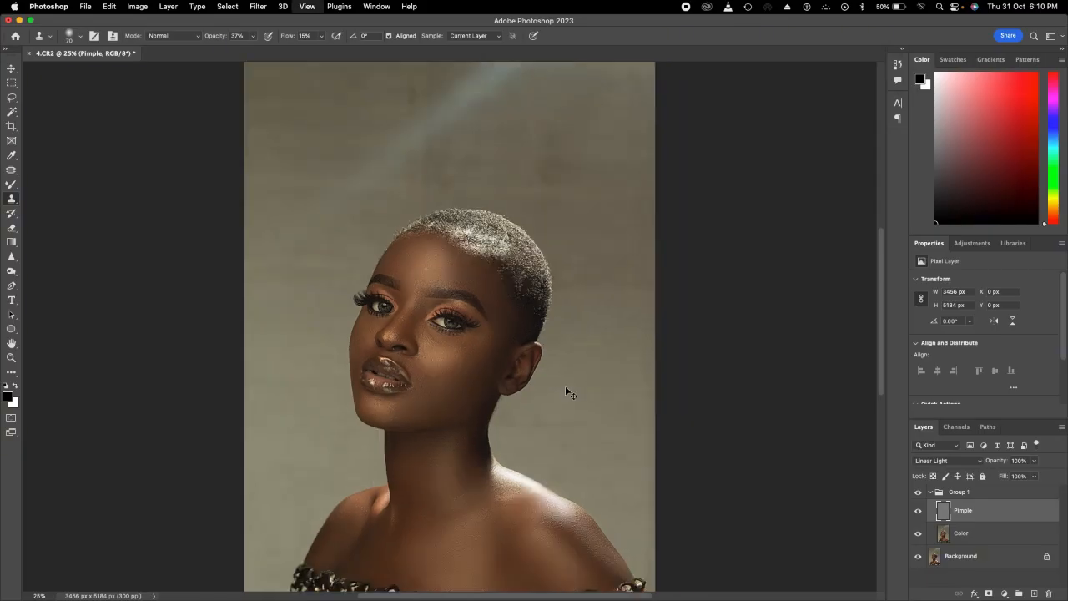
key("super+minus")
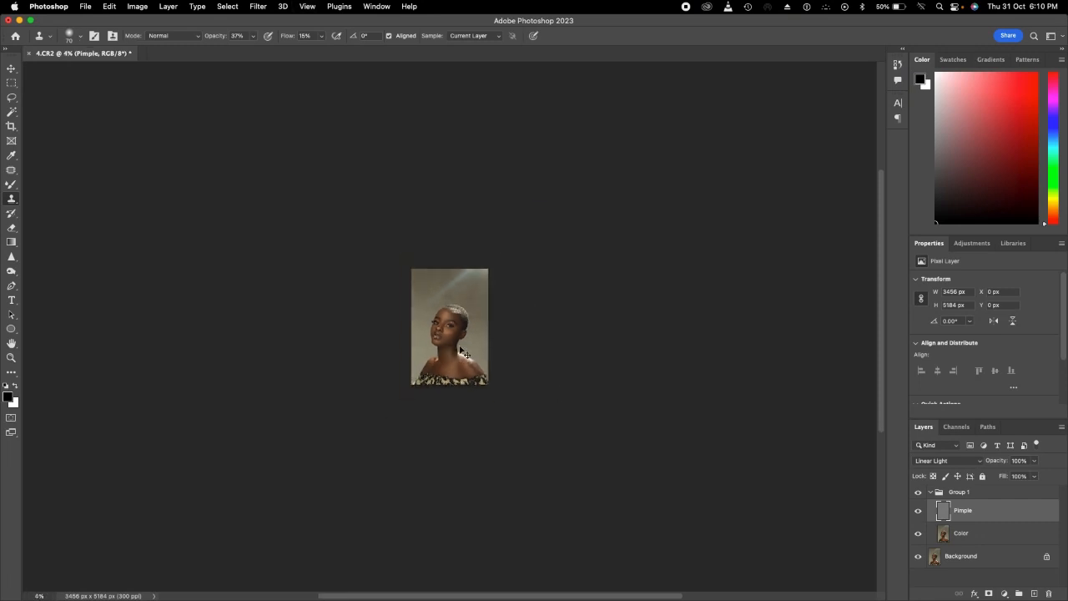
key("super+plus")
key("super+plus")
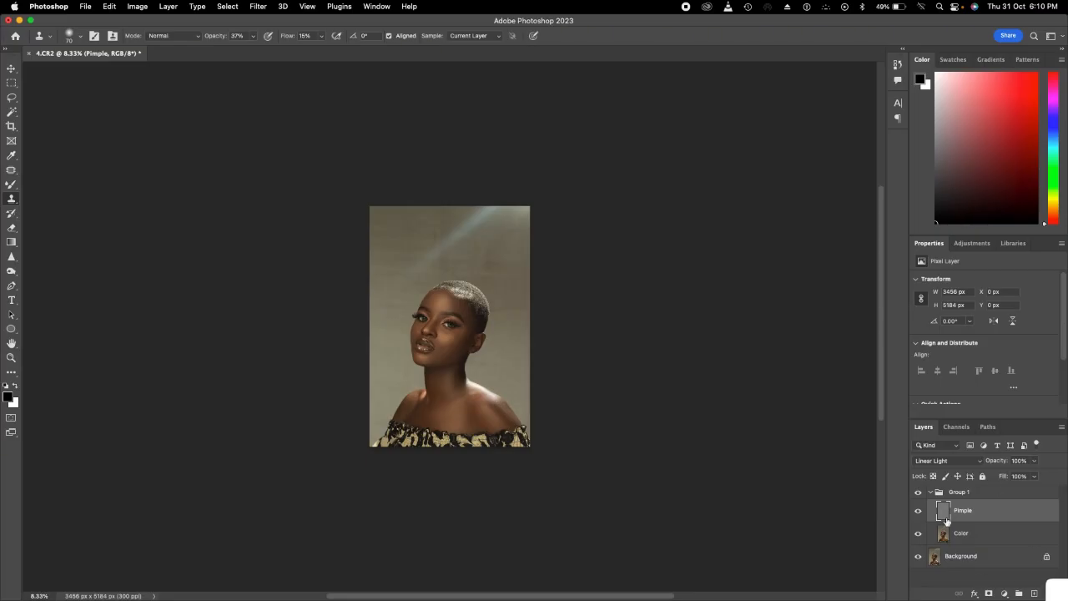
Step: Collapse Group 1 and add a Curves adjustment layer above it with the Screen blend mode
left_click(932, 492)
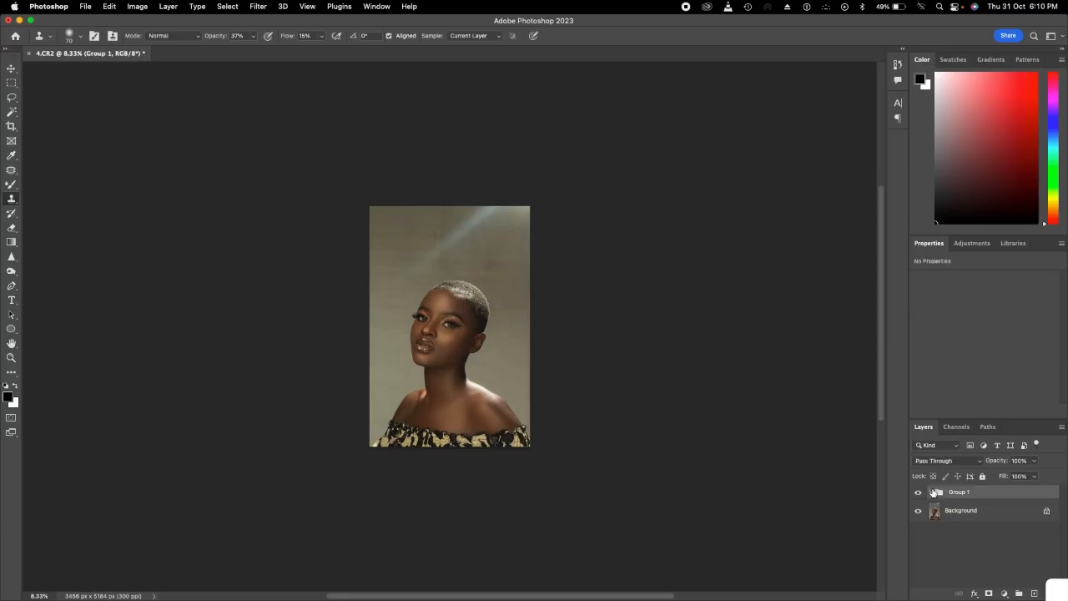
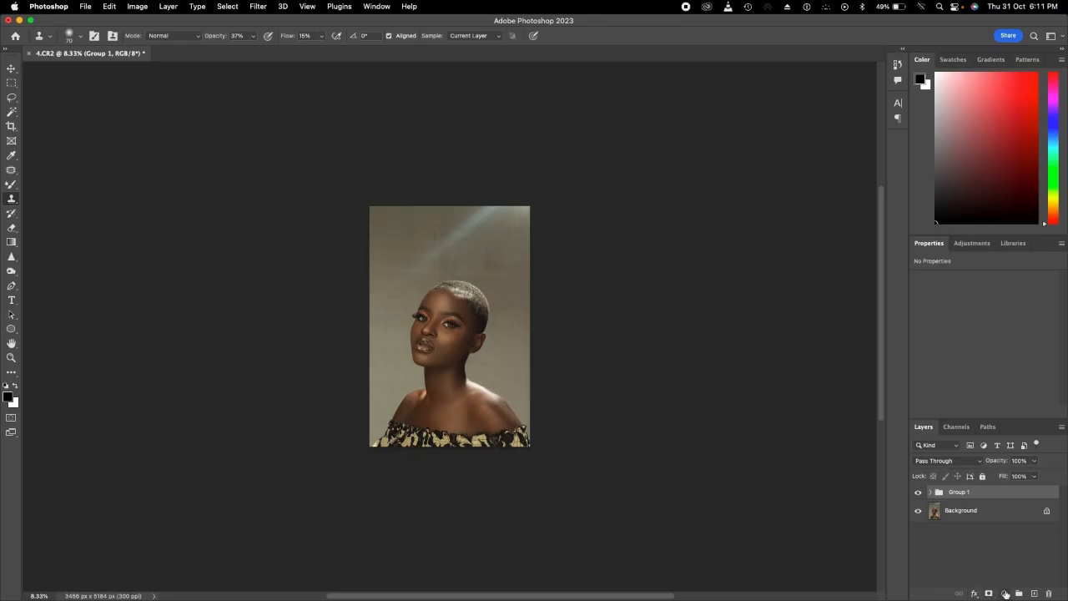
left_click(1004, 593)
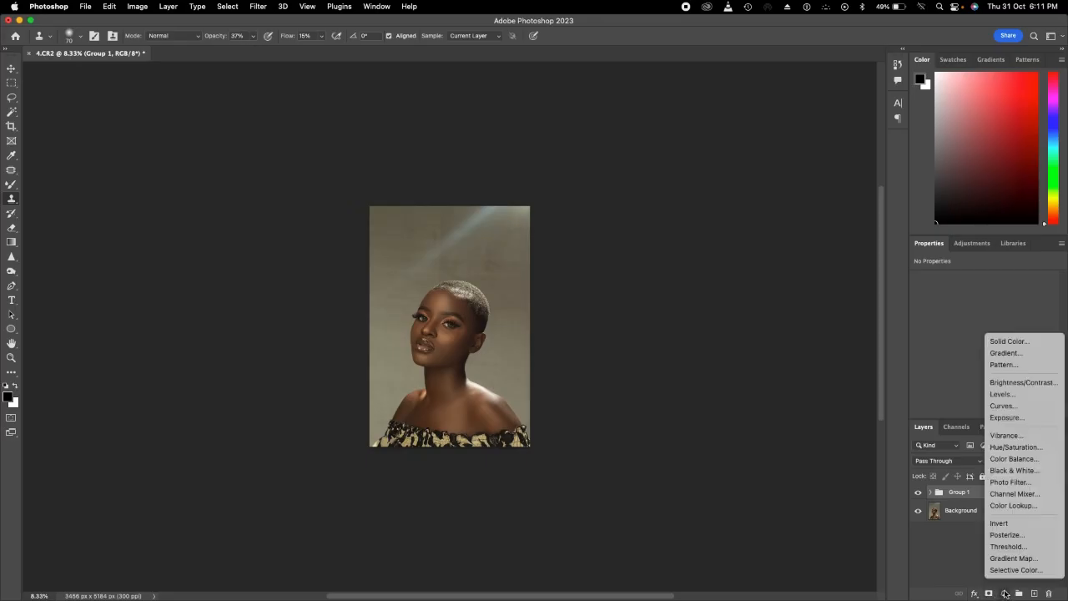
left_click(1004, 405)
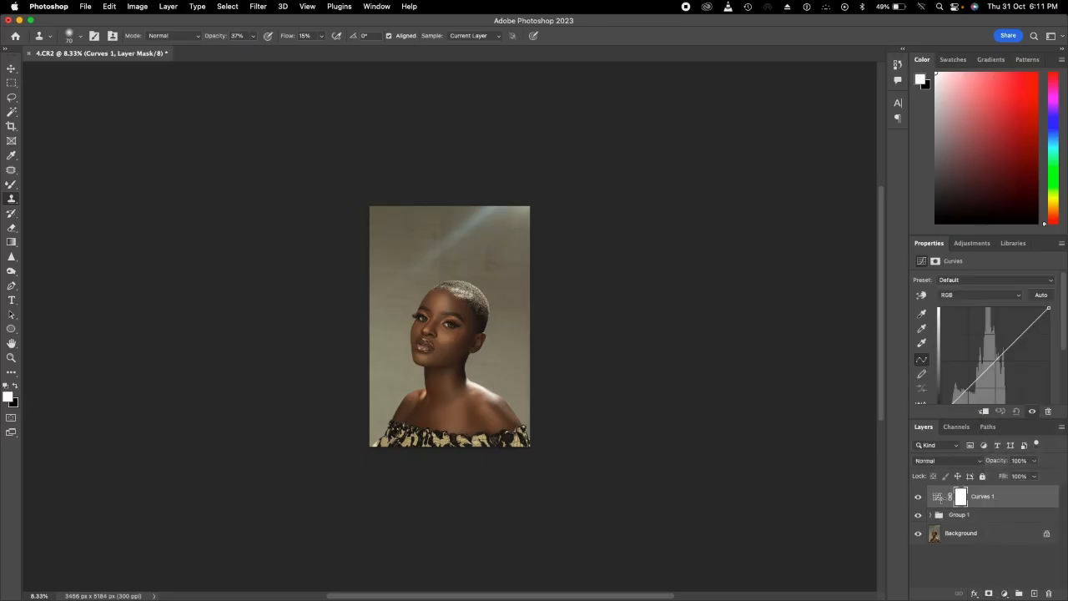
left_click(948, 461)
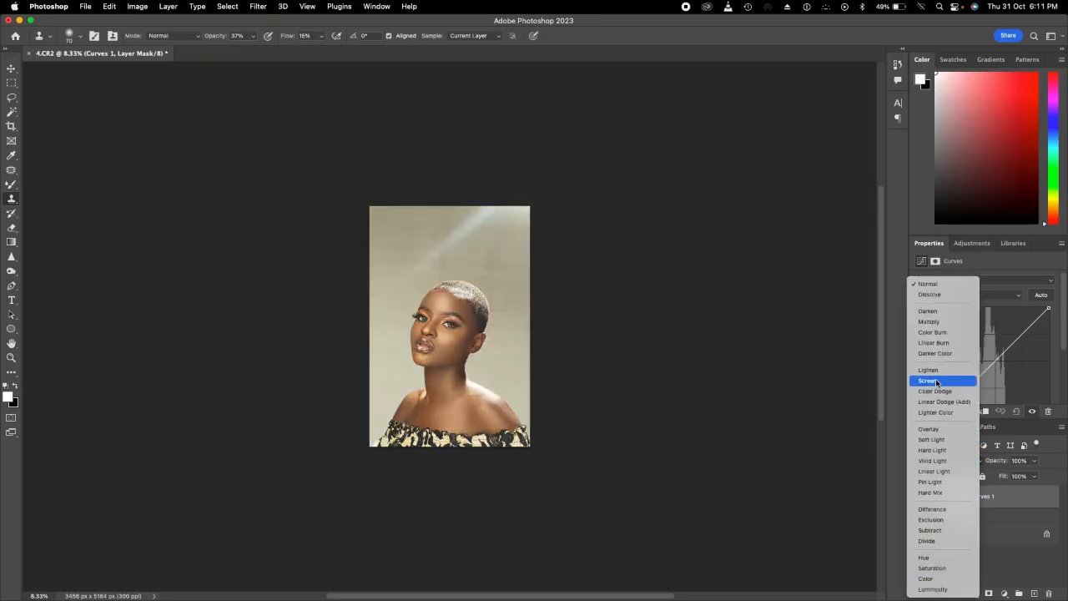
left_click(937, 382)
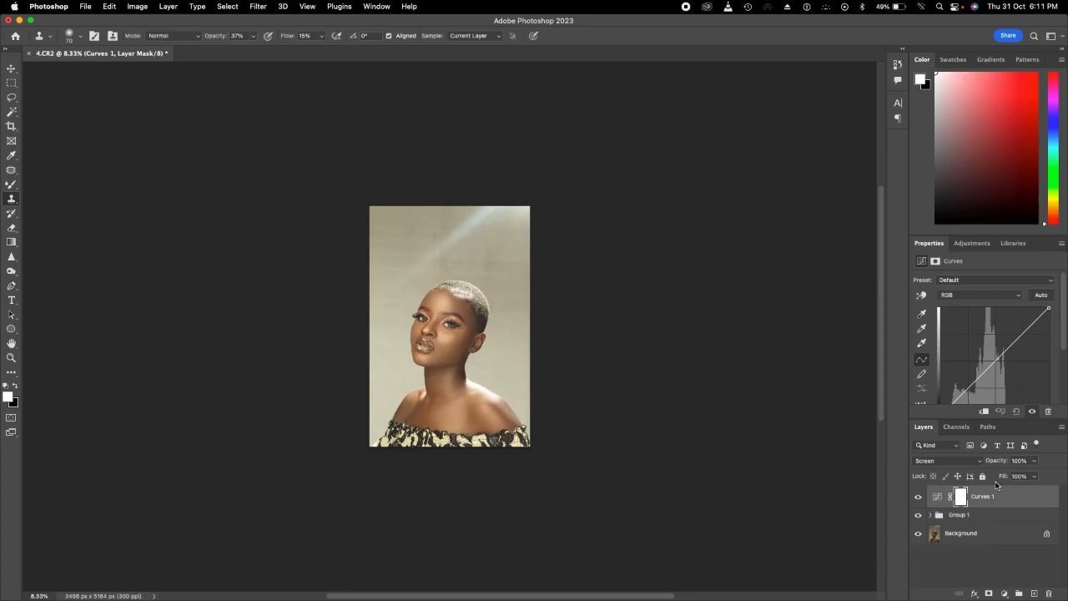
Step: Invert the Curves 1 layer mask to black and duplicate the masked adjustment layer
key("super+i")
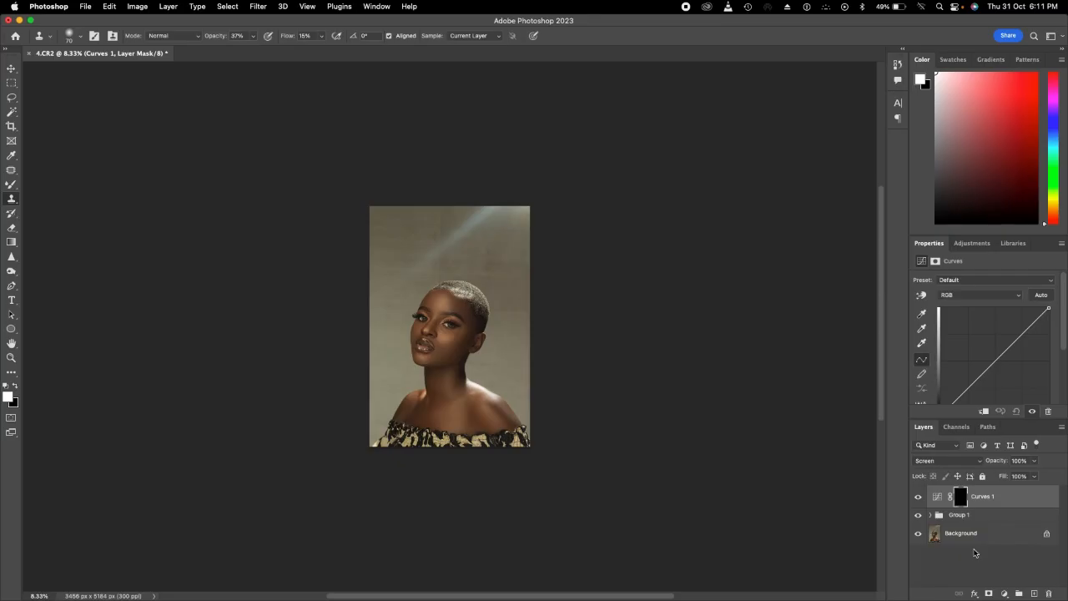
key("super+j")
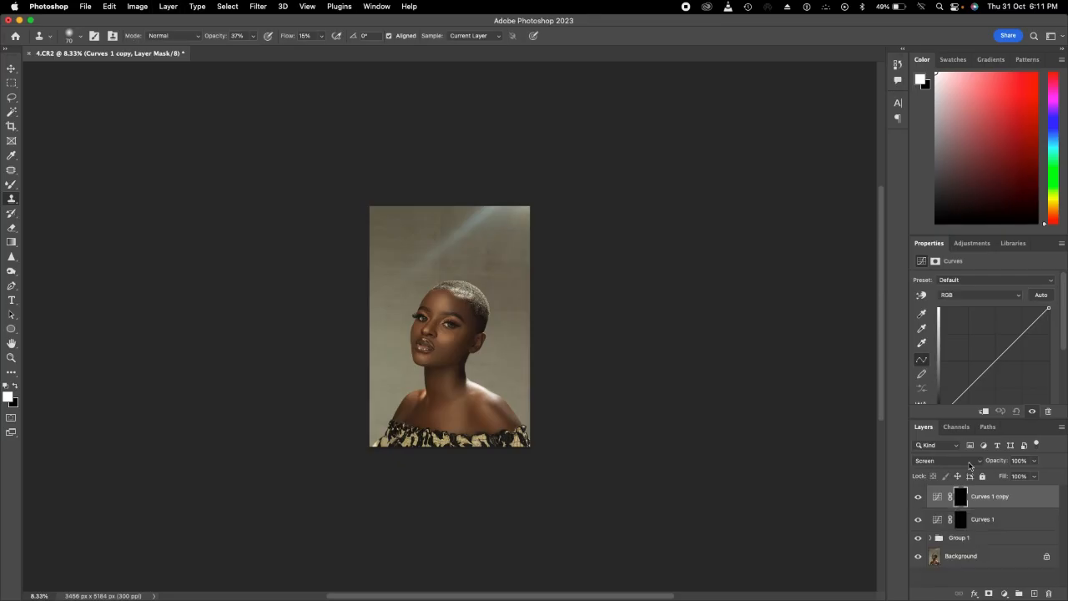
Step: Set the duplicated Curves layer's blend mode to Multiply and invert its mask to white and back to black to preview the darkening
left_click(948, 463)
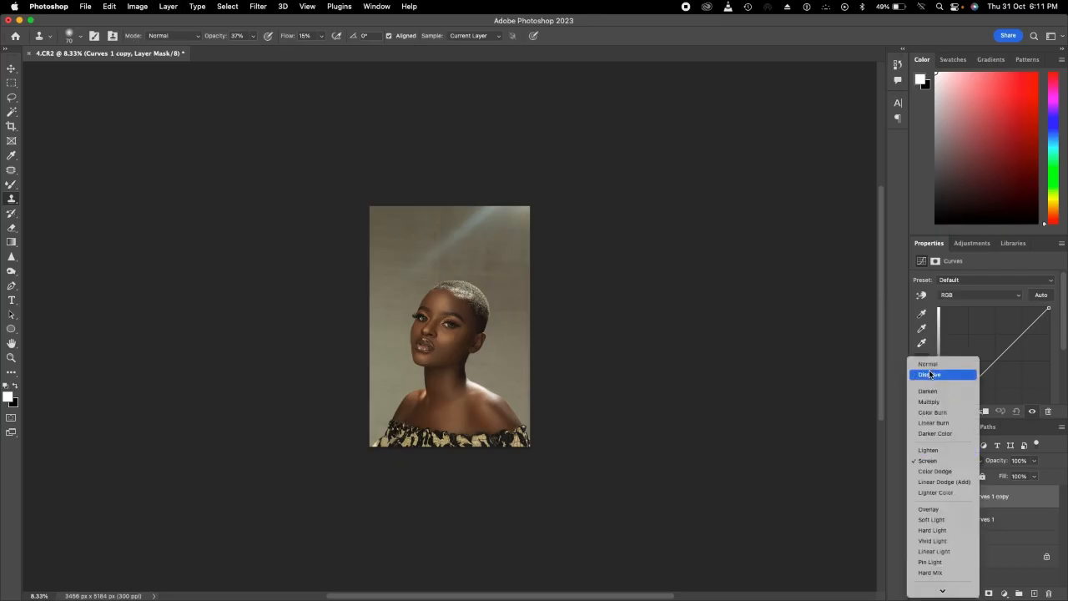
left_click(929, 403)
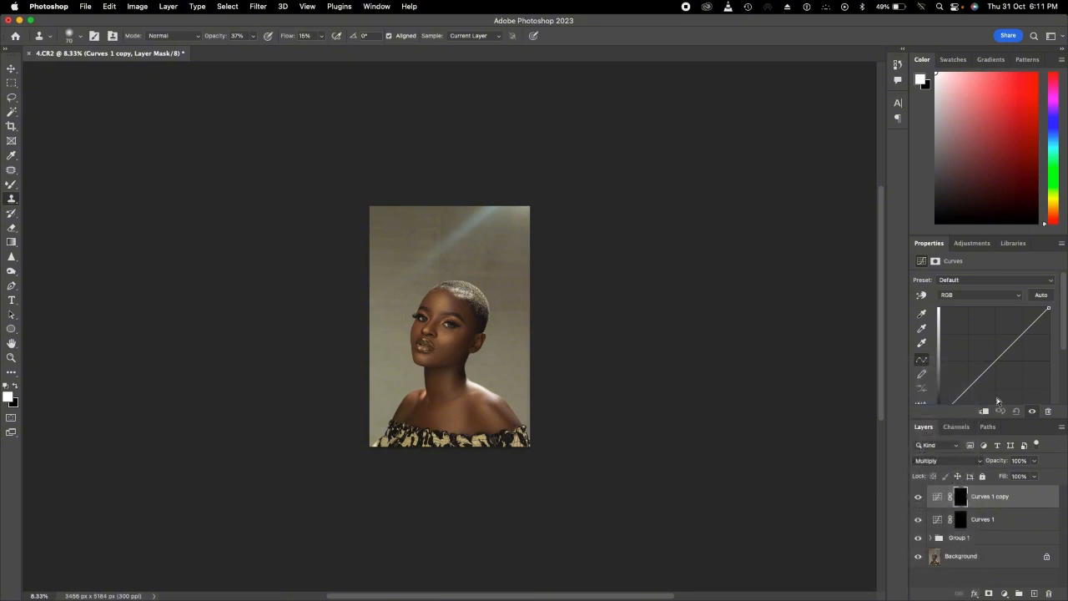
key("super+i")
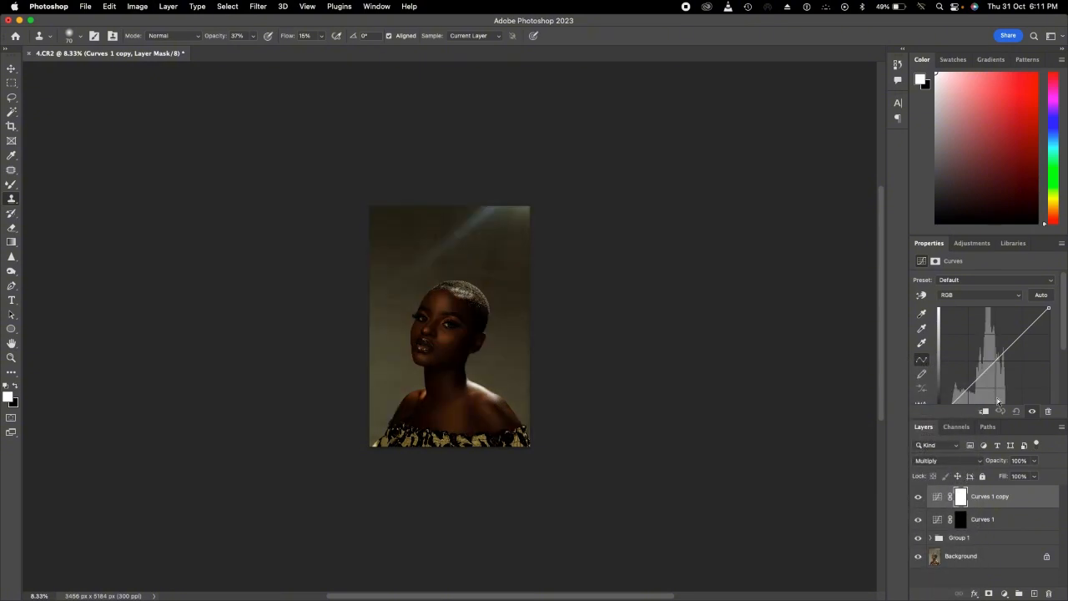
key("super+i")
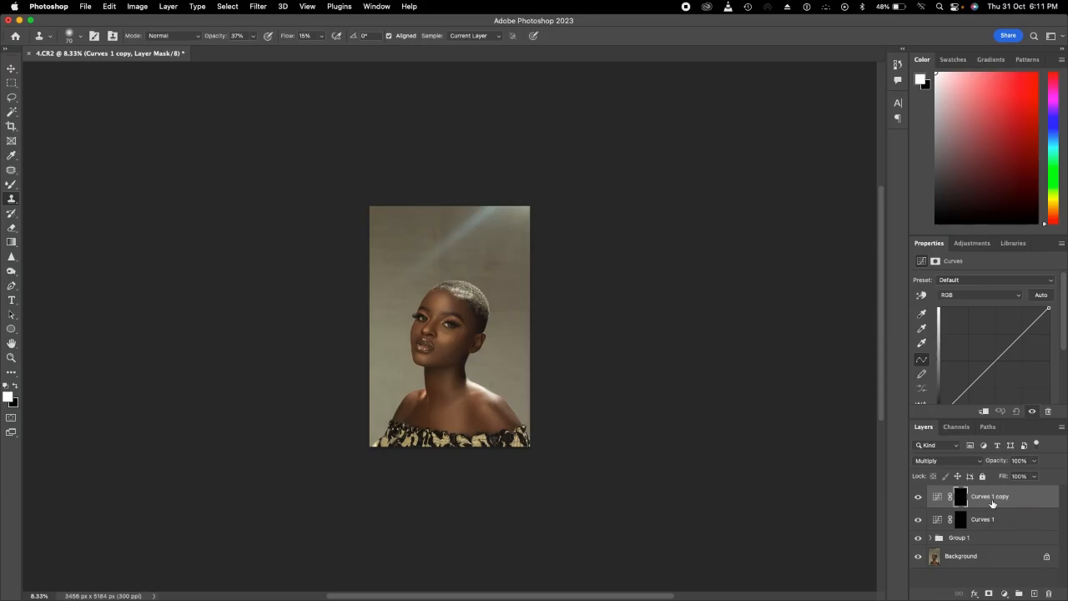
Step: Rename the Multiply Curves layer as Burn and the Screen Curves layer as Dodge
double_click(990, 497)
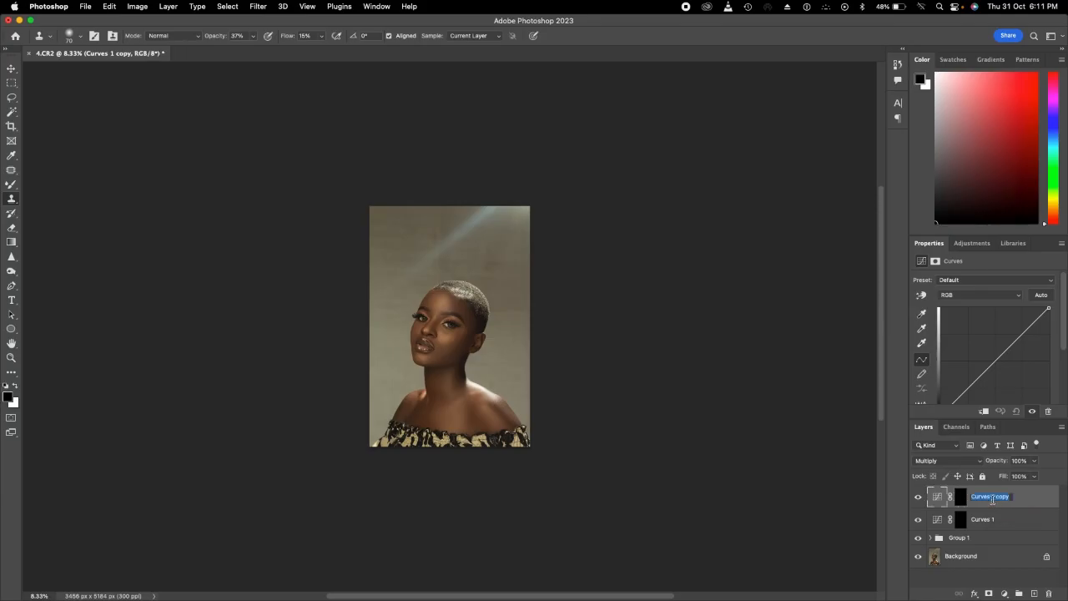
type("Burn")
double_click(989, 520)
type("Dodge")
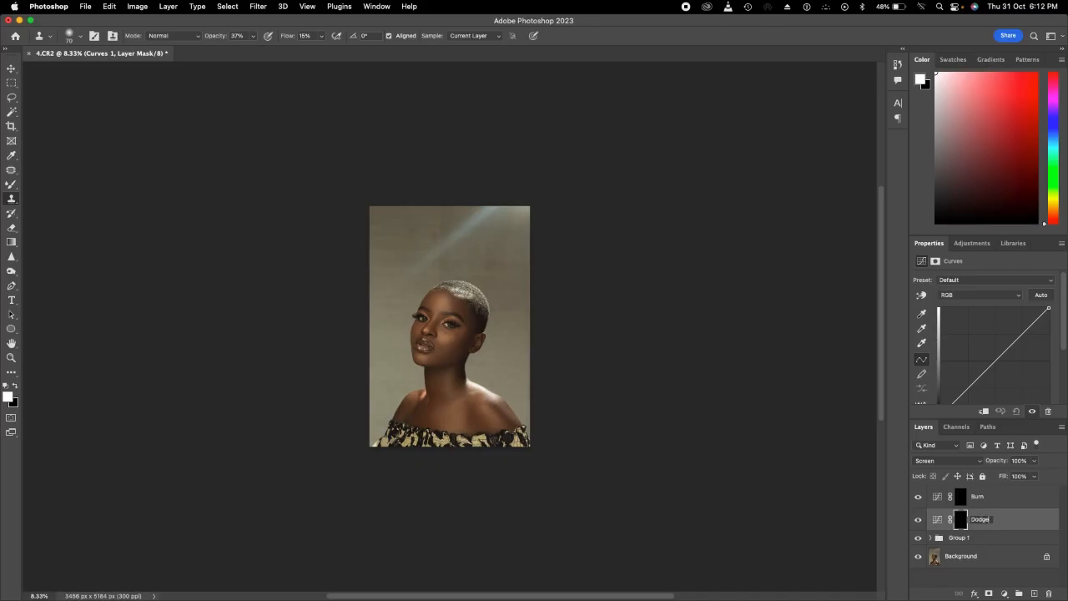
left_click(824, 445)
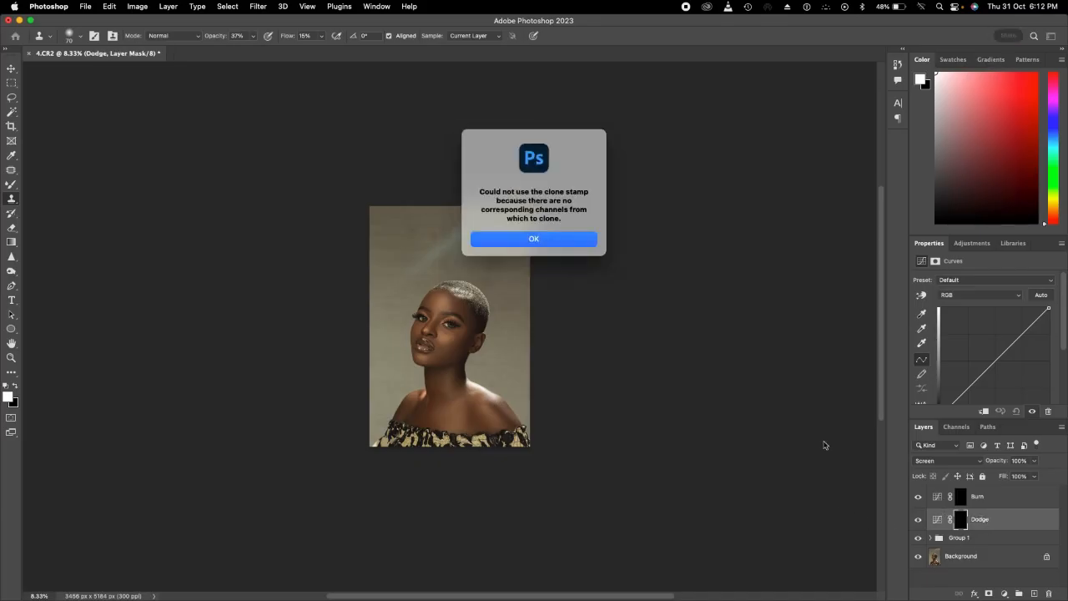
left_click(543, 241)
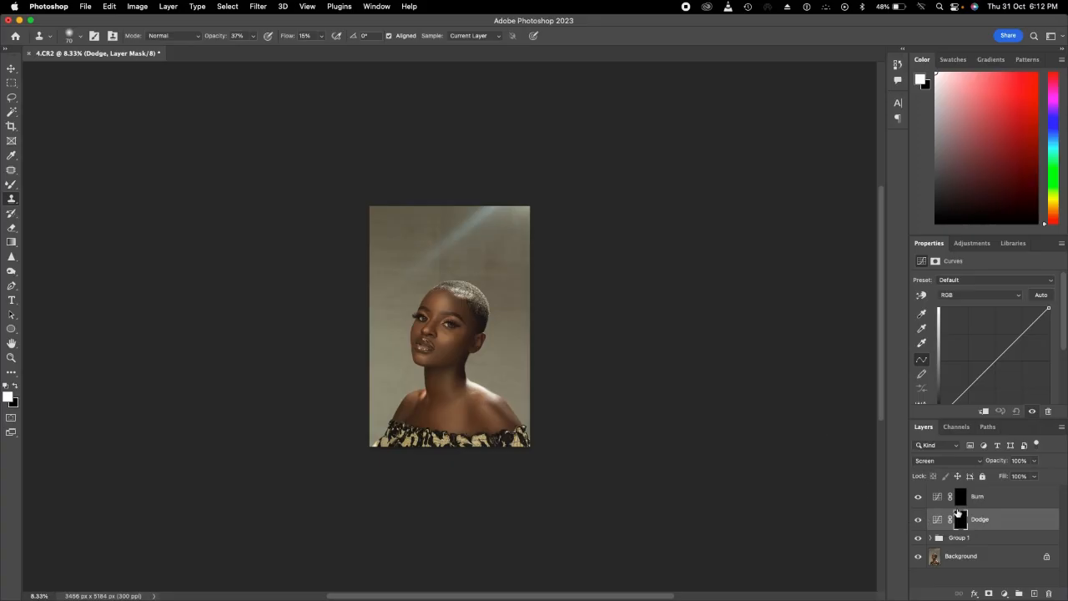
Step: Rename the Screen Curves layer as Highlight and the Multiply Curves layer as Shadow
double_click(980, 519)
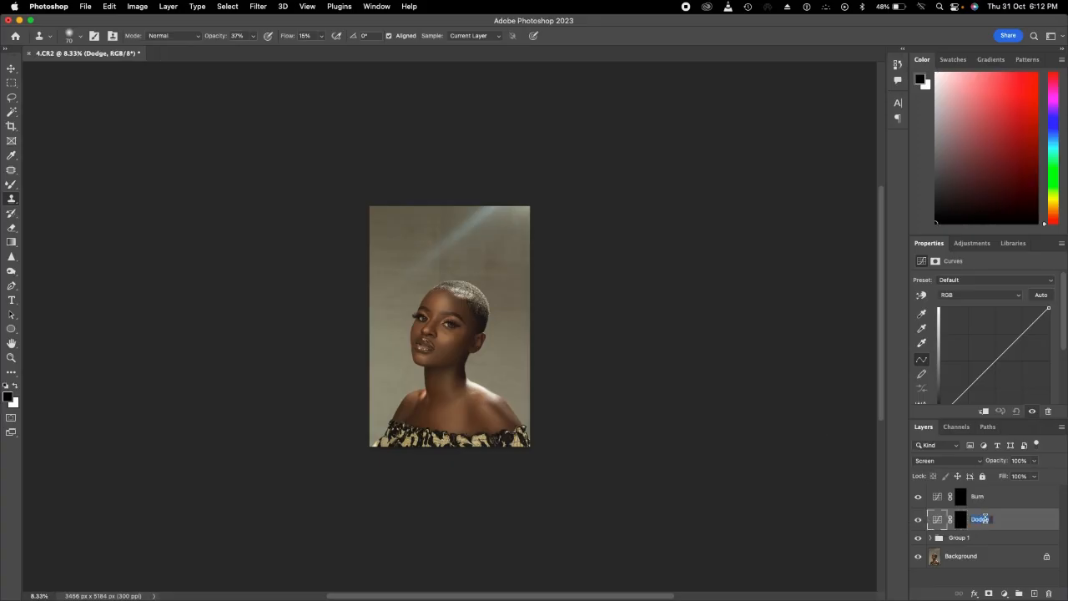
type("Highlight")
key("Return")
double_click(978, 496)
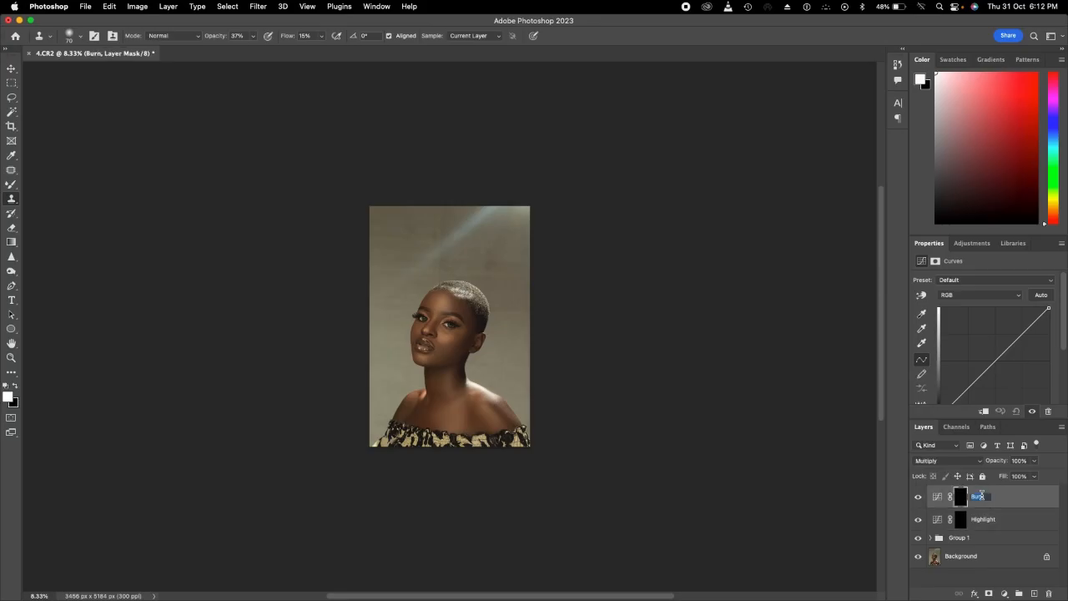
key("BackSpace")
type("Shadow")
key("Return")
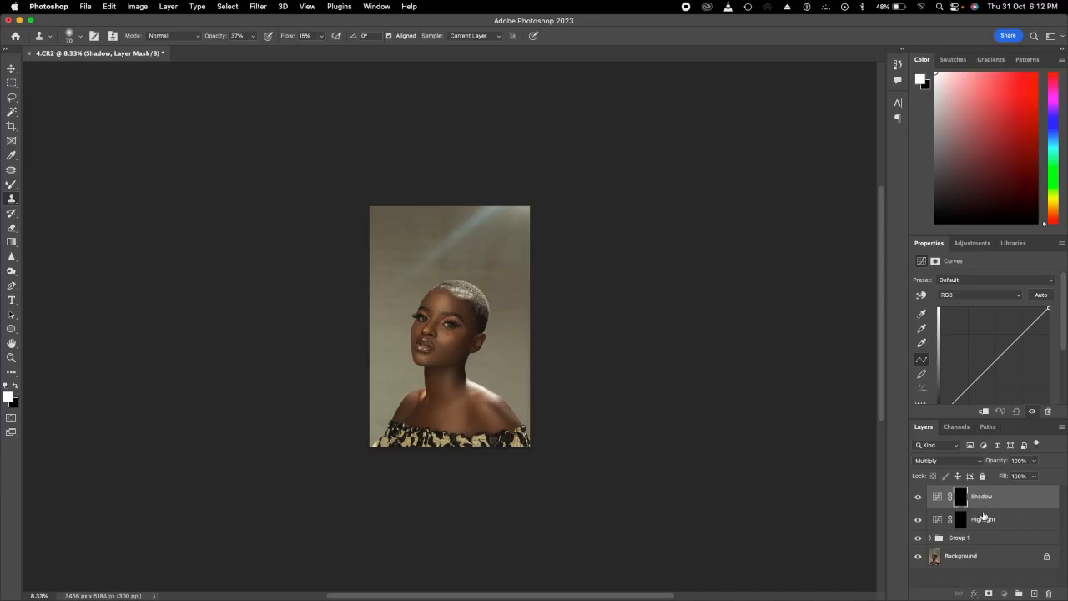
Step: Group the Shadow and Highlight layers together and expand the new group
left_click(981, 518, "shift")
key("super+g")
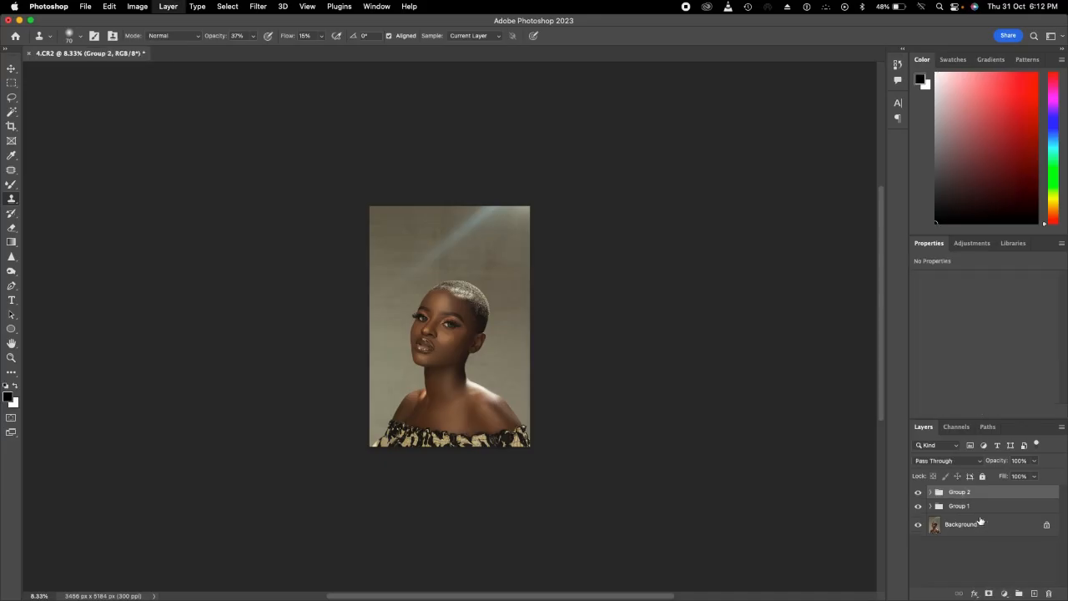
left_click(931, 493)
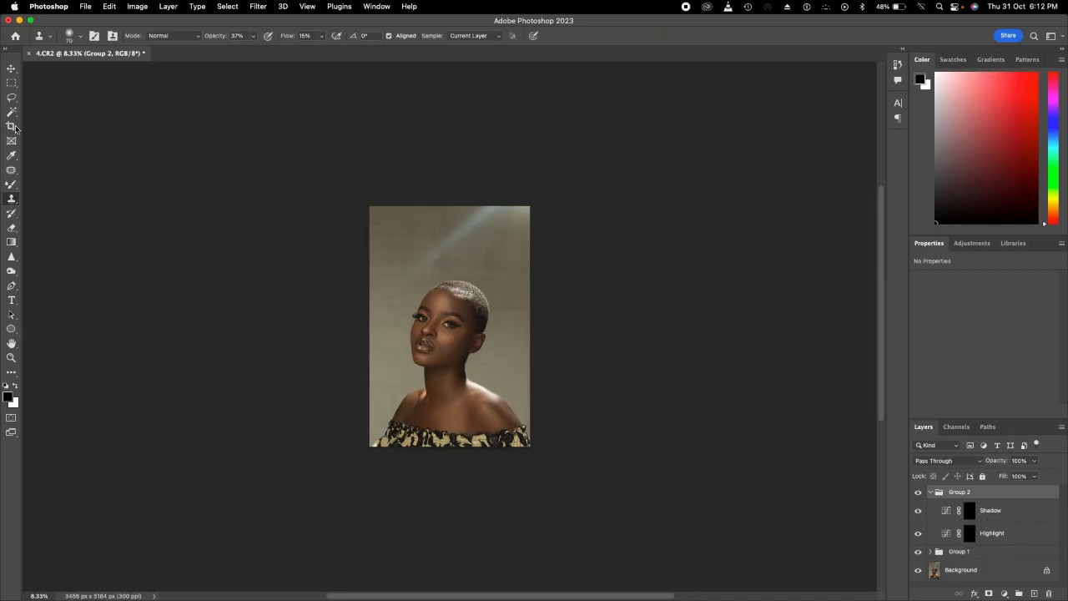
Step: Activate the Brush tool for the Highlight layer mask and set the brush opacity and flow to 6% each
left_click(12, 187)
right_click(12, 189)
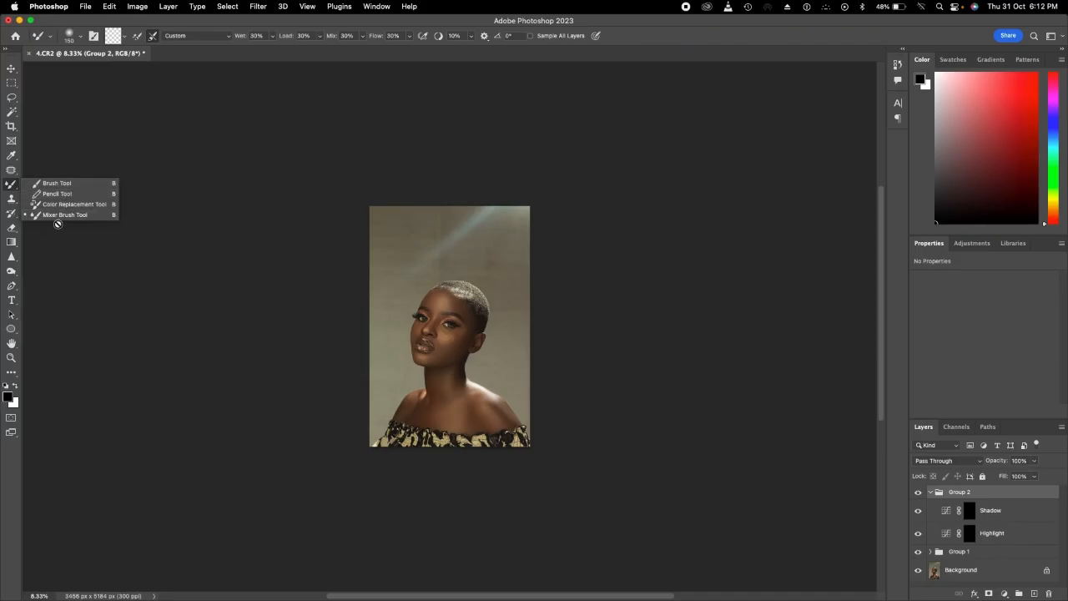
left_click(60, 183)
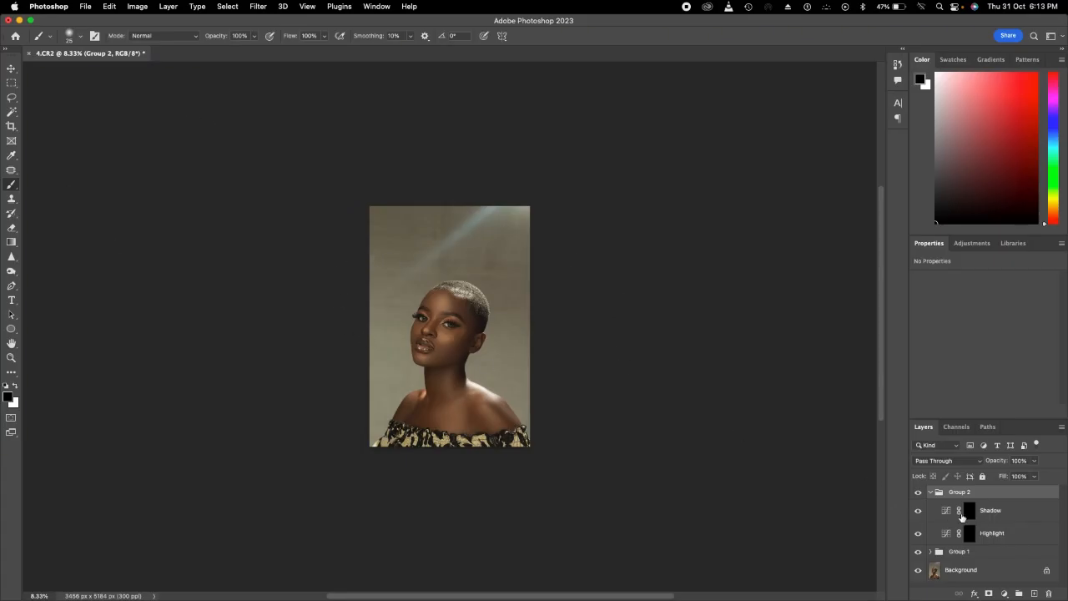
left_click(982, 529)
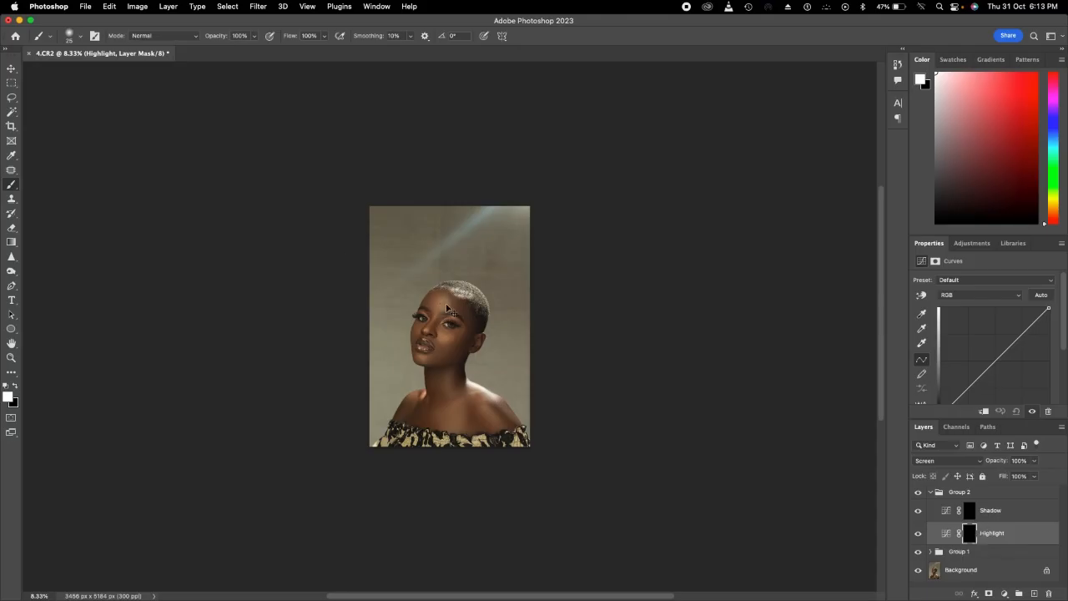
key("super+equal")
key("super+equal")
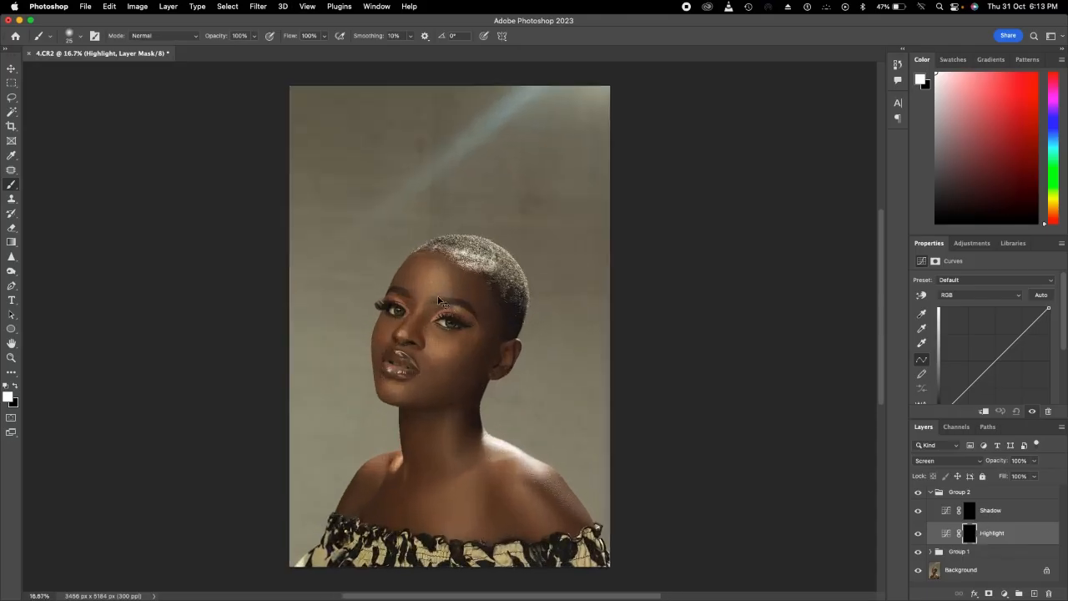
key("super+equal")
left_click(253, 36)
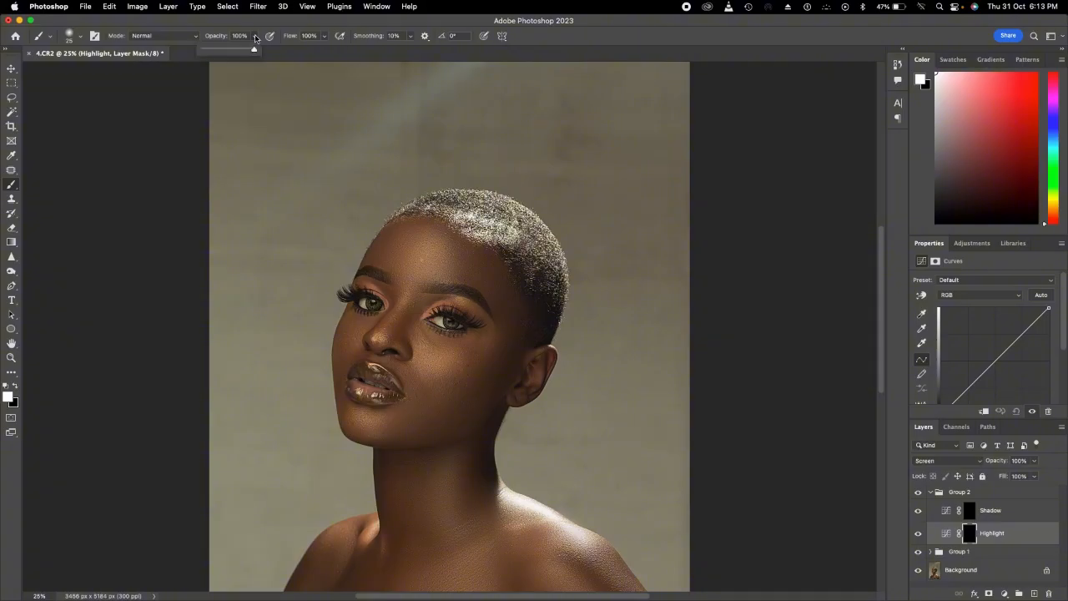
left_click_drag(254, 50, 207, 53)
left_click(323, 36)
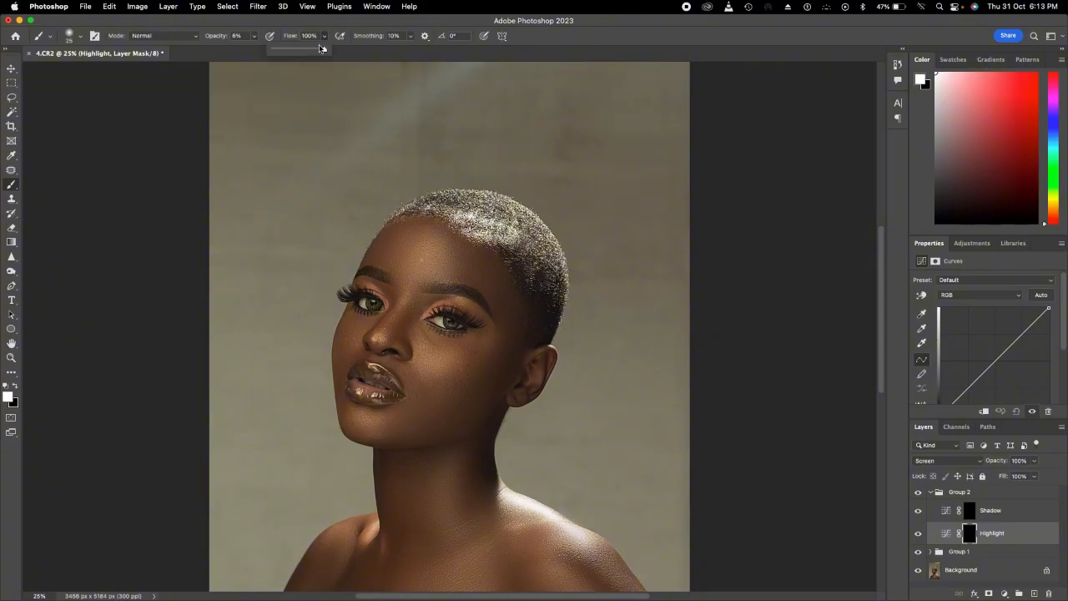
left_click_drag(326, 50, 276, 51)
Step: Add a Black & White adjustment layer above Highlight with Reds at -70 and Yellows at 2
left_click(1004, 593)
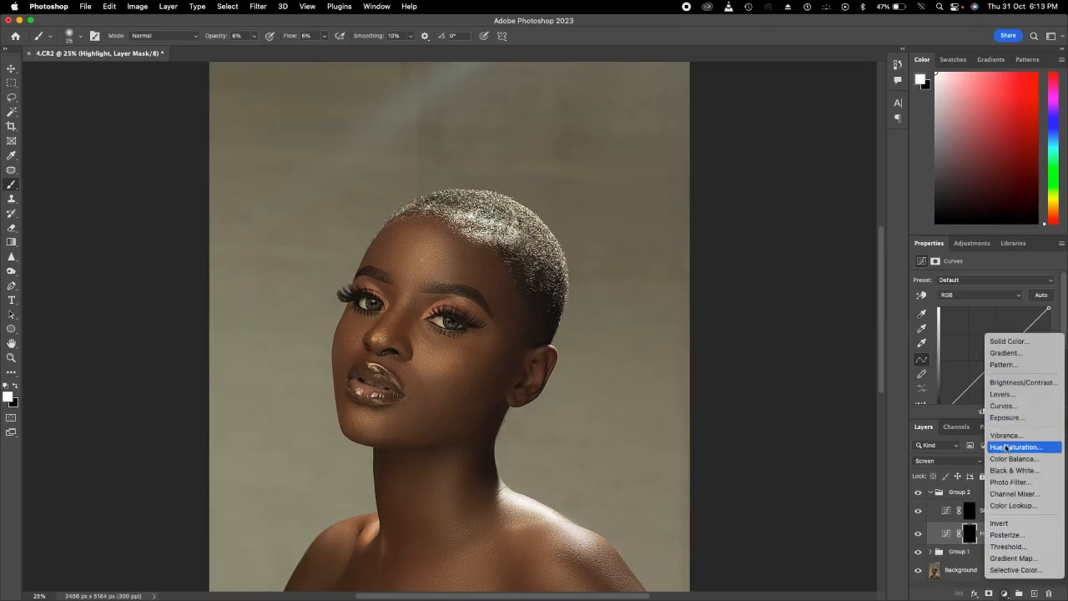
left_click(1008, 472)
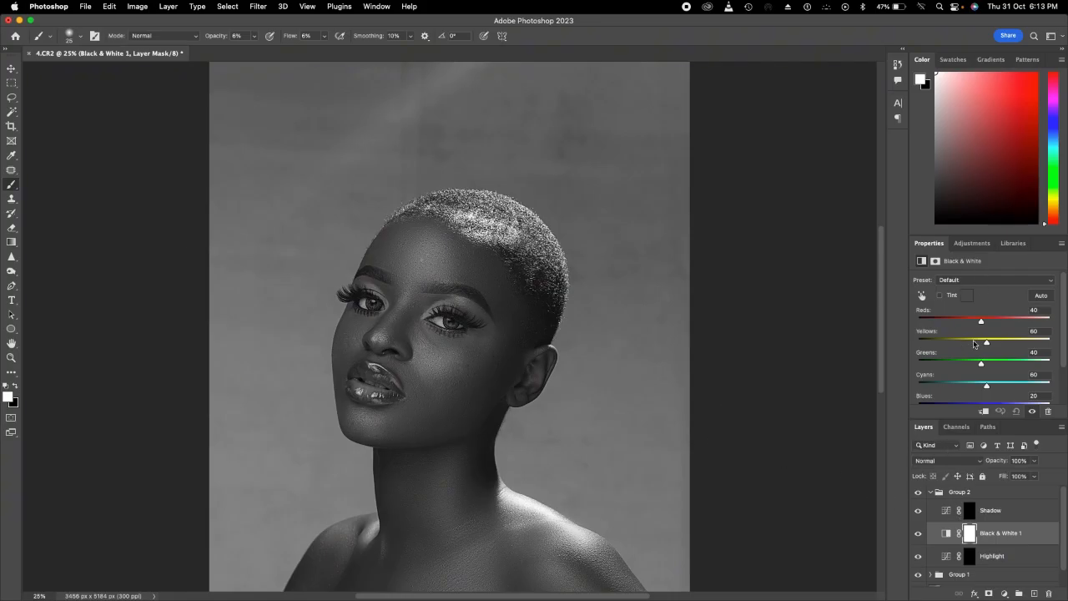
left_click_drag(986, 342, 944, 344)
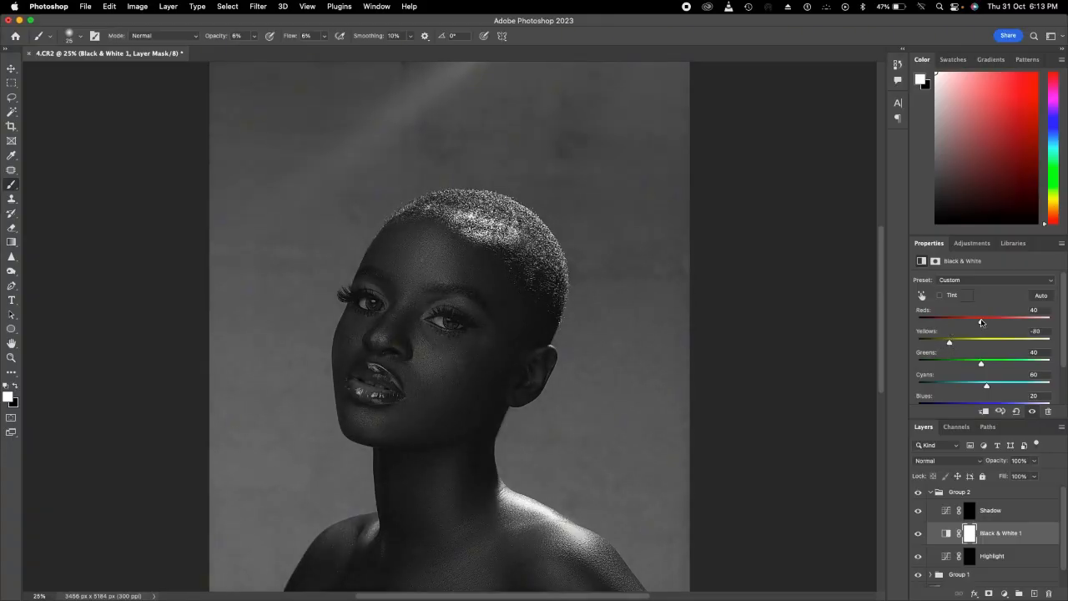
mouse_move(981, 322)
left_mouse_down()
mouse_move(960, 323)
mouse_move(978, 343)
left_mouse_up()
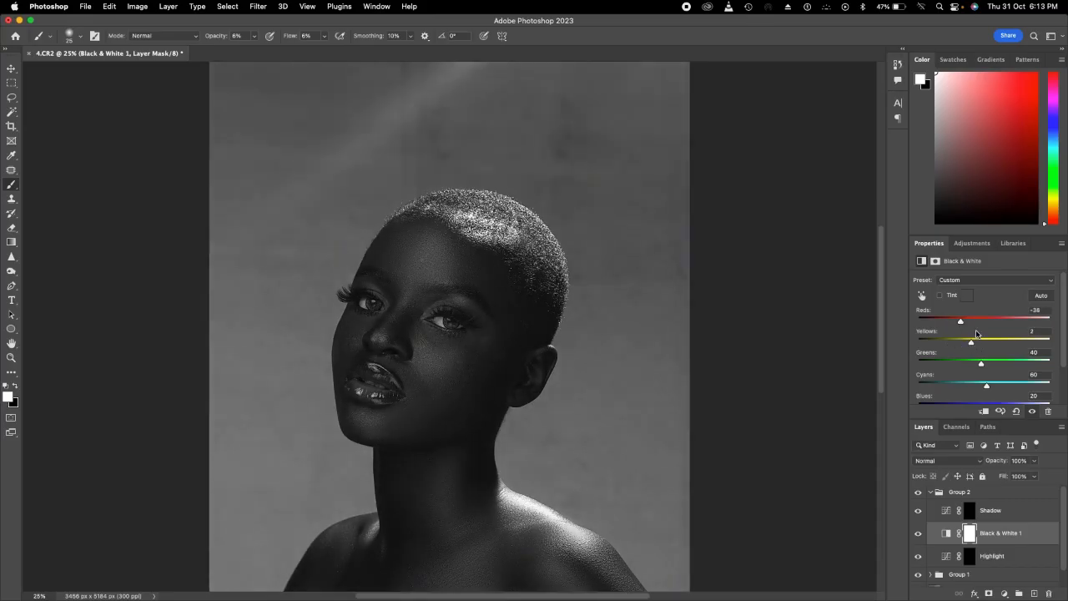
left_click_drag(956, 323, 951, 323)
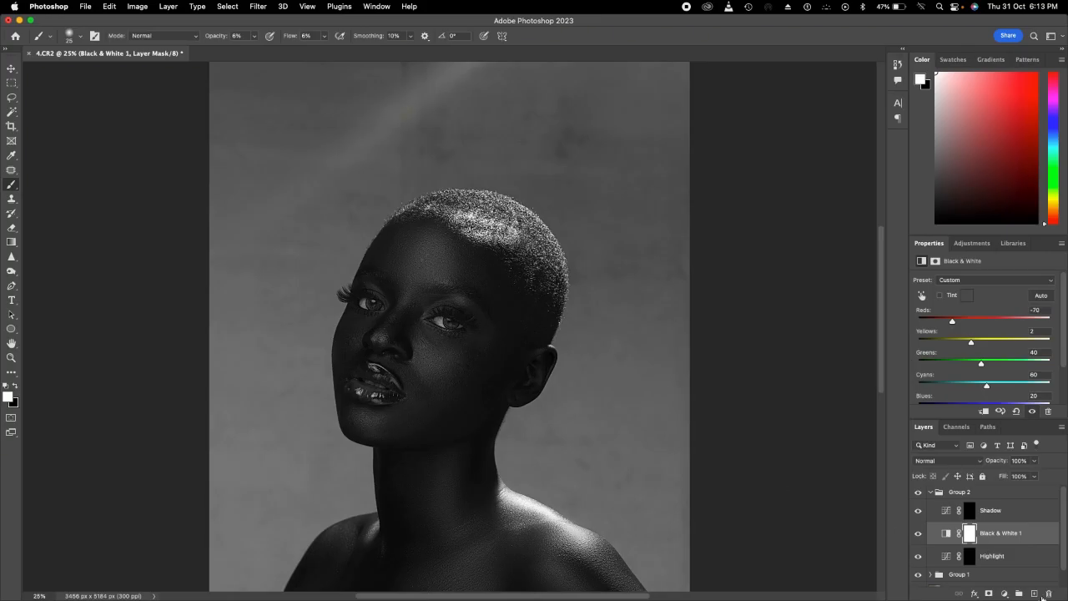
Step: Paint white on the Highlight mask to brighten the face's lit areas, adjusting the brush size to 175 px
left_click(968, 557)
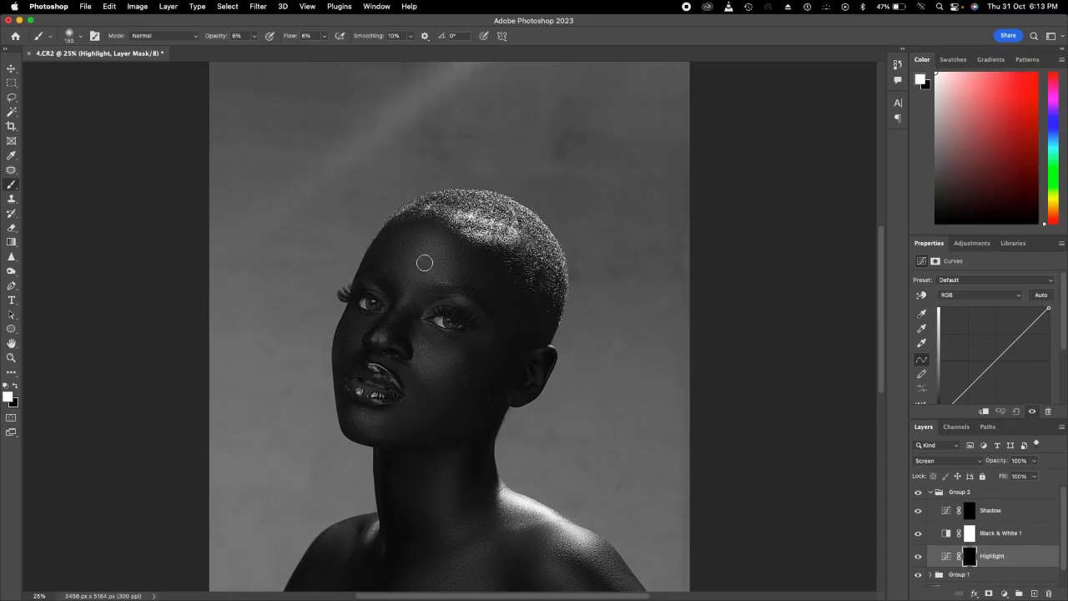
key("bracketright")
key("bracketleft")
key("bracketleft")
key("bracketleft")
Step: Compare the portrait in color with the Highlight layer hidden and shown, then restore the Black & White 1 view
left_click(918, 556)
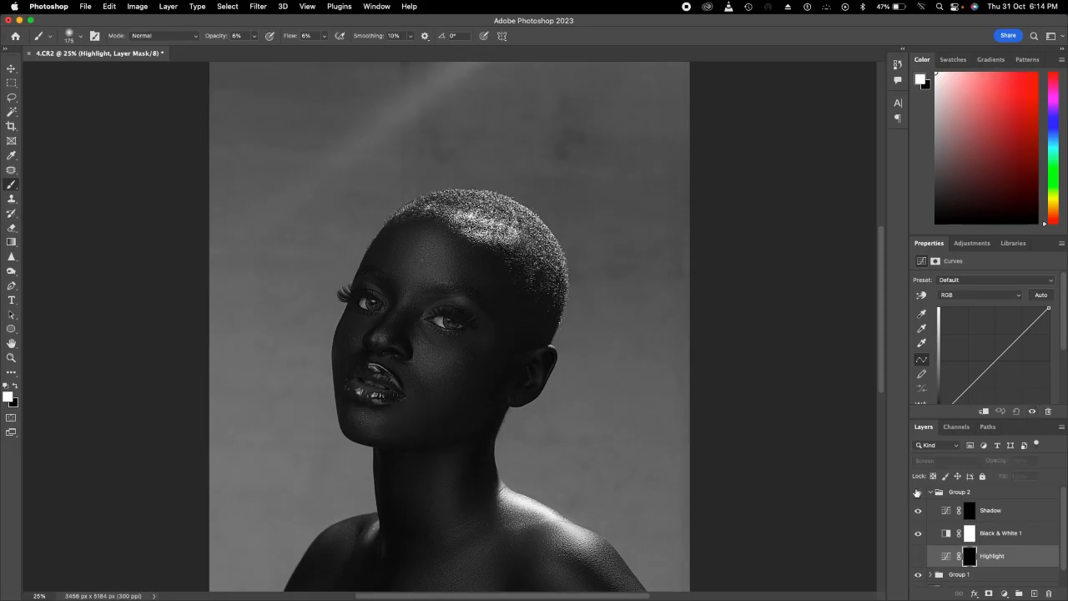
left_click(917, 493)
left_click(921, 556)
left_click(918, 535)
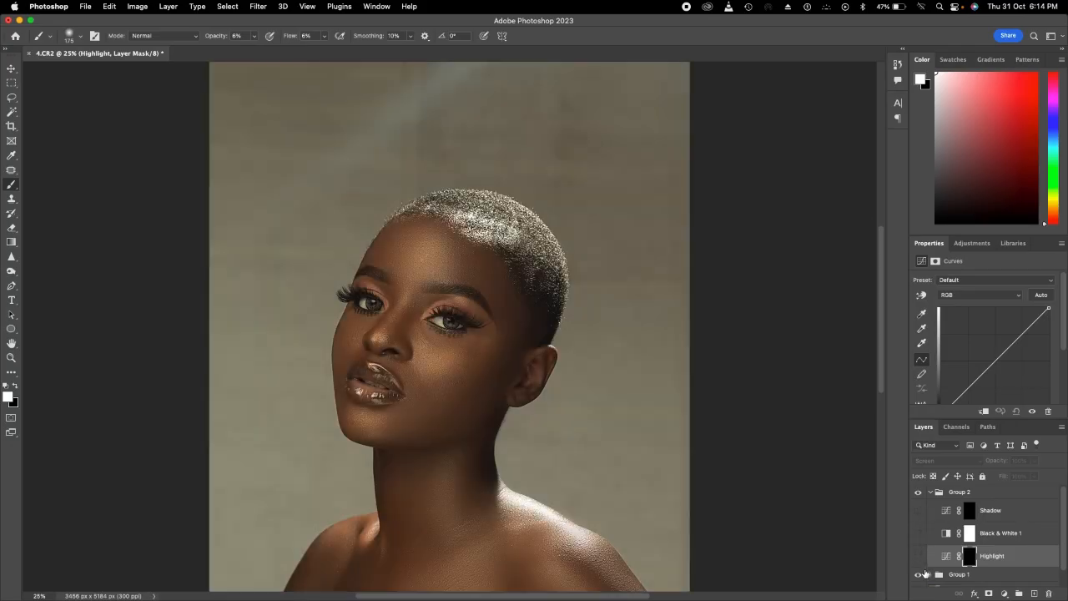
left_click(919, 559)
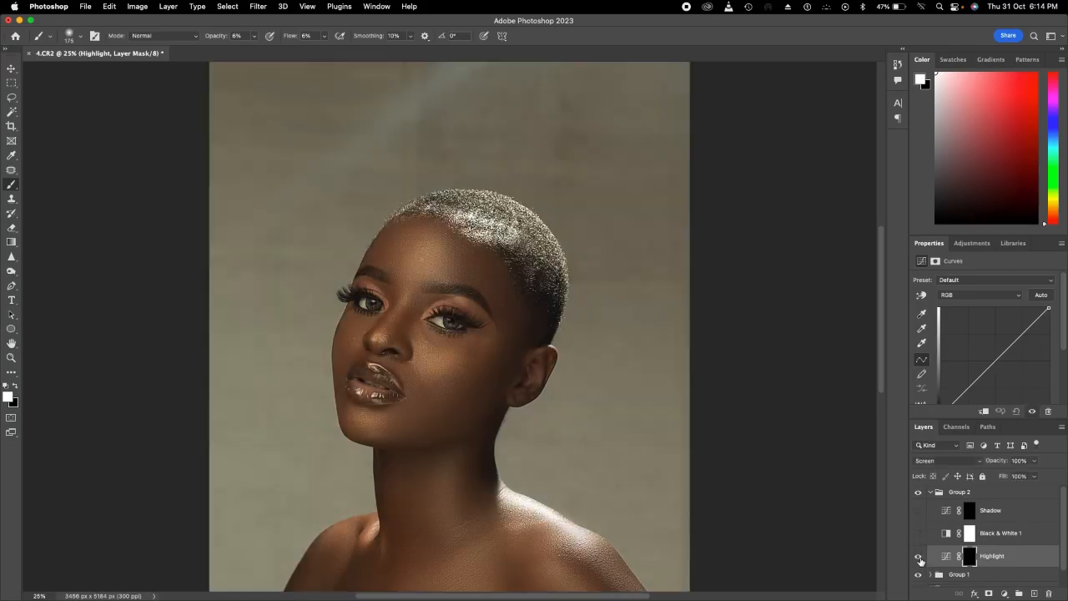
left_click(918, 556)
left_click(918, 557)
left_click(919, 557)
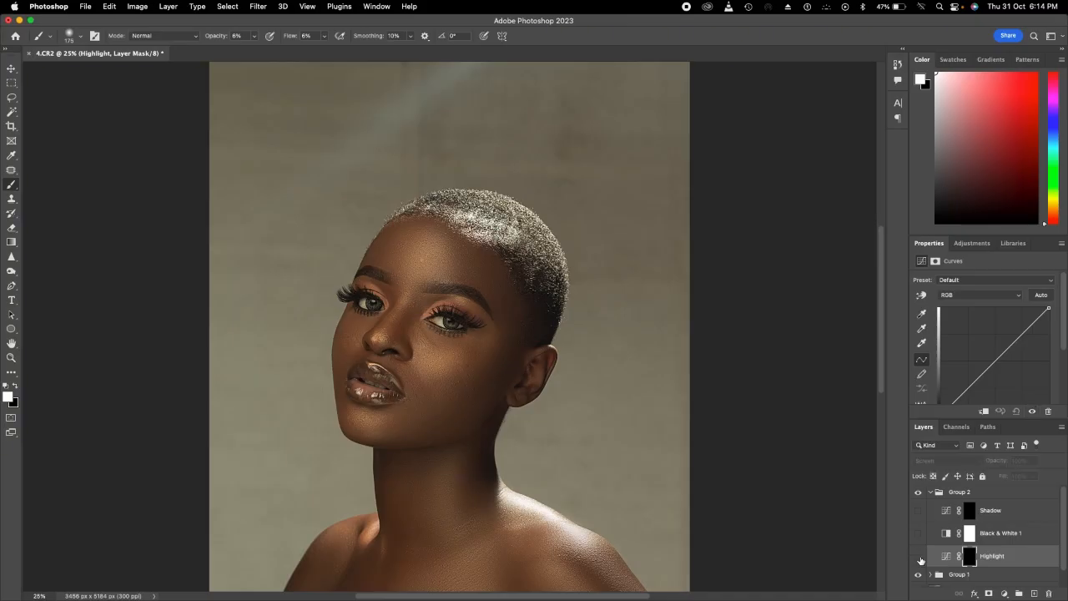
left_click(918, 557)
left_click(919, 533)
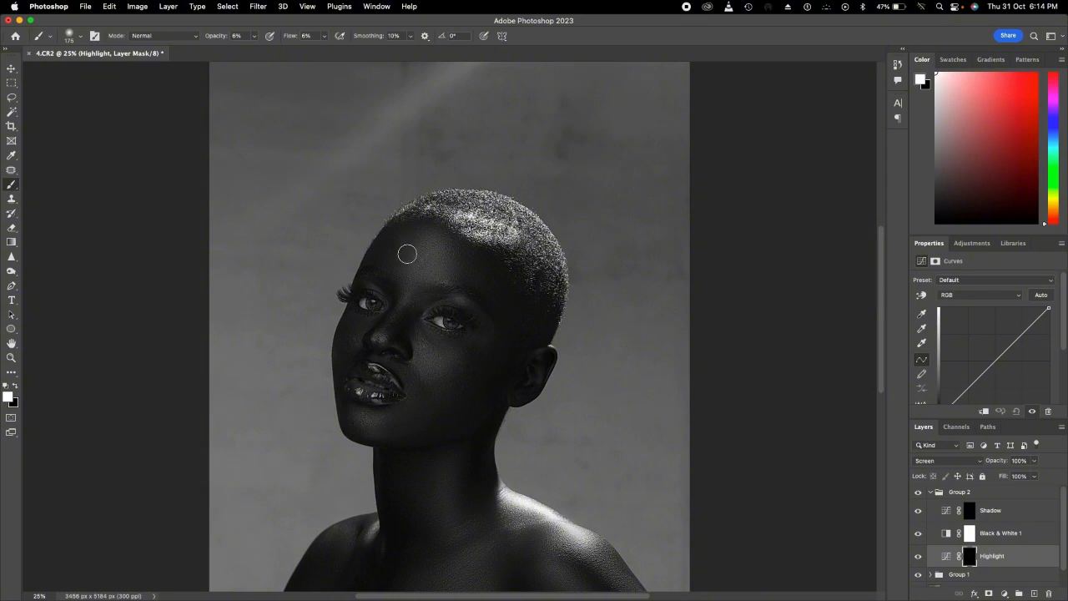
Step: Build up more highlights on the face through the Highlight mask, varying the brush size and finishing at 200 px
key("bracketleft")
key("bracketleft")
key("bracketleft")
key("bracketleft")
key("bracketright")
key("bracketright")
key("bracketright")
key("bracketright")
key("bracketleft")
key("bracketleft")
key("bracketright")
key("bracketright")
key("bracketright")
key("bracketright")
key("bracketleft")
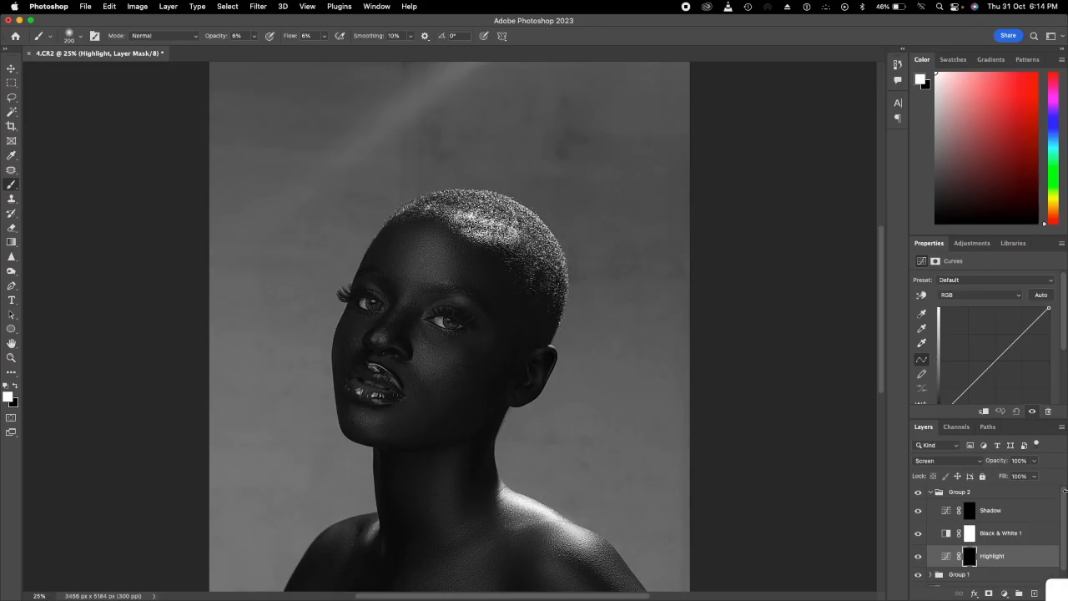
Step: Paint white on the Shadow mask to deepen the face's darker areas around the temple, varying the brush size up and down
left_click(984, 513)
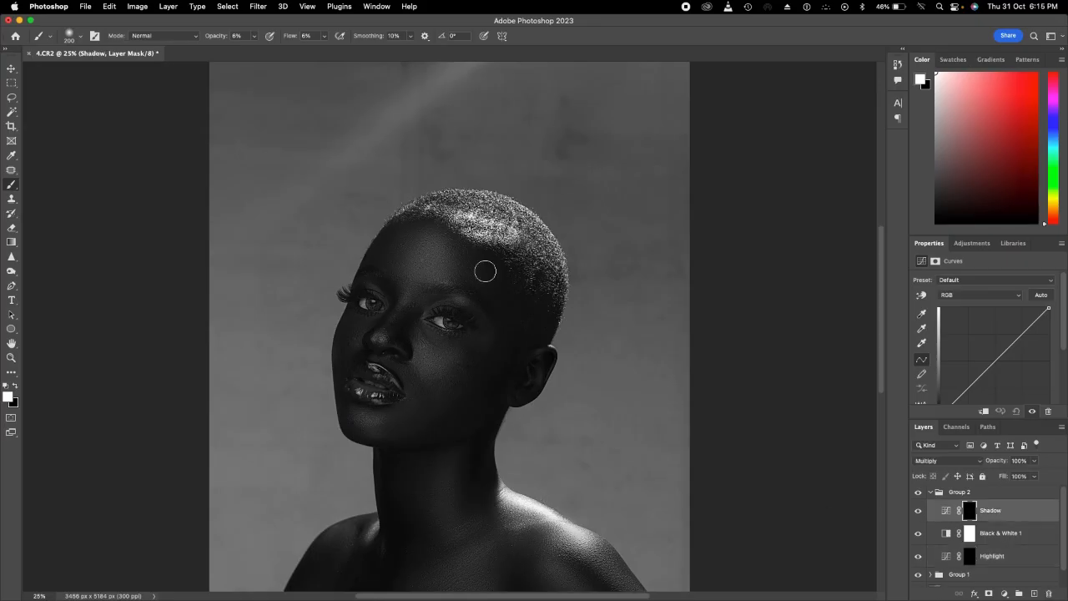
key("bracketright")
key("bracketright")
key("bracketleft")
left_click_drag(918, 534, 918, 555)
key("bracketleft")
key("bracketleft")
key("bracketleft")
key("bracketright")
key("bracketright")
key("bracketright")
key("bracketleft")
key("bracketleft")
Step: Brighten the shoulder on the Highlight mask with a 250 px brush and check the color result with Black & White 1 hidden briefly
left_click(994, 559)
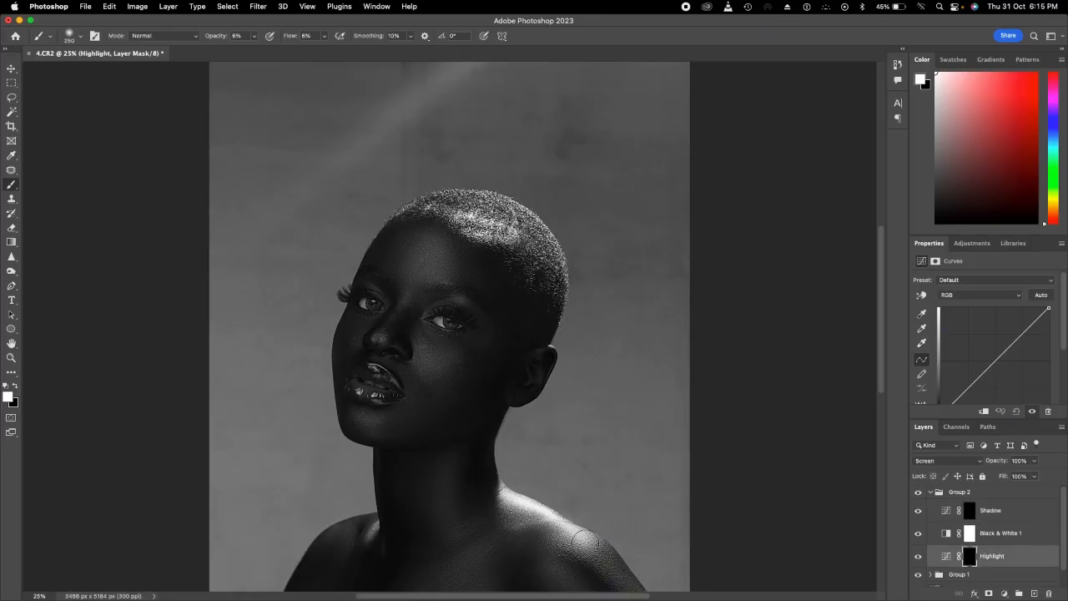
left_click(919, 534)
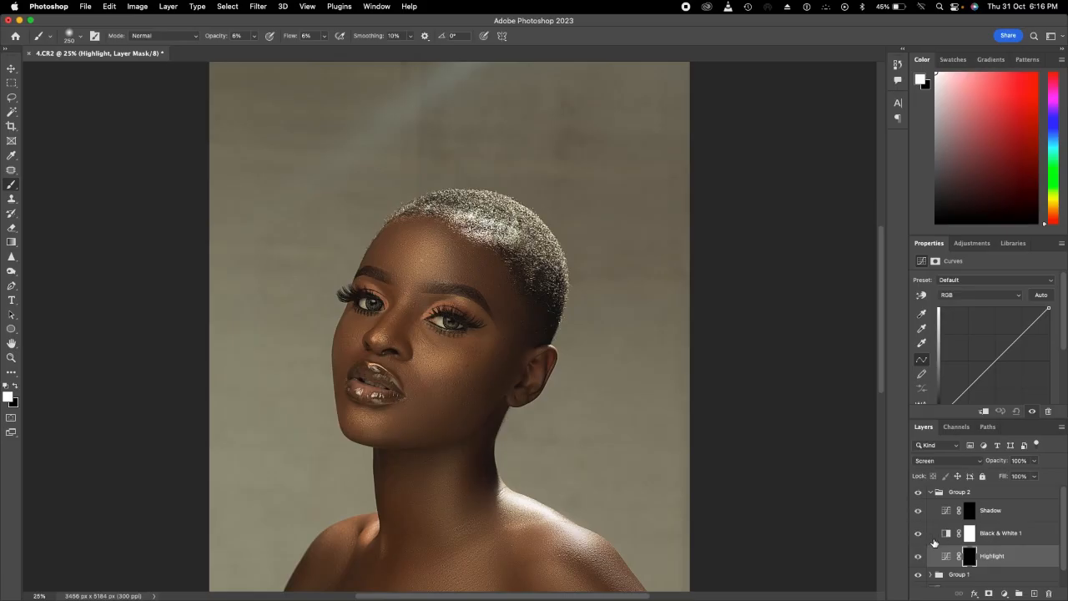
left_click(919, 533)
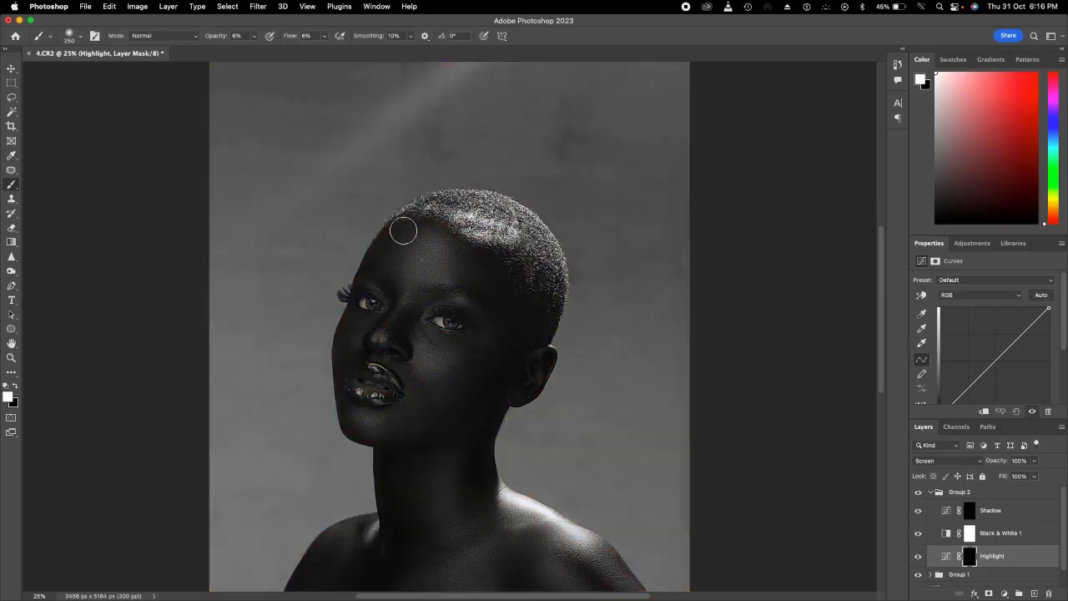
Step: Set the brush to 13% opacity and 10% flow and add highlights on the forehead through the Highlight mask, varying the size between 175 and 250 px
left_click(255, 37)
left_click_drag(256, 51, 259, 52)
left_click(324, 37)
left_click_drag(325, 53, 328, 52)
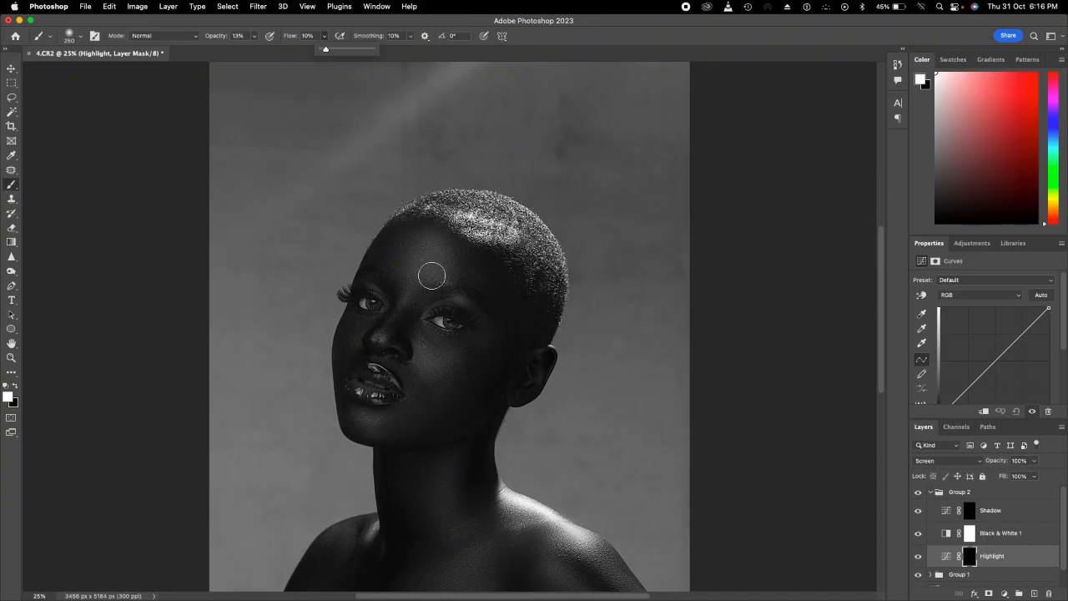
key("bracketleft")
key("bracketleft")
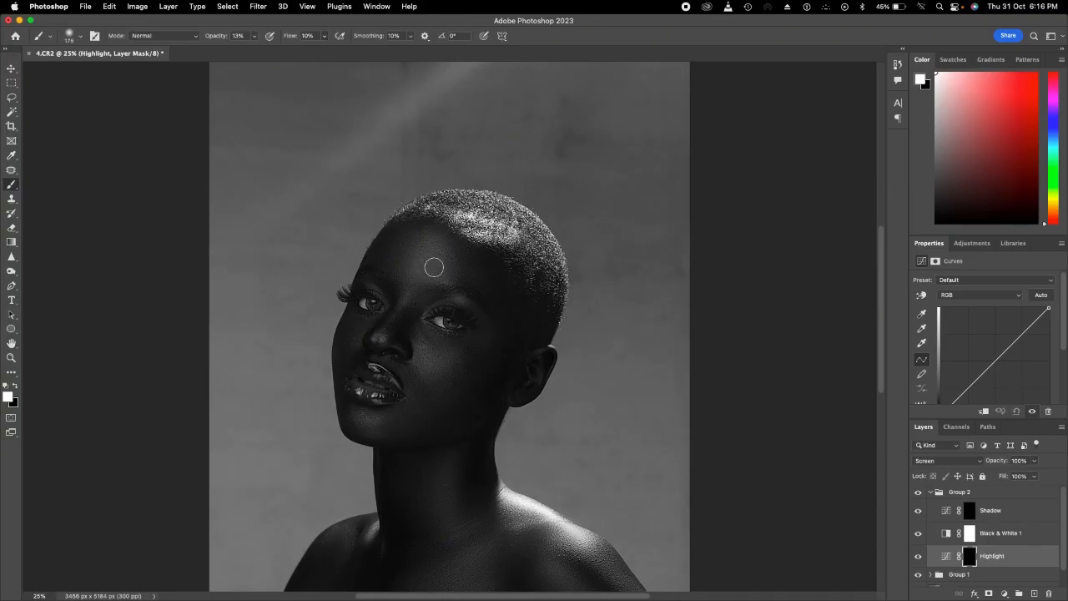
key("bracketright")
key("bracketright")
key("bracketright")
Step: Hide Black & White 1, compare the portrait with Highlight off and on, and touch up around the chin with a 175 px brush
left_click(918, 533)
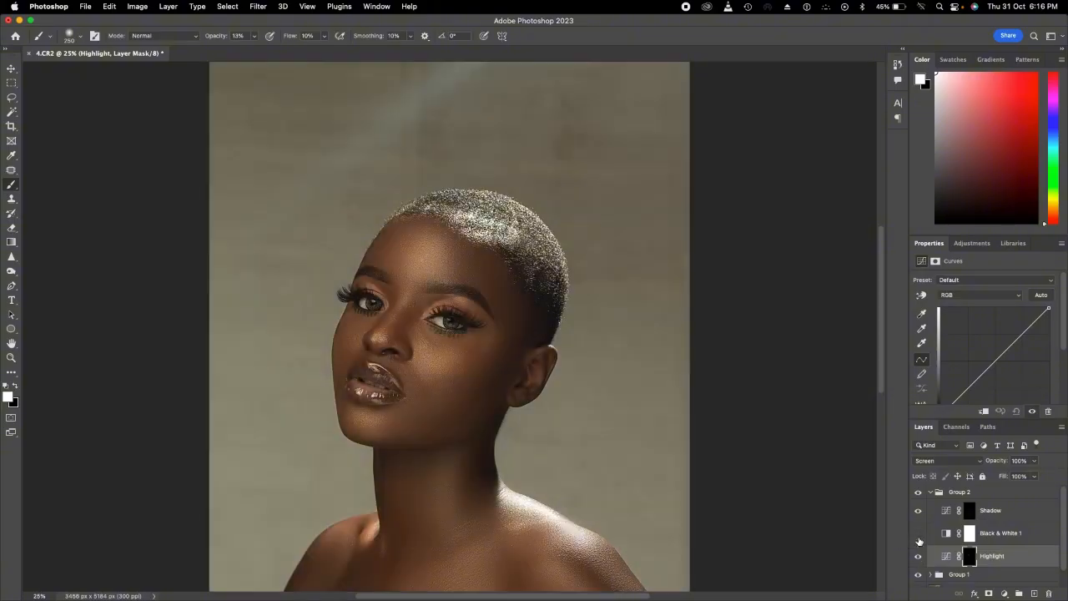
left_click(918, 556)
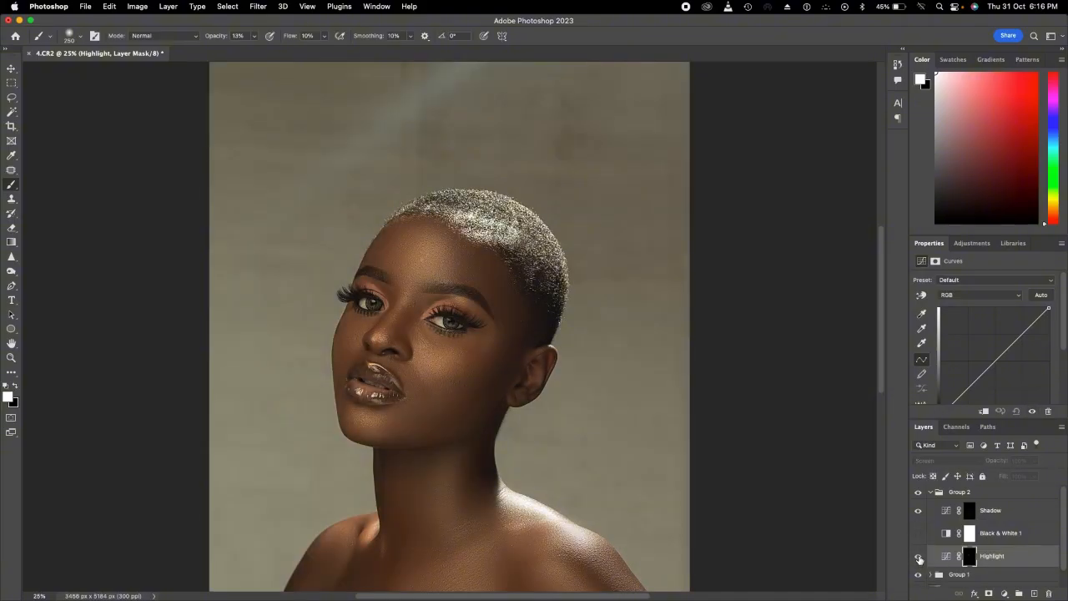
key("bracketleft")
key("bracketleft")
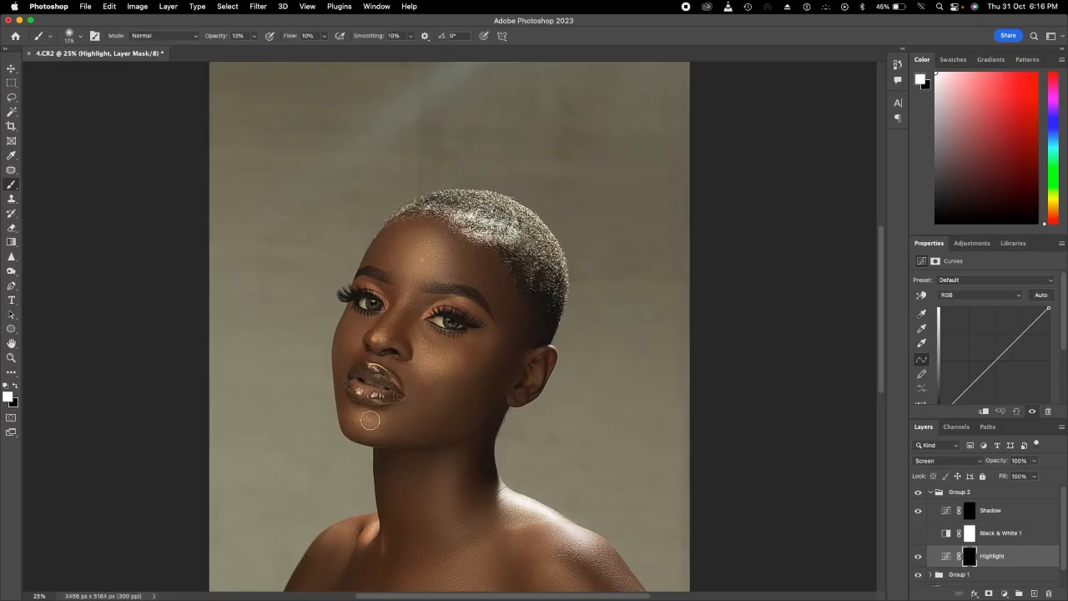
Step: Brighten the tops of both shoulders on the Highlight mask, starting at 250 px and using a smaller brush for the second shoulder
key("bracketright")
scroll(474, 438, "down", 3)
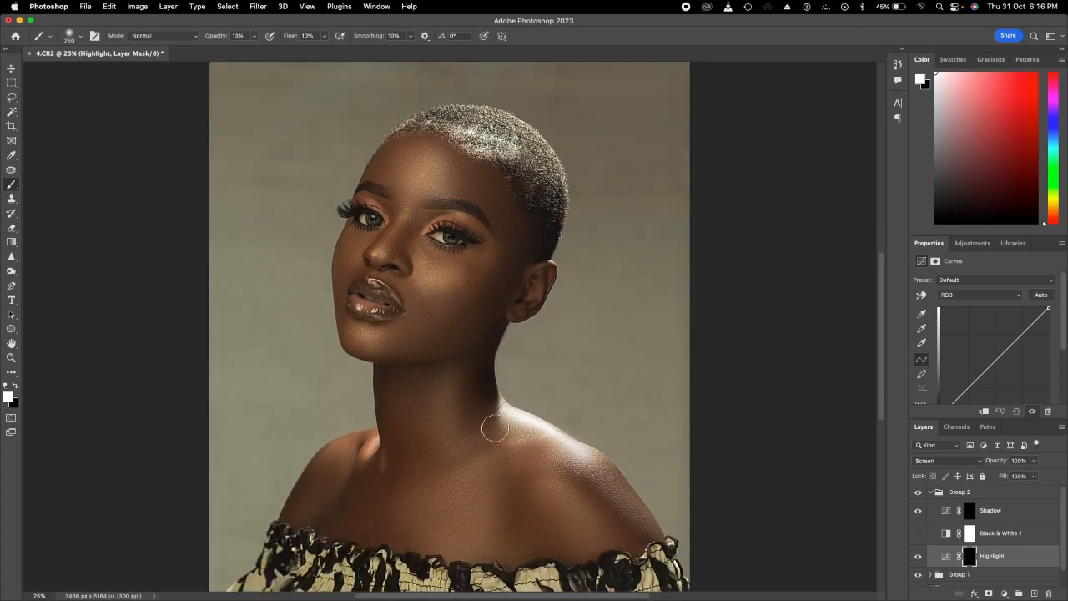
mouse_move(526, 425)
left_mouse_down()
mouse_move(514, 421)
mouse_move(570, 452)
left_mouse_up()
key("bracketleft")
key("bracketleft")
mouse_move(318, 501)
left_mouse_down()
mouse_move(305, 515)
mouse_move(362, 464)
left_mouse_up()
Step: Enlarge the brush to 400 px and make the Shadow layer's mask active
key("bracketright")
key("bracketright")
key("bracketright")
key("bracketright")
key("alt+bracketright")
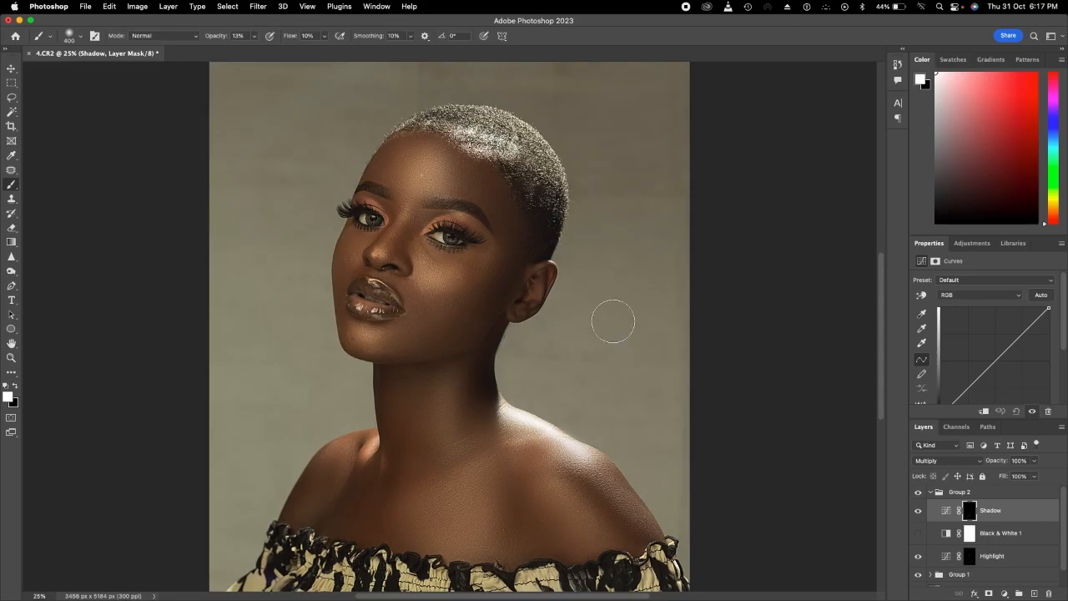
Step: Delete the Black & White 1 adjustment layer together with its mask
left_click(1001, 540)
key("BackSpace")
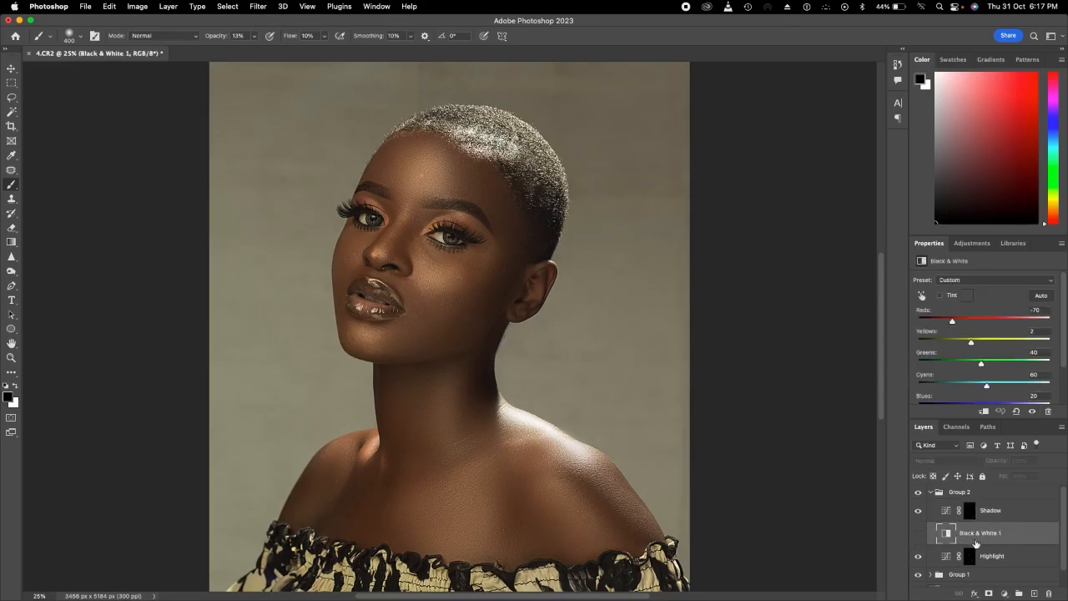
key("BackSpace")
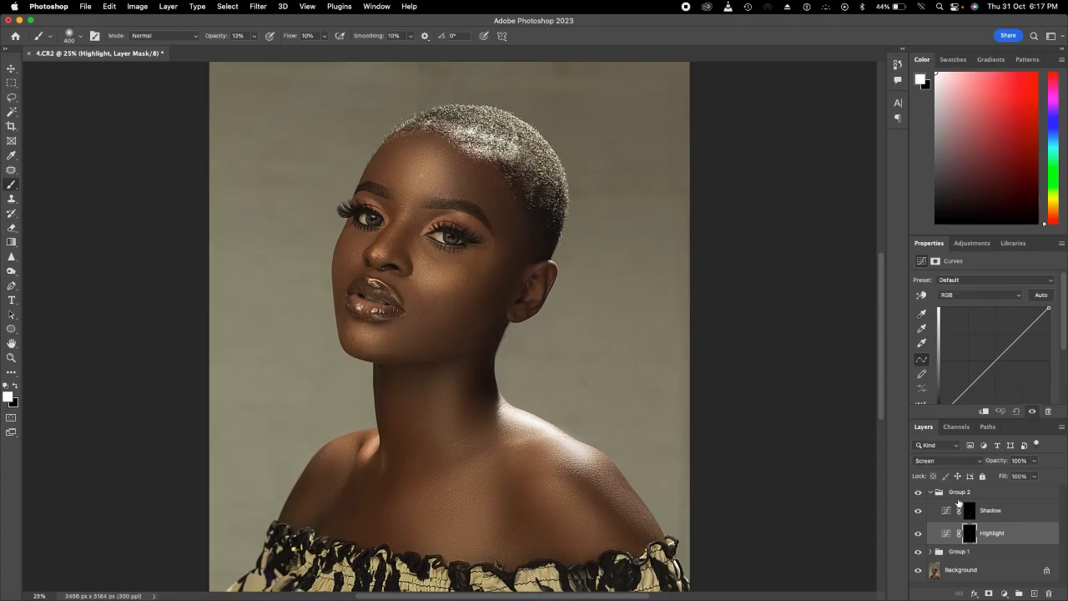
Step: Check the portrait with both groups hidden, show Group 1 again and rename it "FRequency Seperation"
left_click(917, 552)
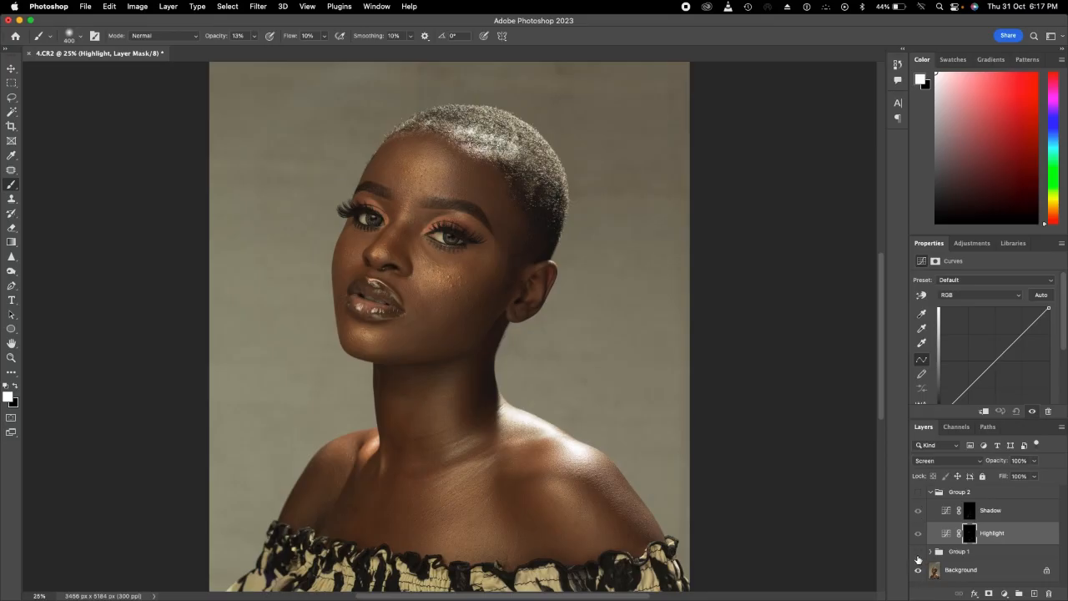
left_click(919, 554)
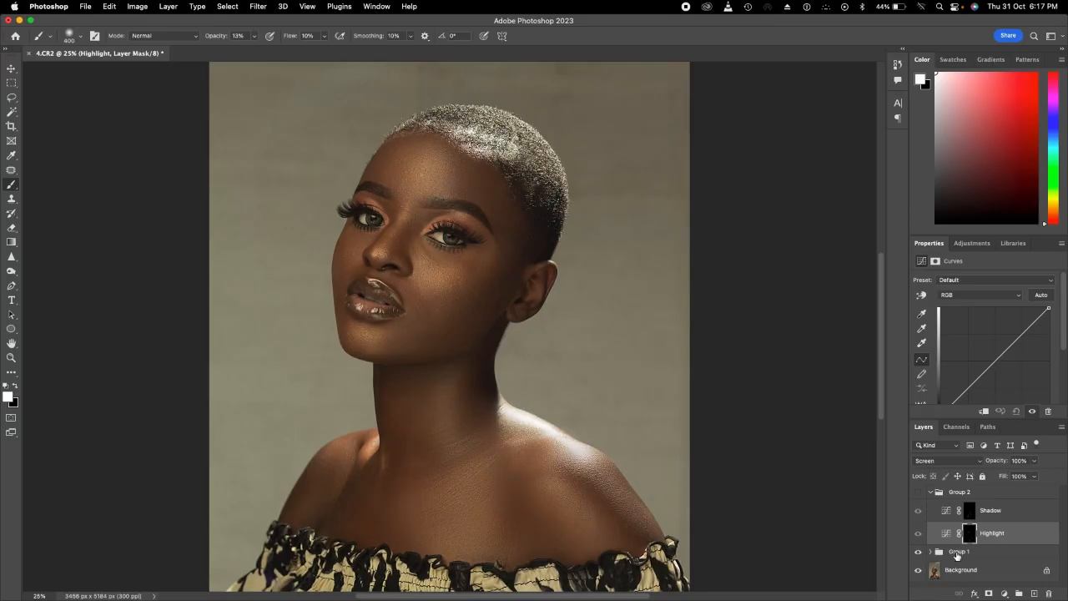
left_click(959, 554)
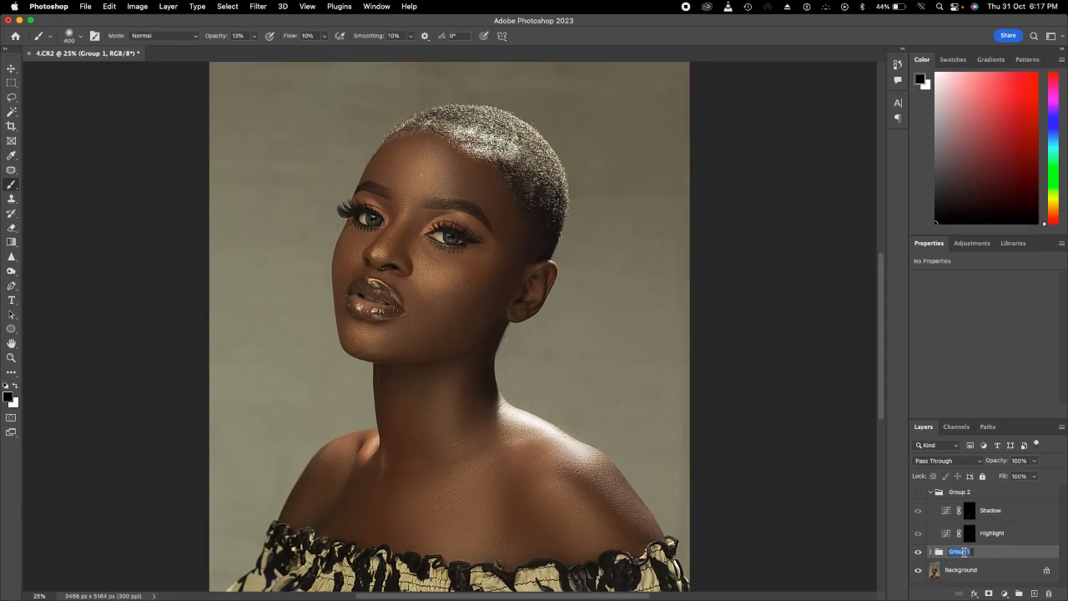
type("Filte")
type("Sepe")
type("ra")
type("tion")
key("Return")
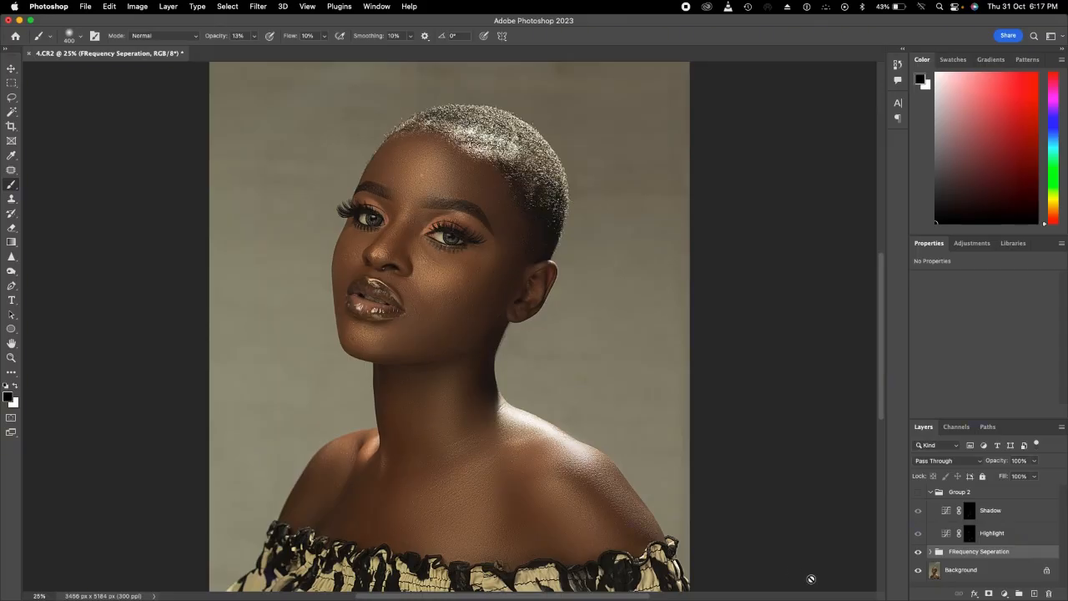
Step: Show Group 2 again and review the whole portrait at 8.33% zoom
left_click(918, 492)
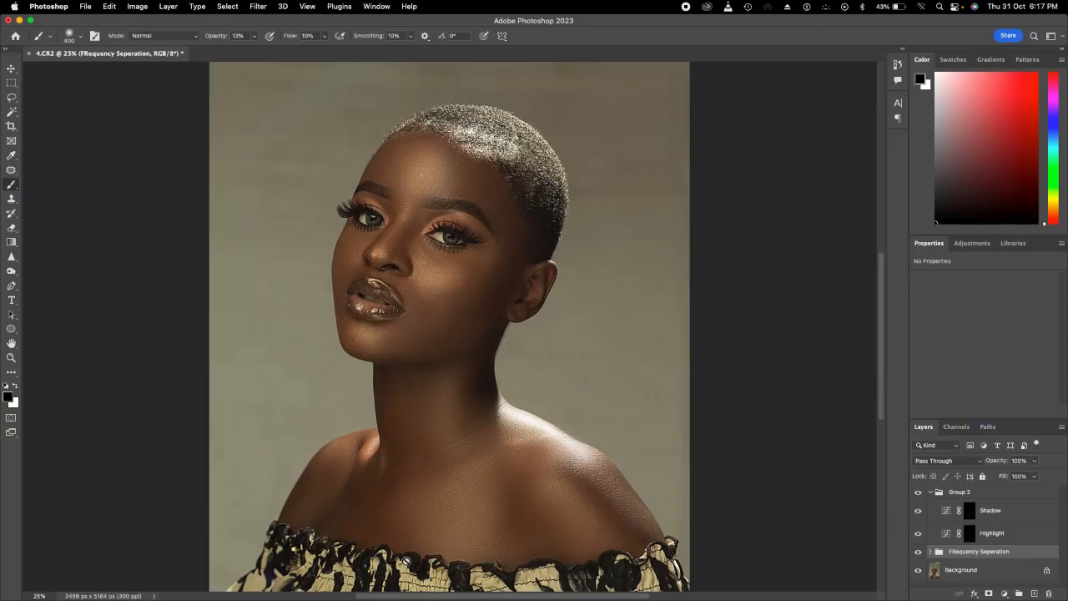
key("super+minus")
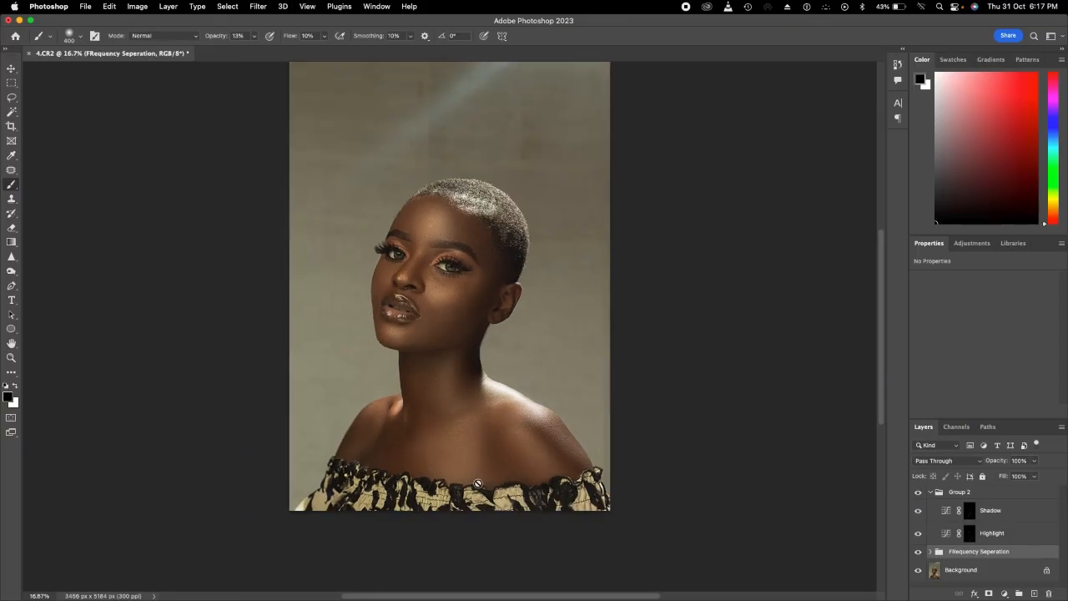
key("super+minus")
key("super+minus")
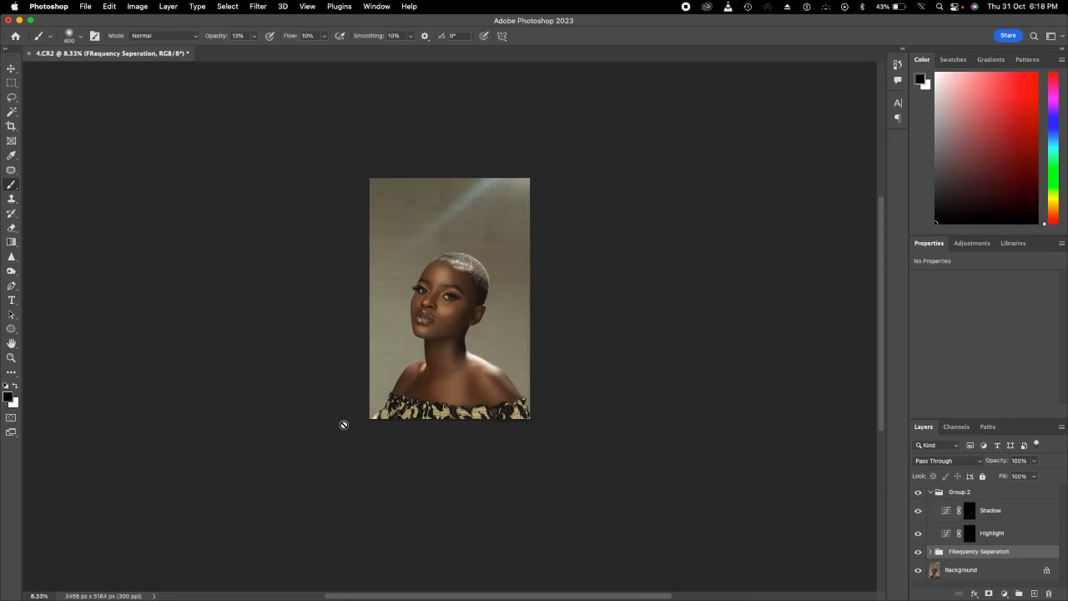
Step: Set up the Sponge tool in Saturate mode and select the Color layer inside the FRequency Seperation group
left_click(12, 272)
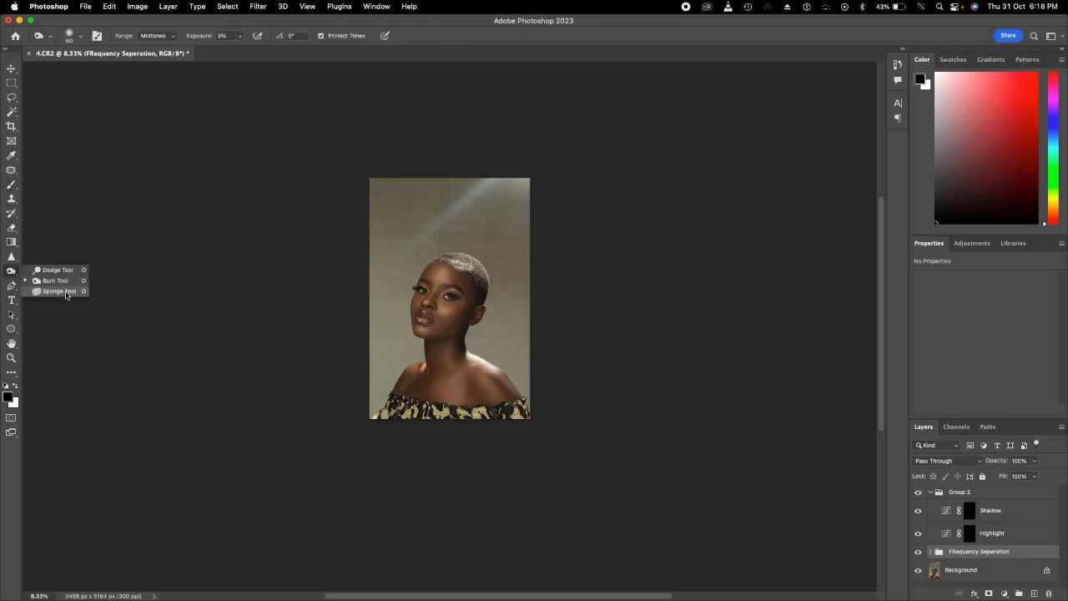
left_click(62, 292)
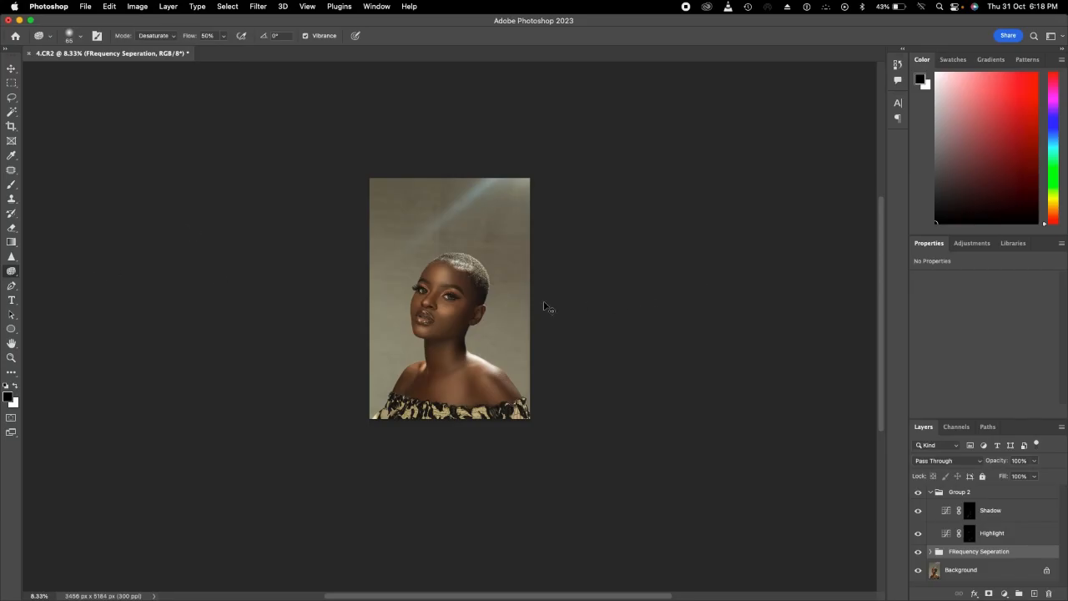
key("super+equal")
key("super+equal")
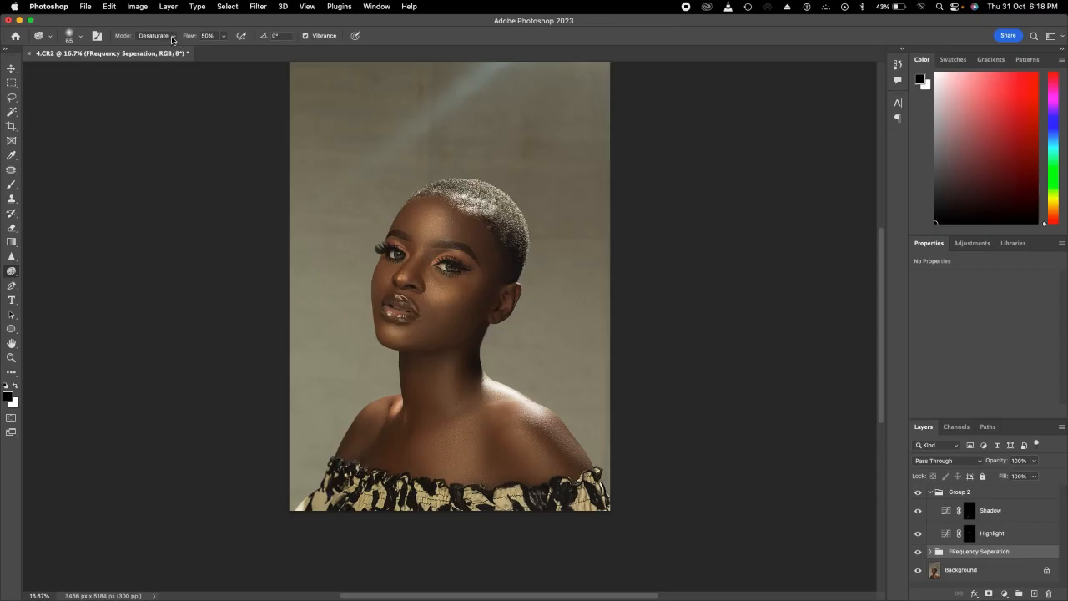
left_click(172, 39)
left_click(163, 50)
left_click(930, 552)
scroll(945, 576, "down", 1)
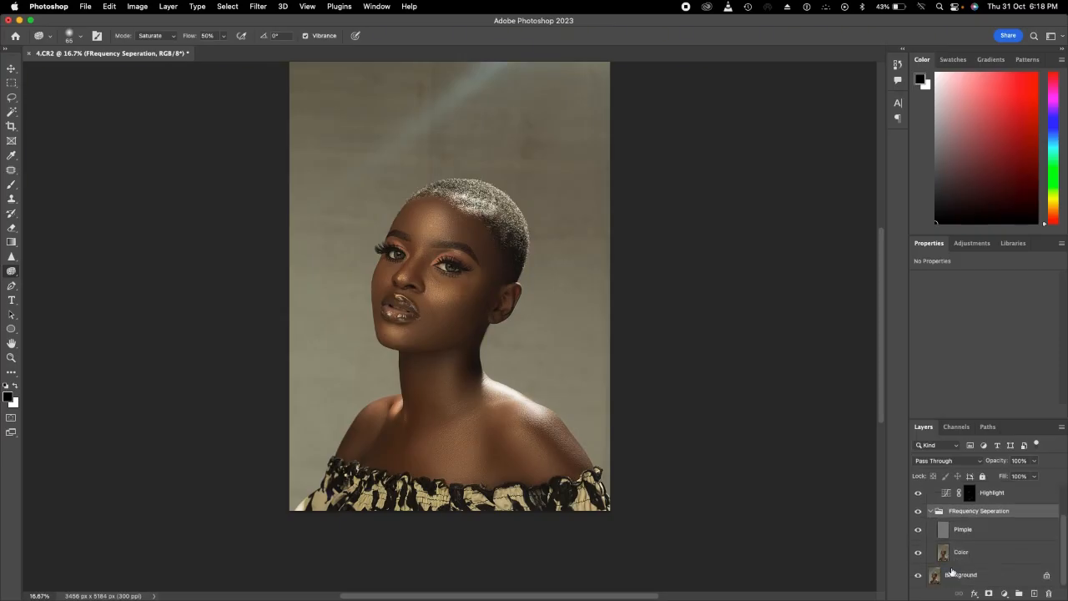
left_click(957, 555)
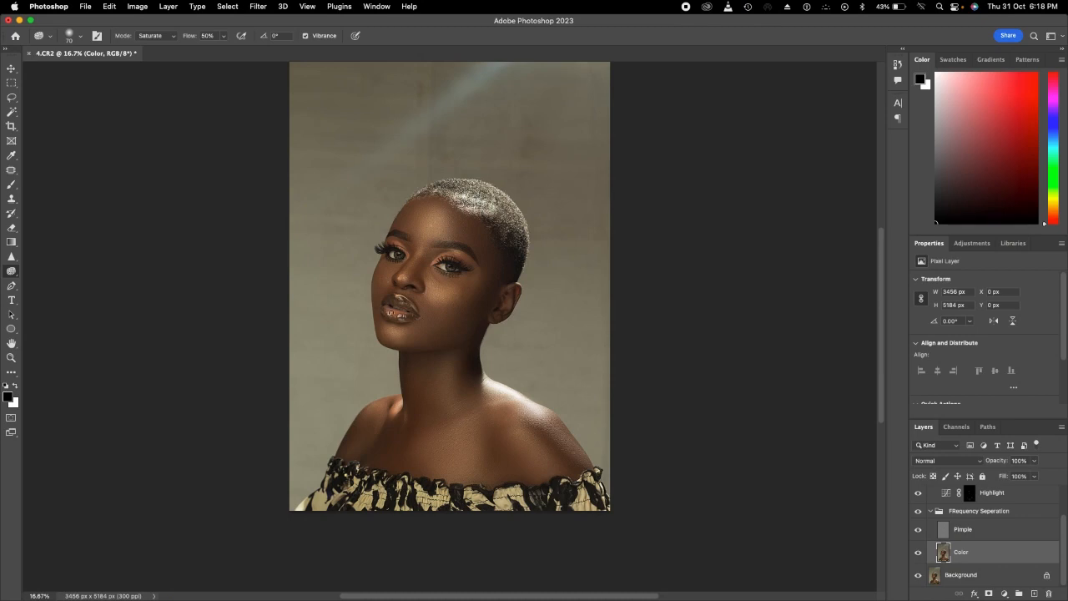
Step: Try saturating the lips on the Color layer with the Sponge at 3% flow, and undo the stroke
left_click(225, 36)
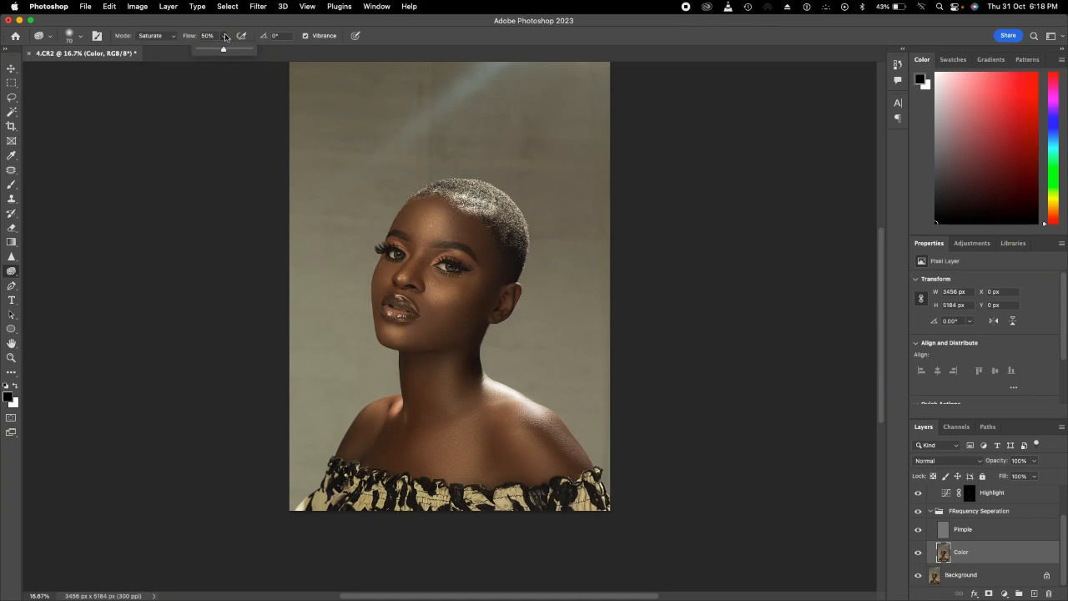
left_click_drag(223, 50, 200, 53)
left_click_drag(200, 54, 200, 53)
left_click(396, 313)
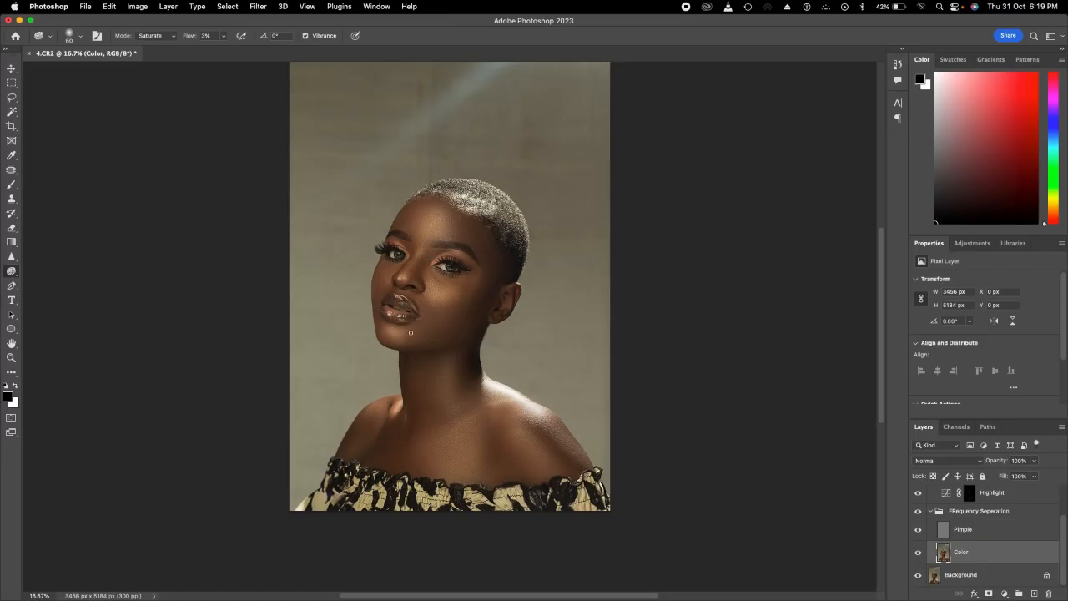
key("super+z")
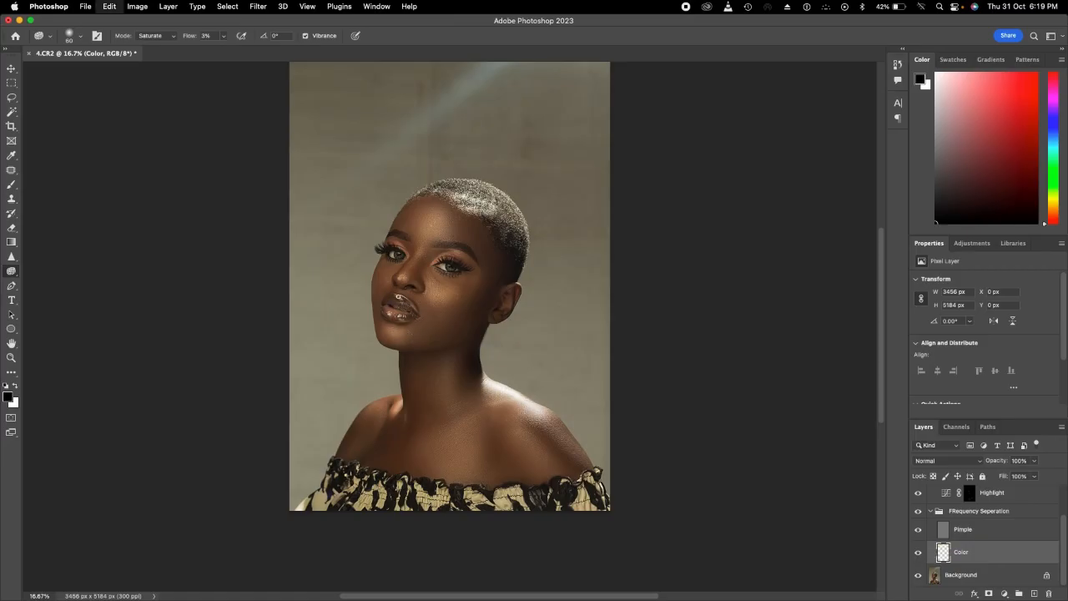
Step: Lower the Sponge flow to 2% and saturate the lips on the Color layer
left_click(223, 36)
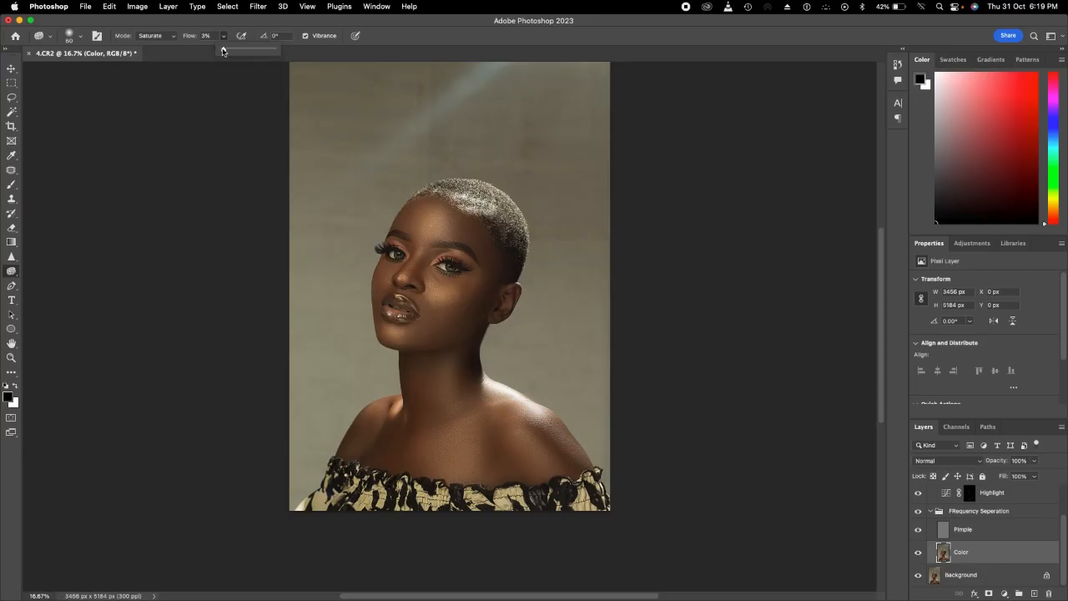
left_click_drag(223, 51, 221, 51)
left_click(400, 293)
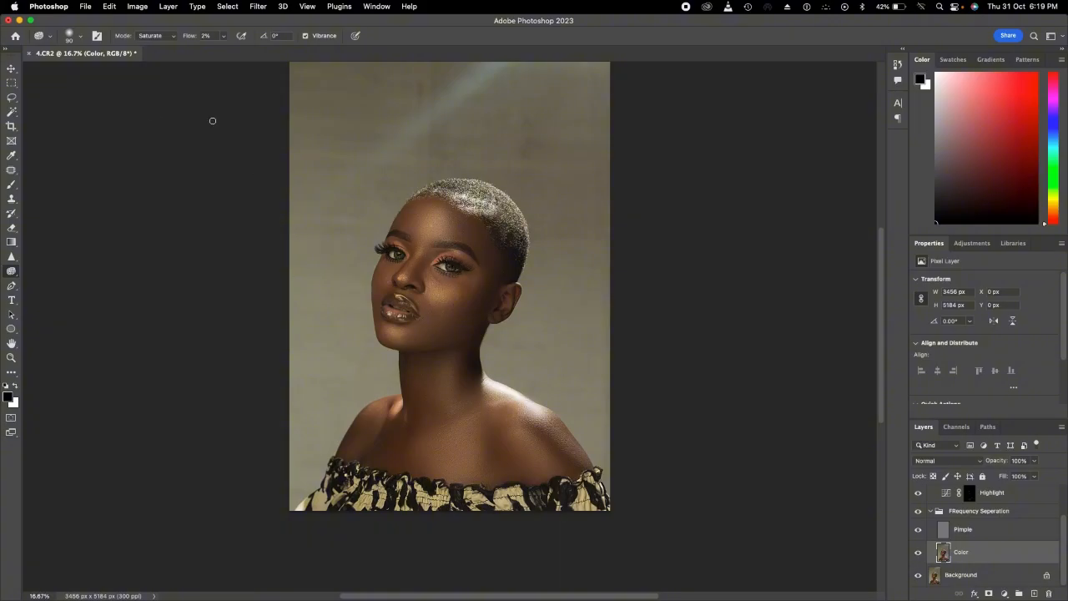
Step: Switch the Sponge tool to Desaturate mode with an 80 px brush
left_click(174, 36)
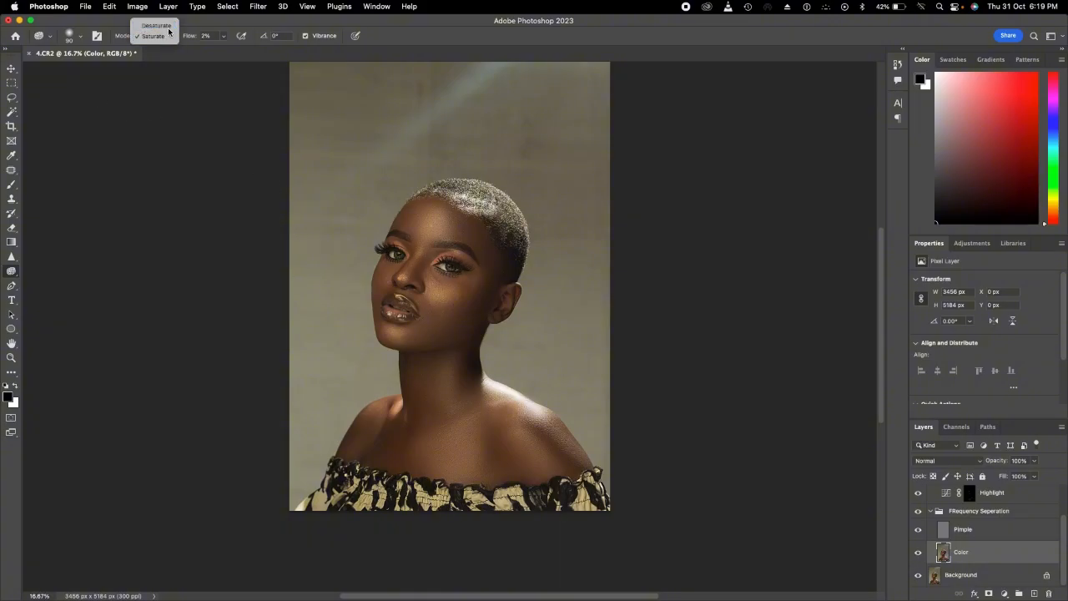
left_click(158, 25)
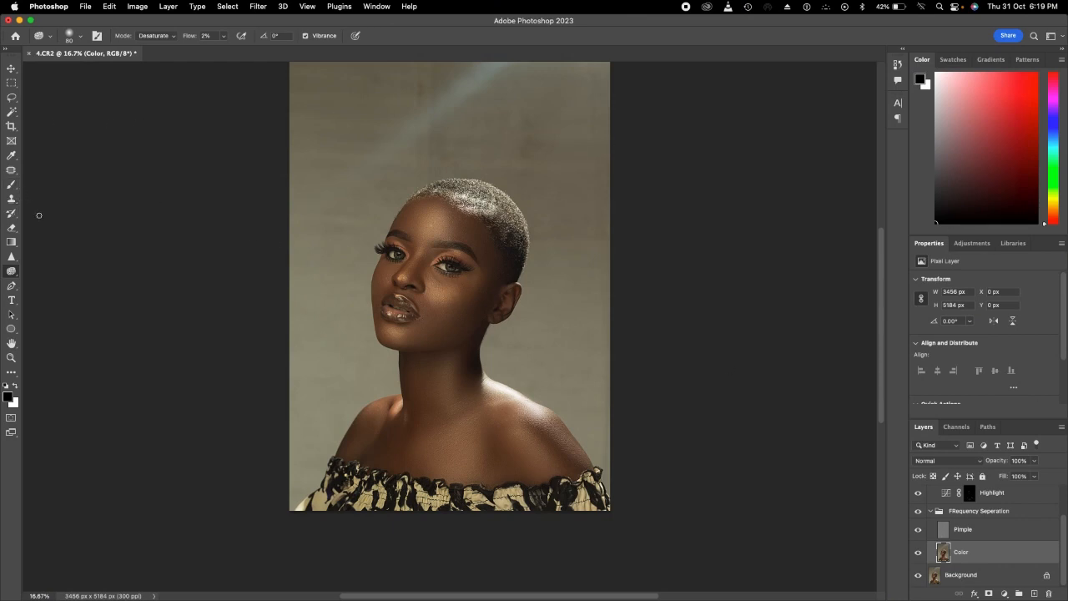
key("w")
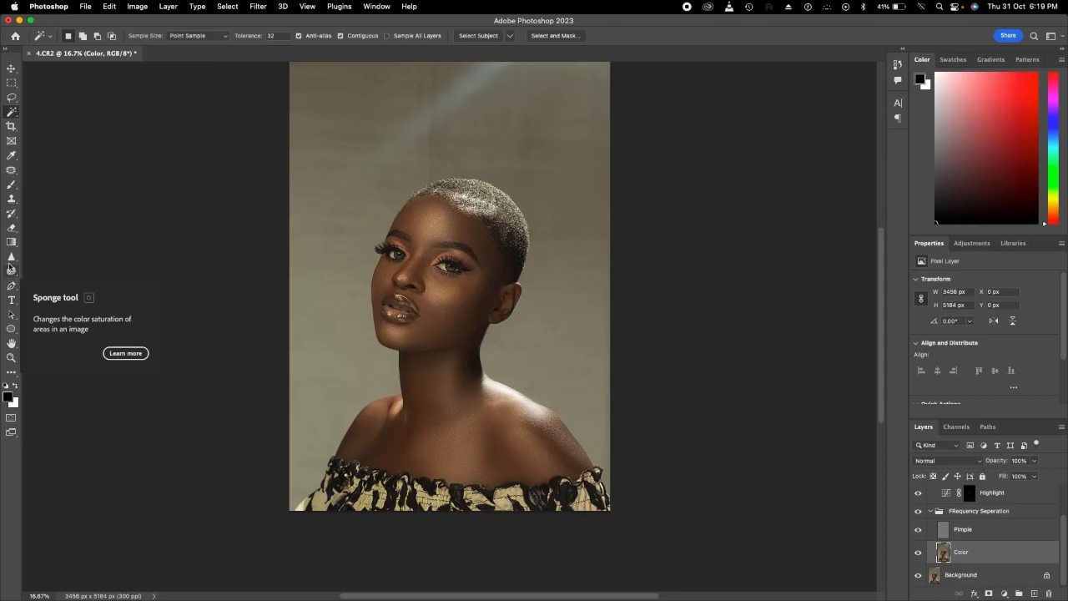
Step: Set up the Sharpen tool with 8% strength and a 90 px brush for the Color layer
left_click(11, 257)
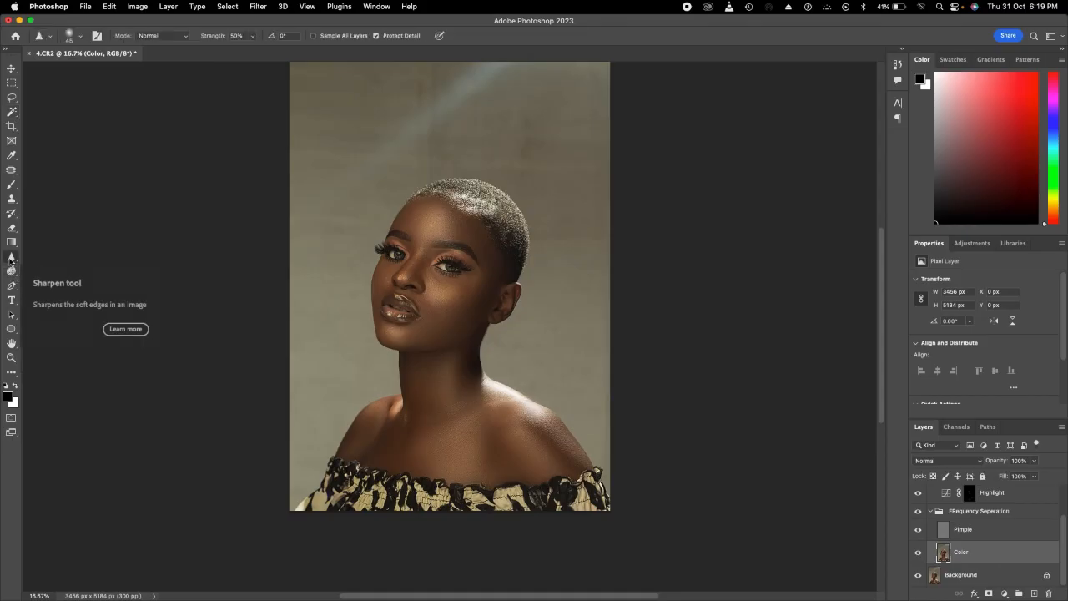
right_click(11, 258)
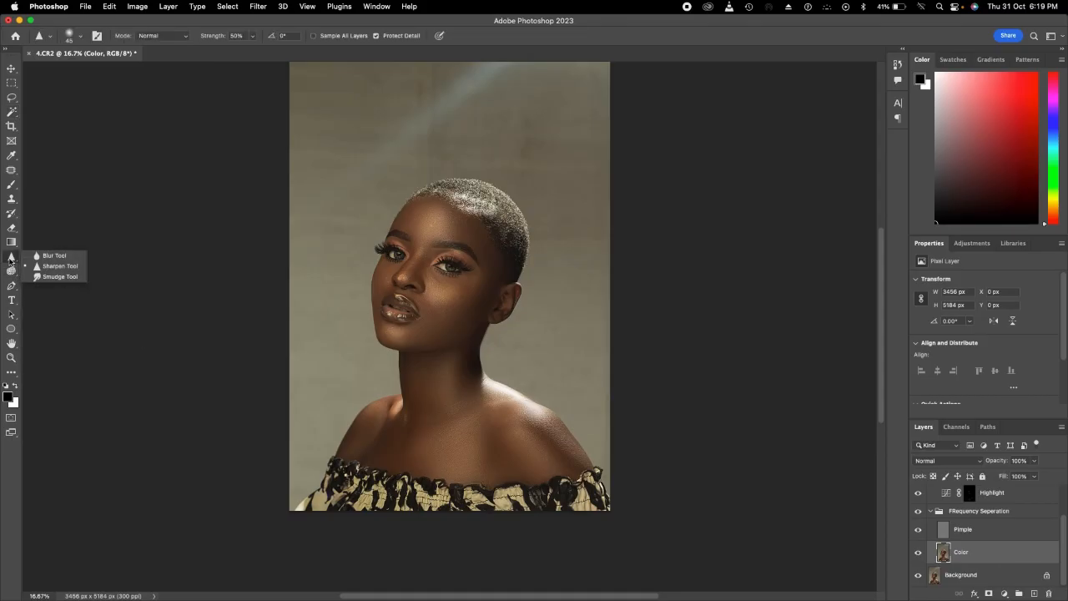
left_click(50, 266)
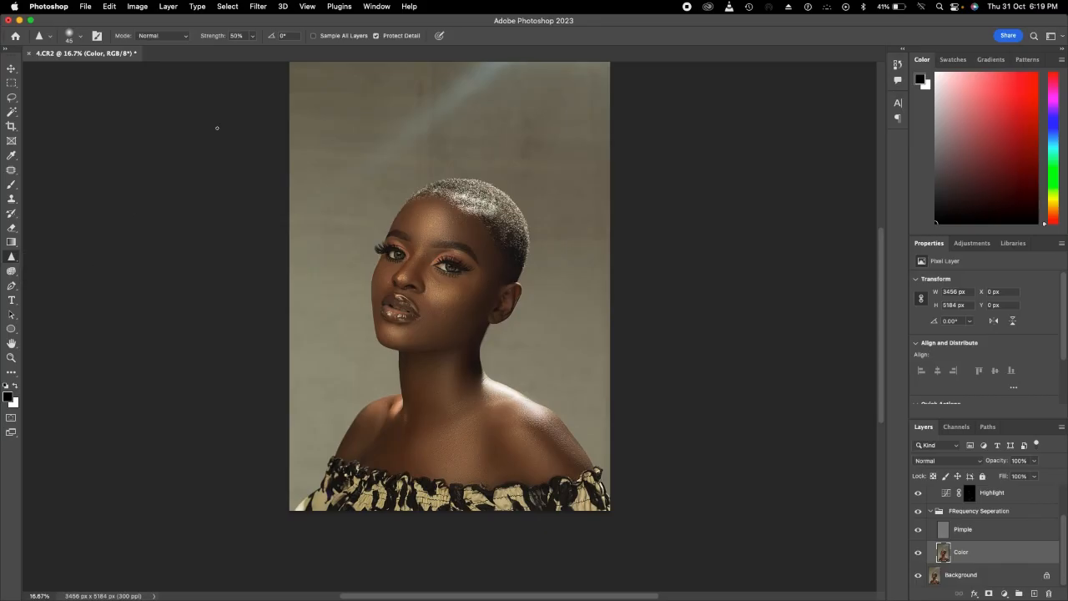
left_click(252, 36)
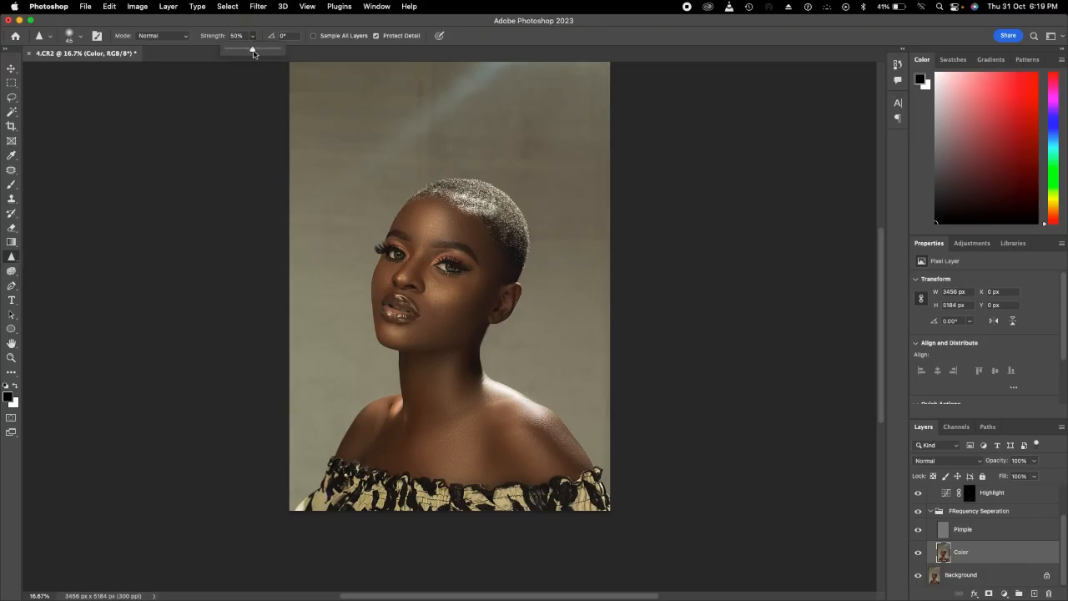
left_click_drag(254, 50, 230, 52)
key("bracketright")
key("bracketright")
key("bracketright")
key("bracketright")
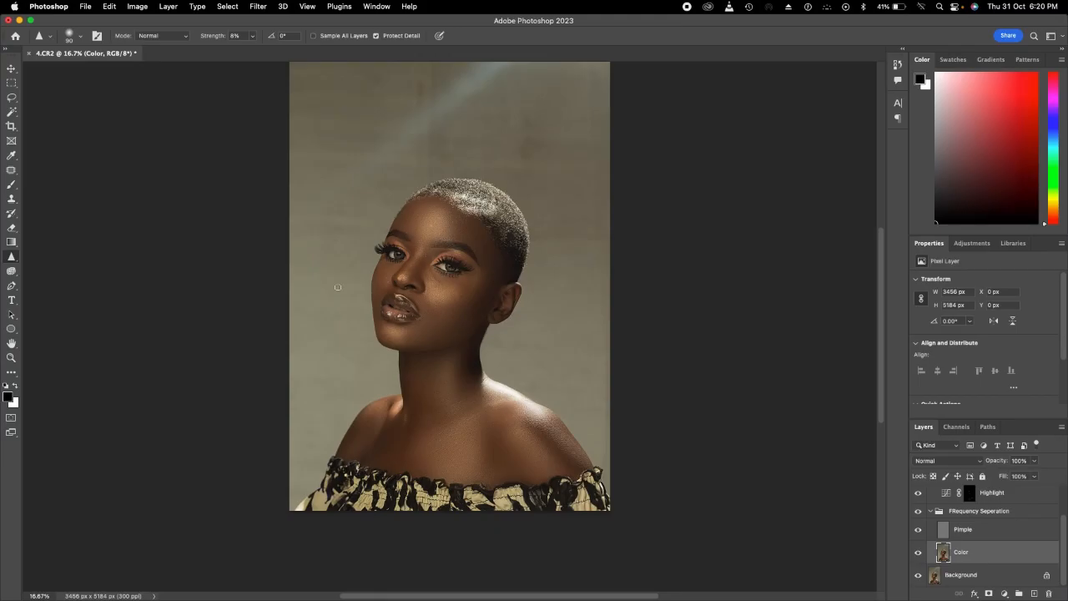
Step: Set up the Burn tool for the Color layer with Midtones range, 1% exposure and a 70 px brush
right_click(13, 258)
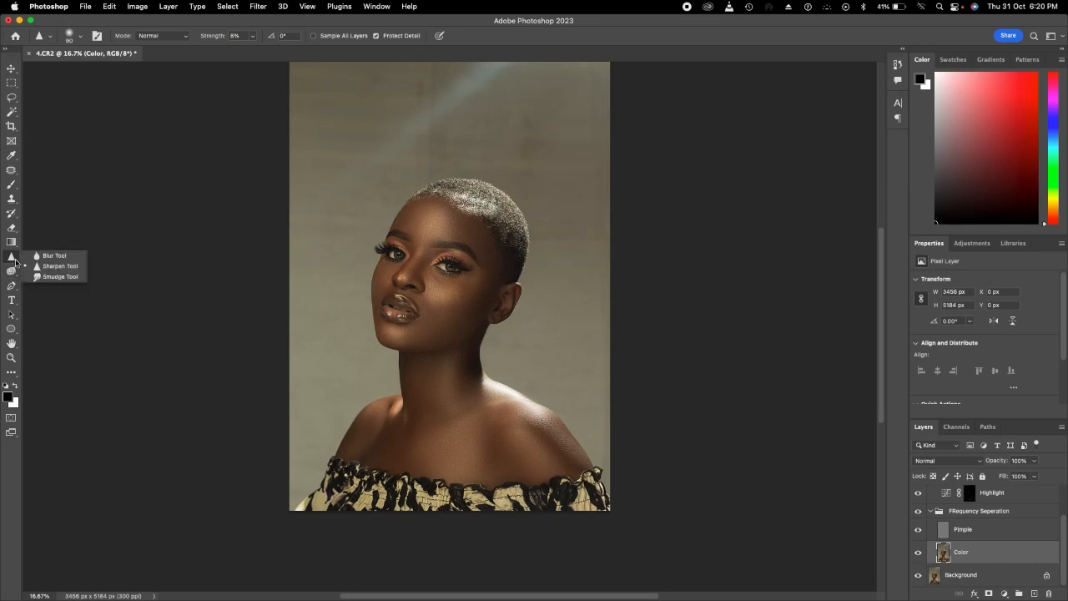
left_click(12, 271)
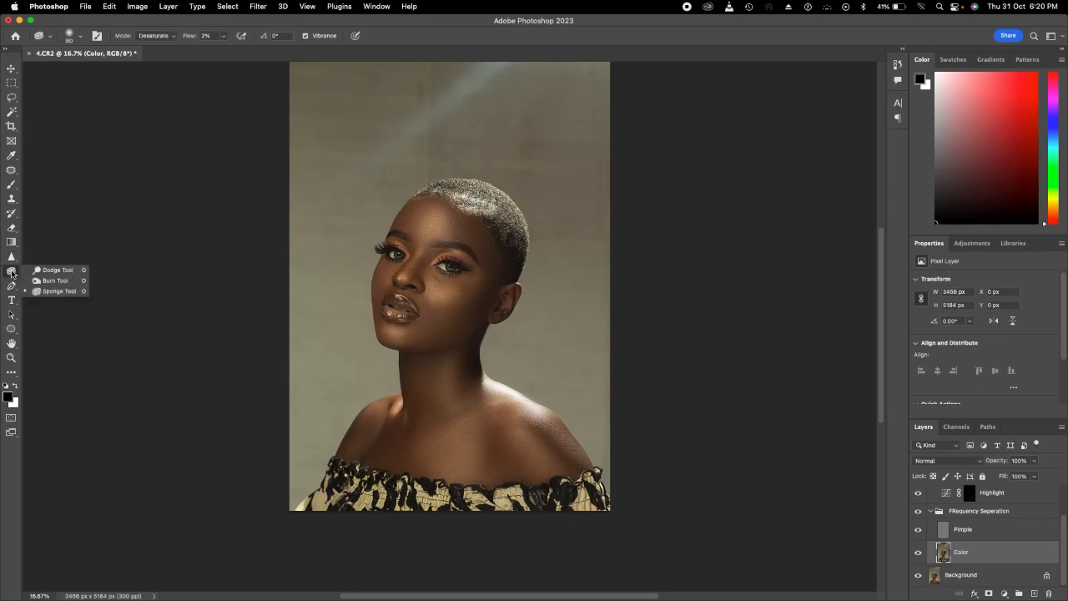
left_click(53, 281)
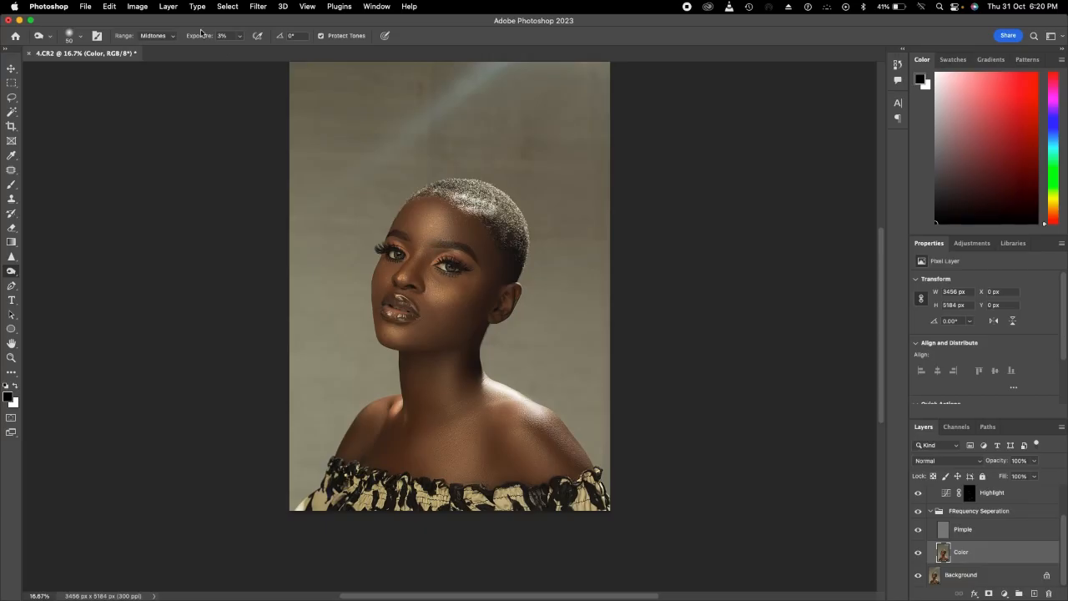
left_click(239, 36)
left_click_drag(243, 50, 238, 52)
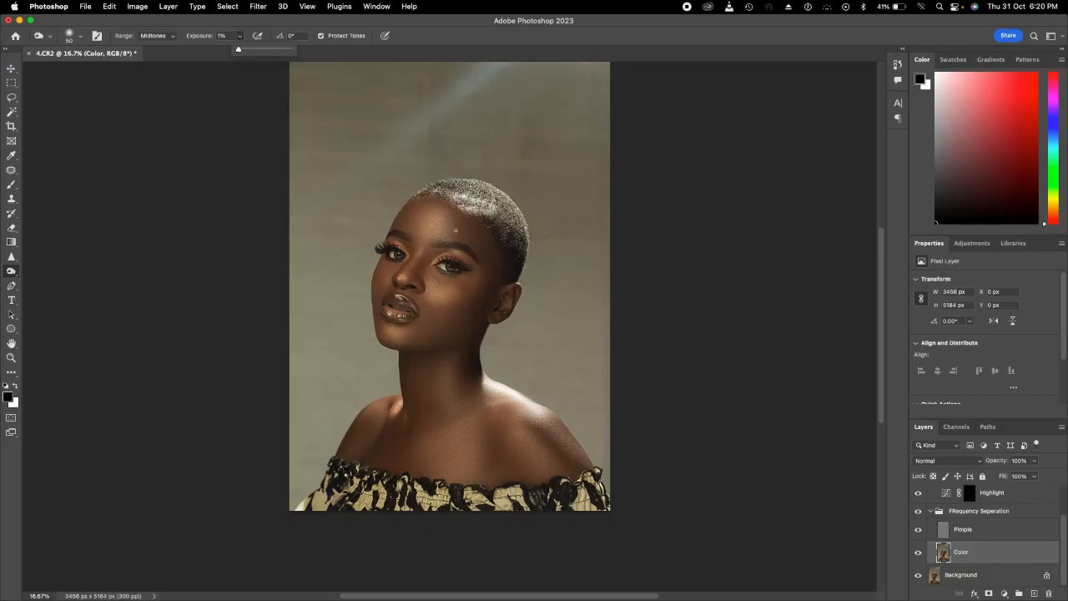
key("bracketright")
key("bracketright")
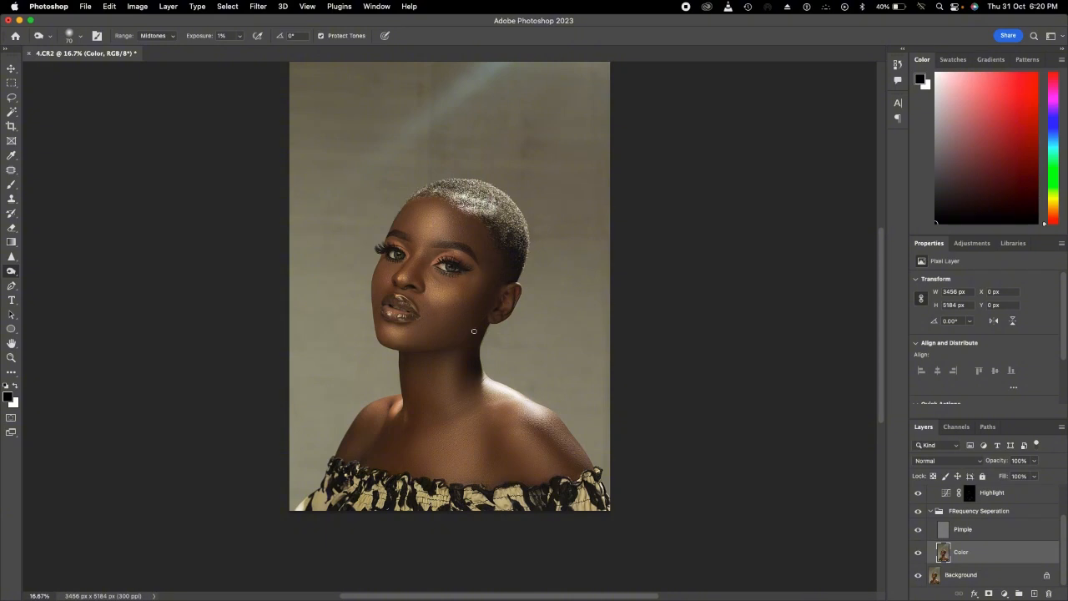
Step: Collapse Group 2 and compare the portrait with and without Group 2 and the FRequency Seperation group
scroll(447, 306, "down", 5)
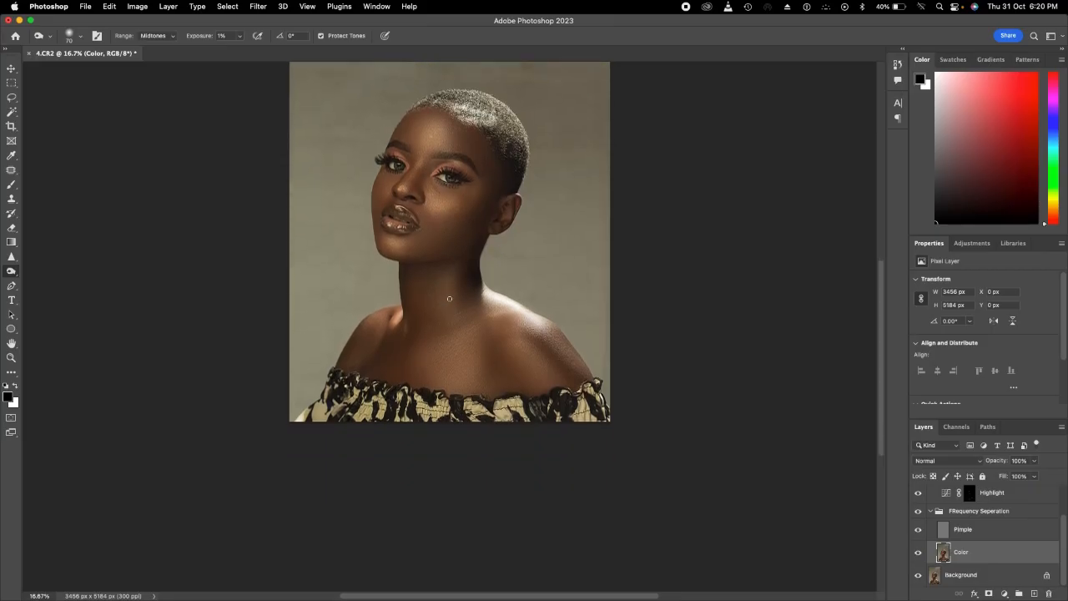
key("super+0")
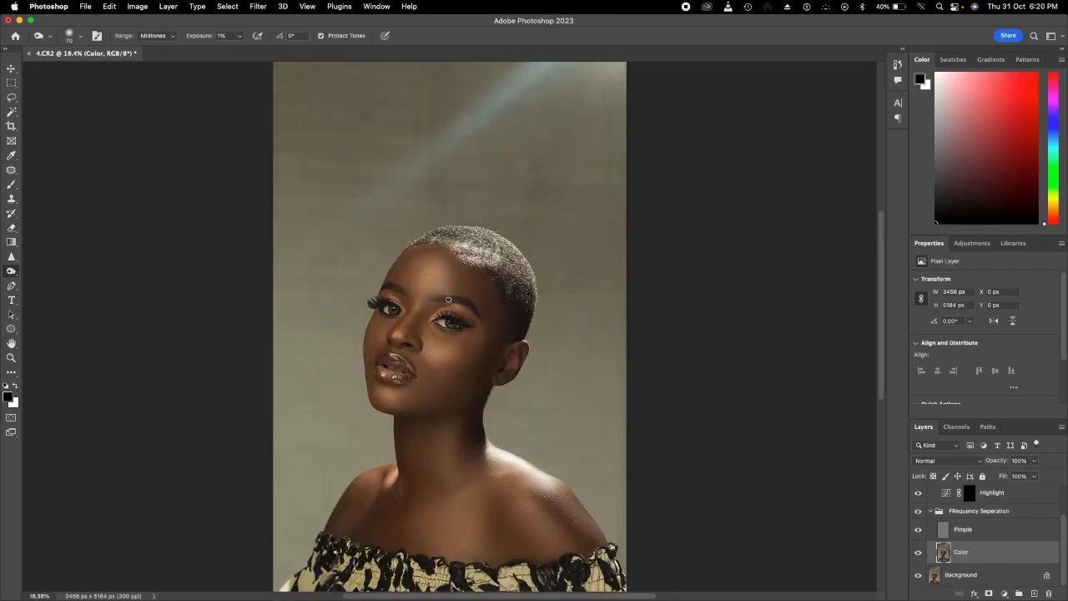
key("super+minus")
key("super+minus")
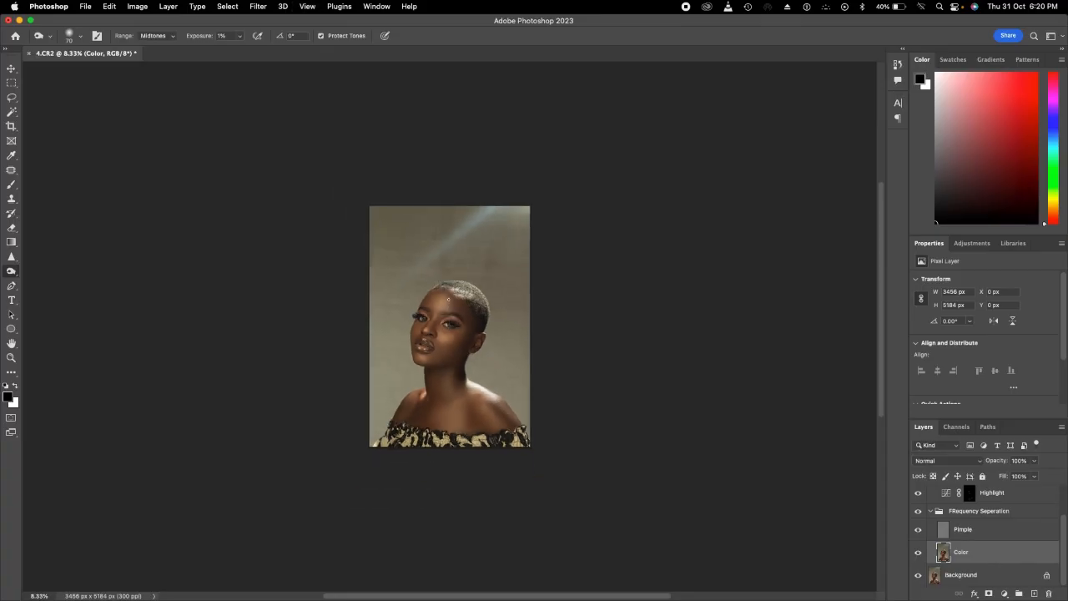
scroll(941, 498, "up", 2)
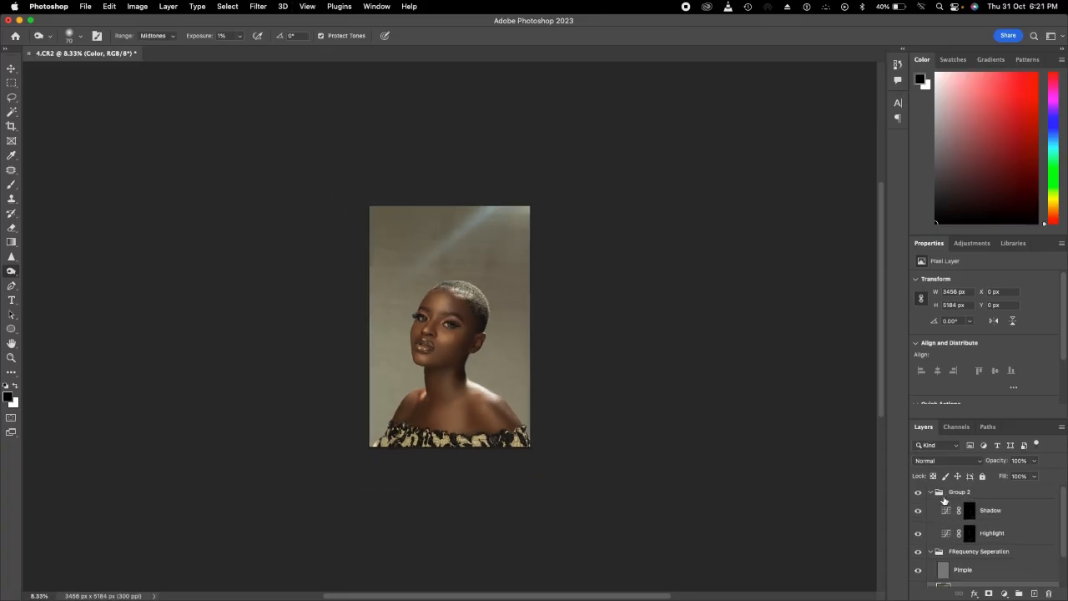
left_click(932, 493)
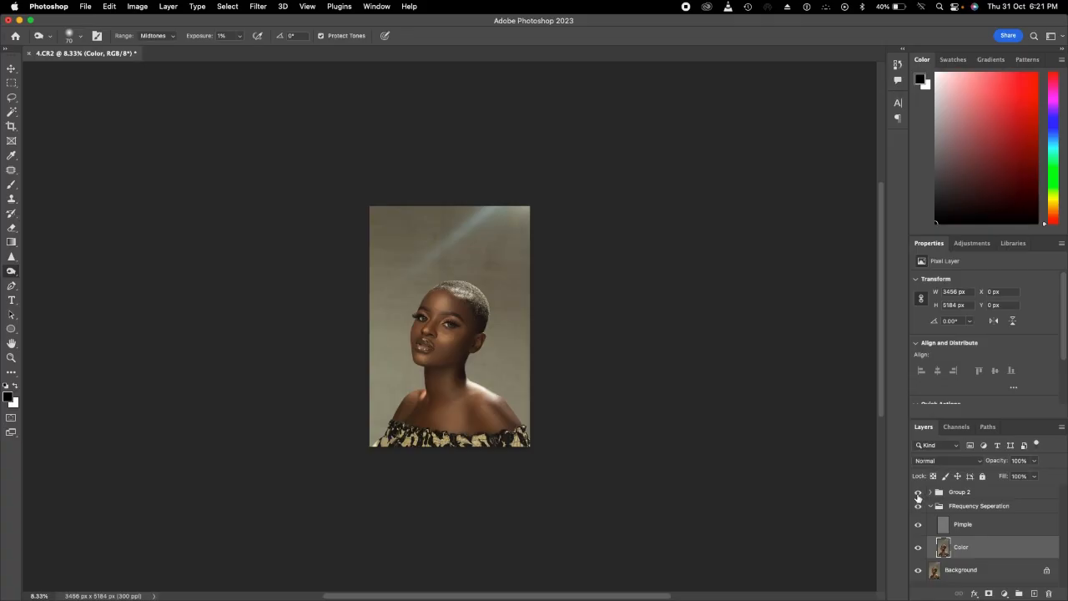
left_click(918, 494)
left_click(918, 506)
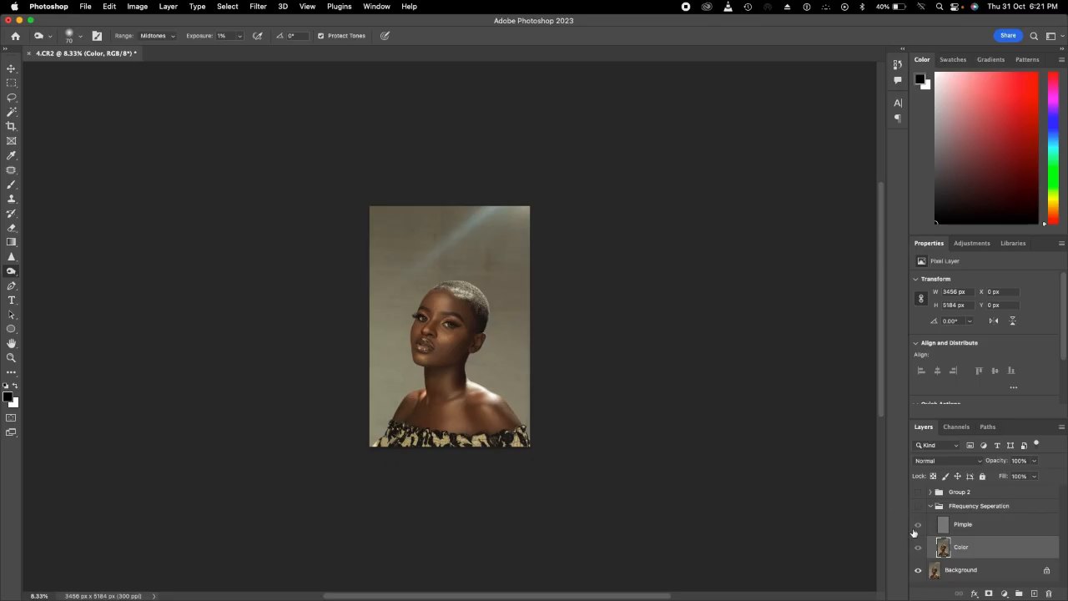
left_click(918, 507)
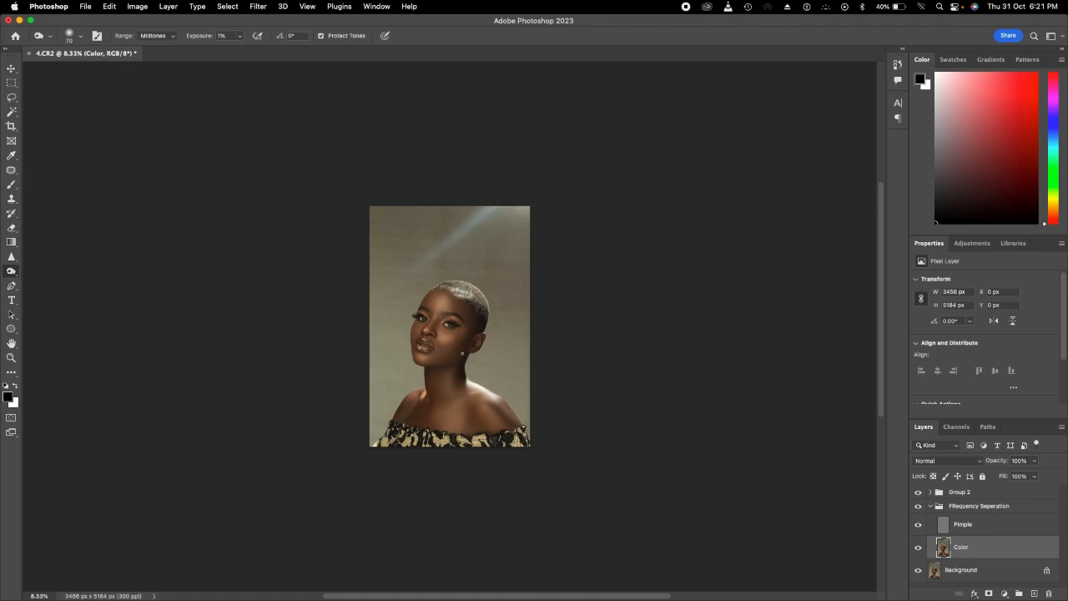
Step: Set the Lasso tool's feather to 0 px, discarding the trial selection around the eye
key("super+plus")
key("super+plus")
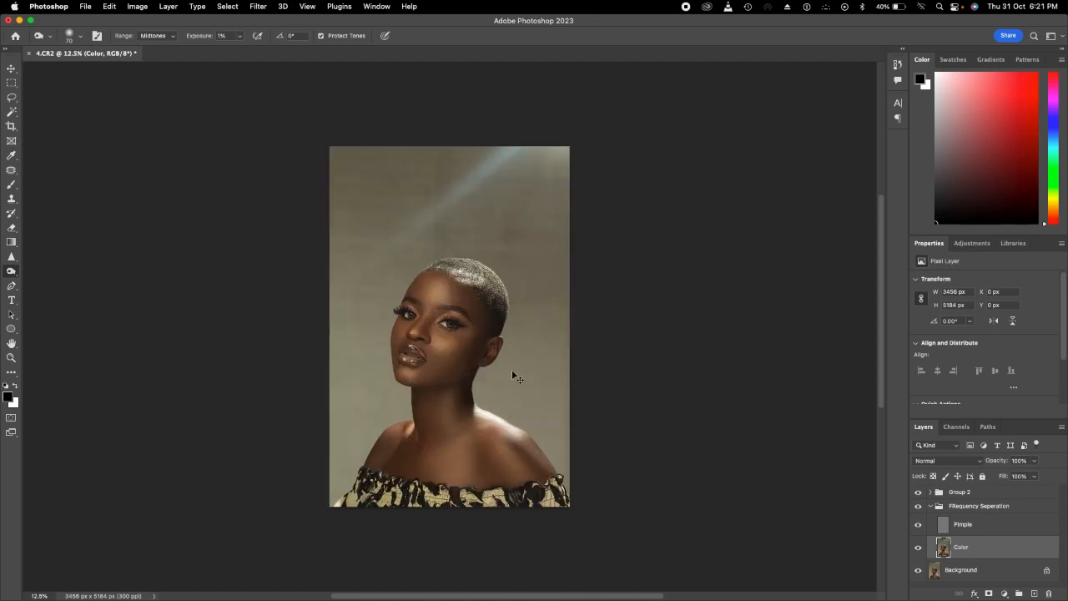
key("super+plus")
key("super+plus")
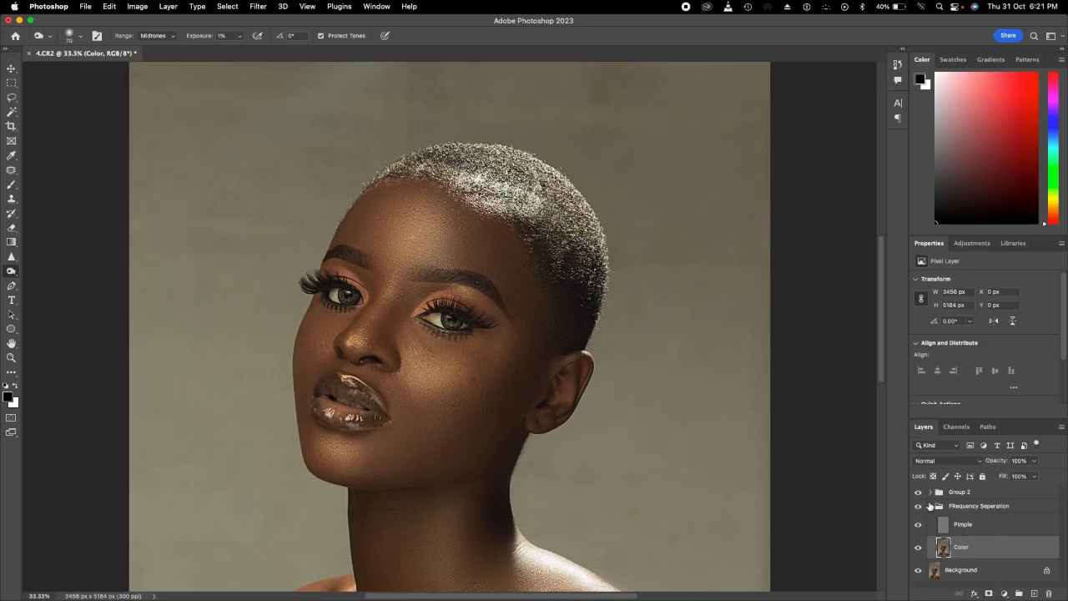
left_click(11, 98)
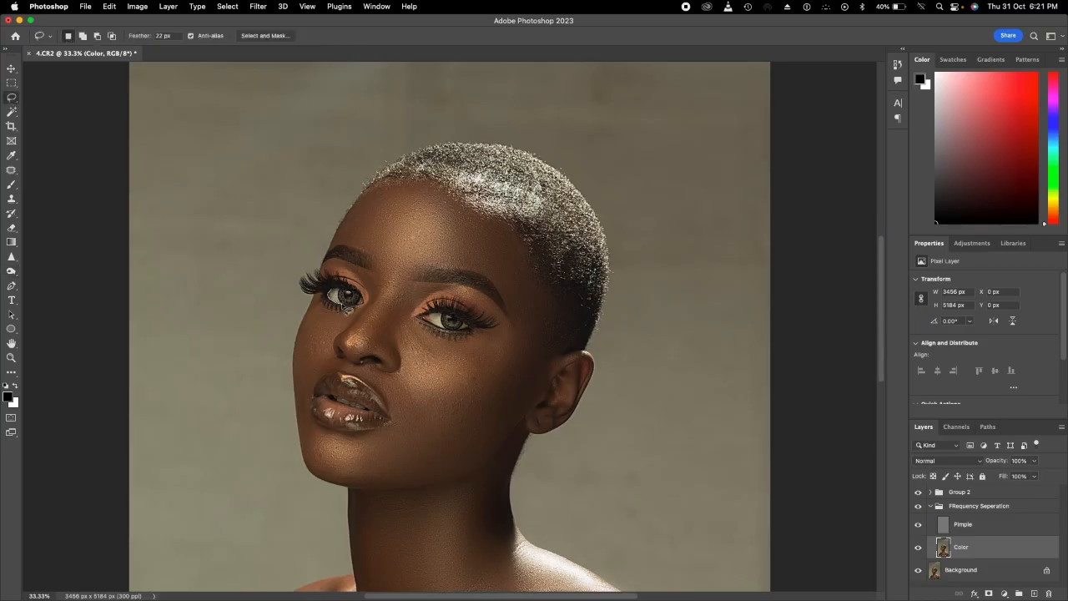
left_click_drag(334, 294, 336, 292)
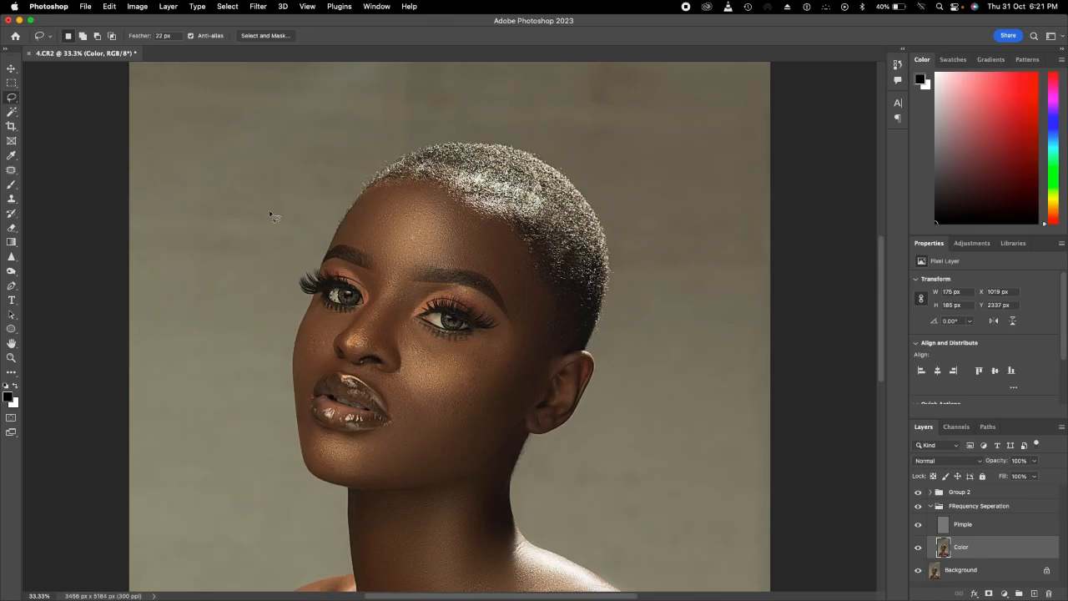
key("super+d")
left_click(176, 36)
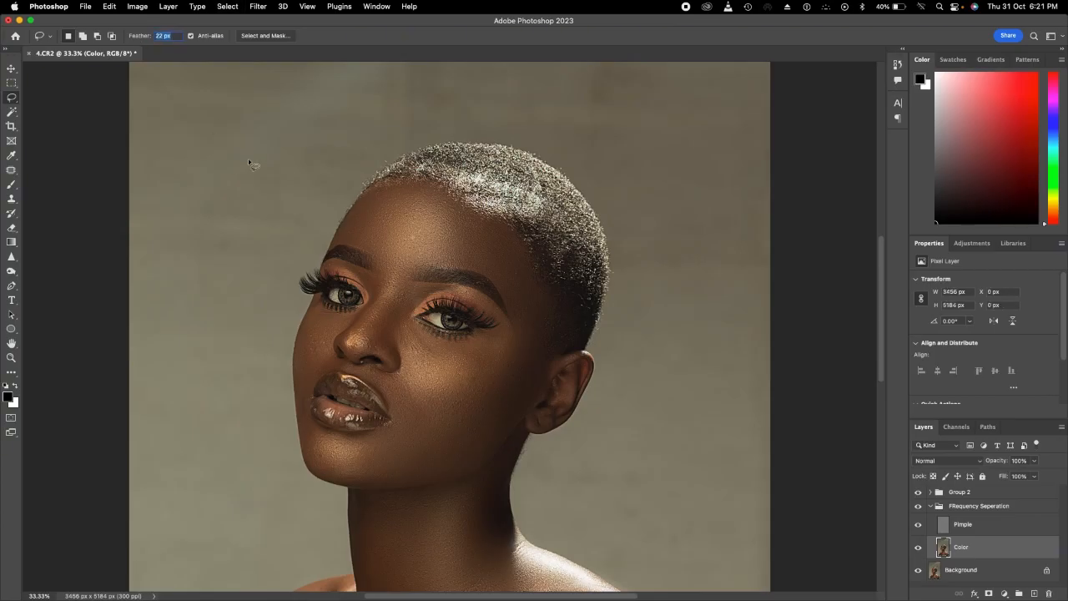
type("0")
key("Return")
Step: Select the whites of both eyes and the teeth together as one Lasso selection on the Color layer
mouse_move(332, 297)
left_mouse_down()
mouse_move(340, 292)
mouse_move(330, 305)
left_mouse_up()
key("shift")
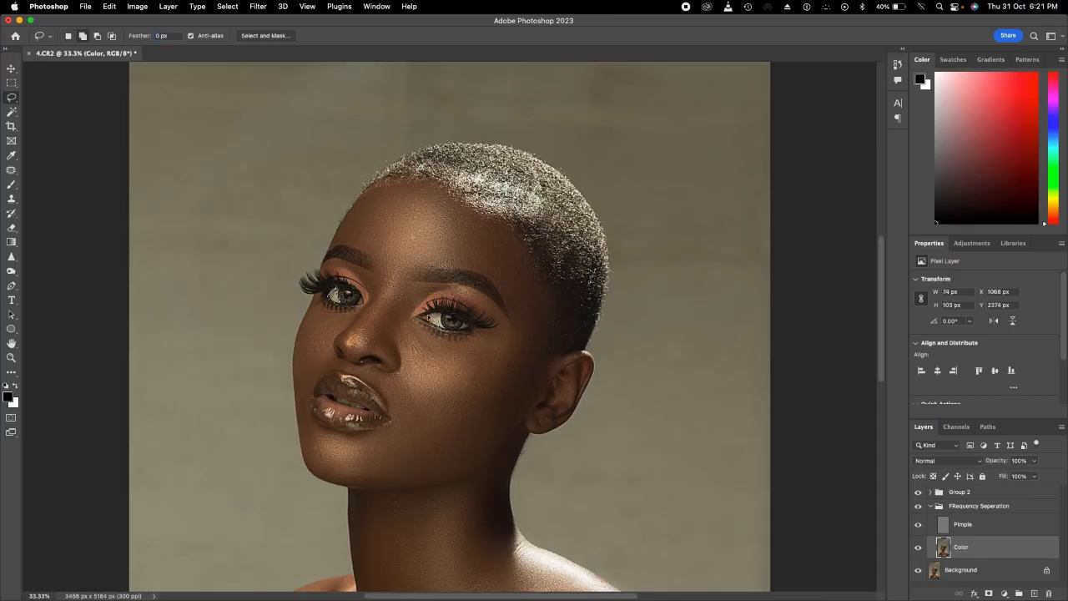
mouse_move(430, 324)
left_mouse_down()
mouse_move(443, 335)
mouse_move(430, 324)
left_mouse_up()
key("shift")
left_click_drag(468, 327, 463, 329)
key("alt")
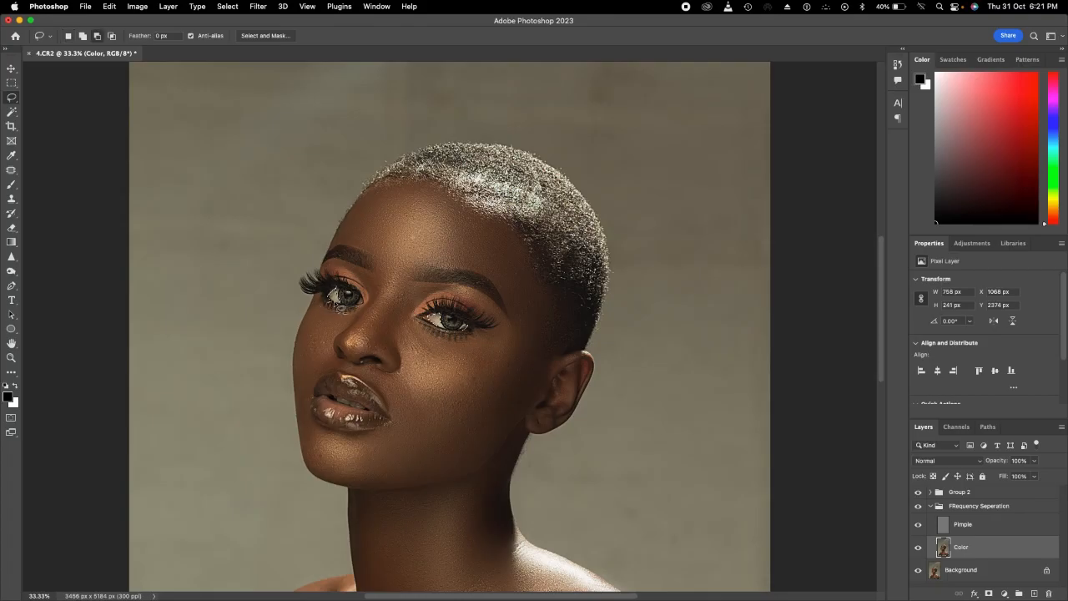
key("shift")
key("shift")
mouse_move(356, 407)
left_mouse_down()
mouse_move(374, 415)
mouse_move(336, 404)
left_mouse_up()
Step: Apply Hue/Saturation to the selected eye whites and teeth, with Yellows saturation at -100 and slightly raised lightness
left_click(140, 7)
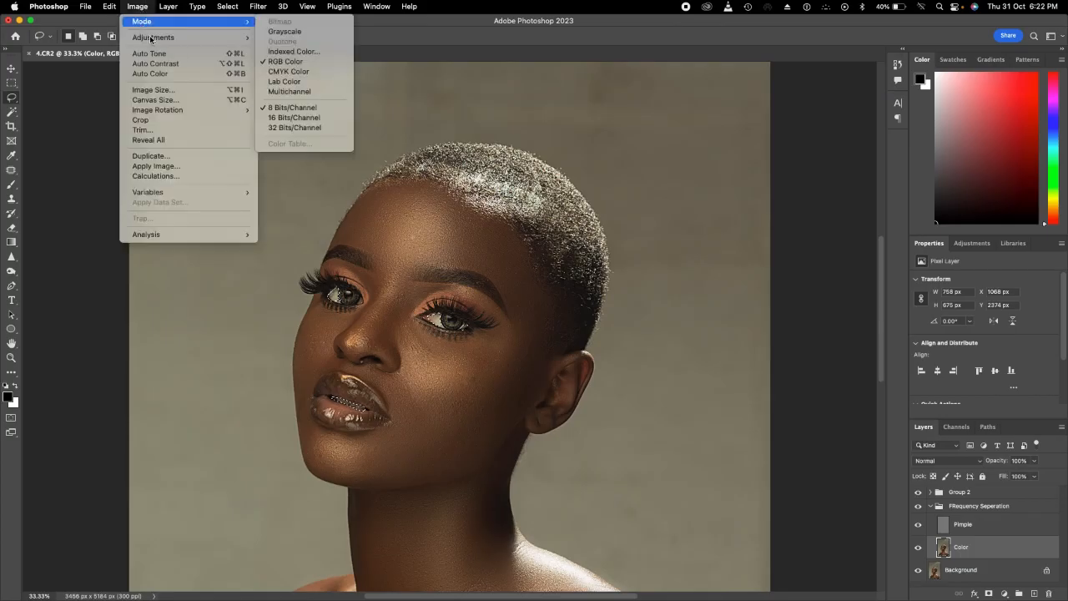
mouse_move(152, 38)
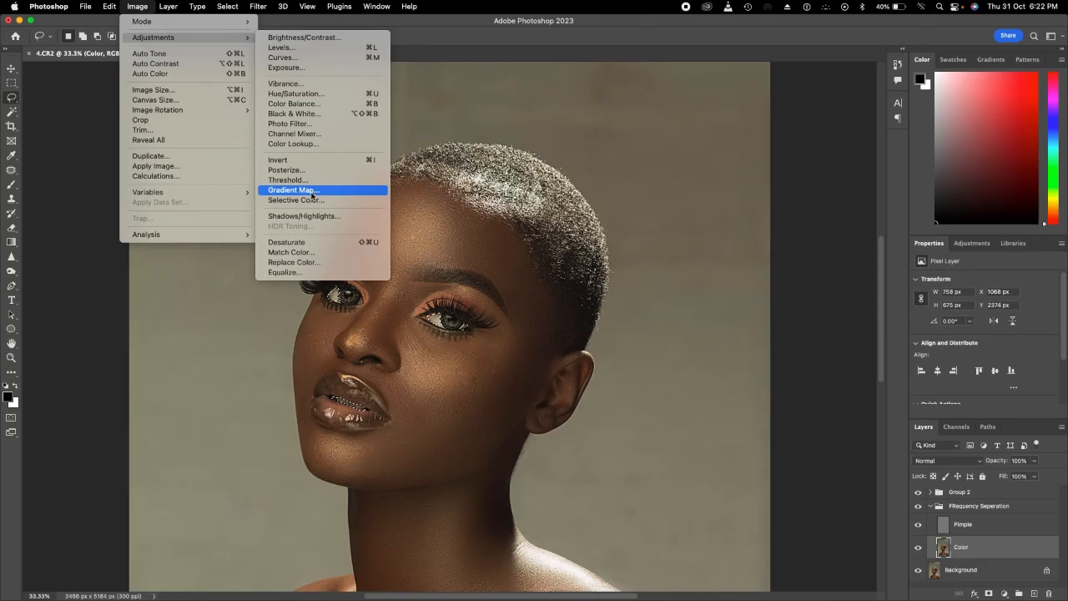
left_click(333, 94)
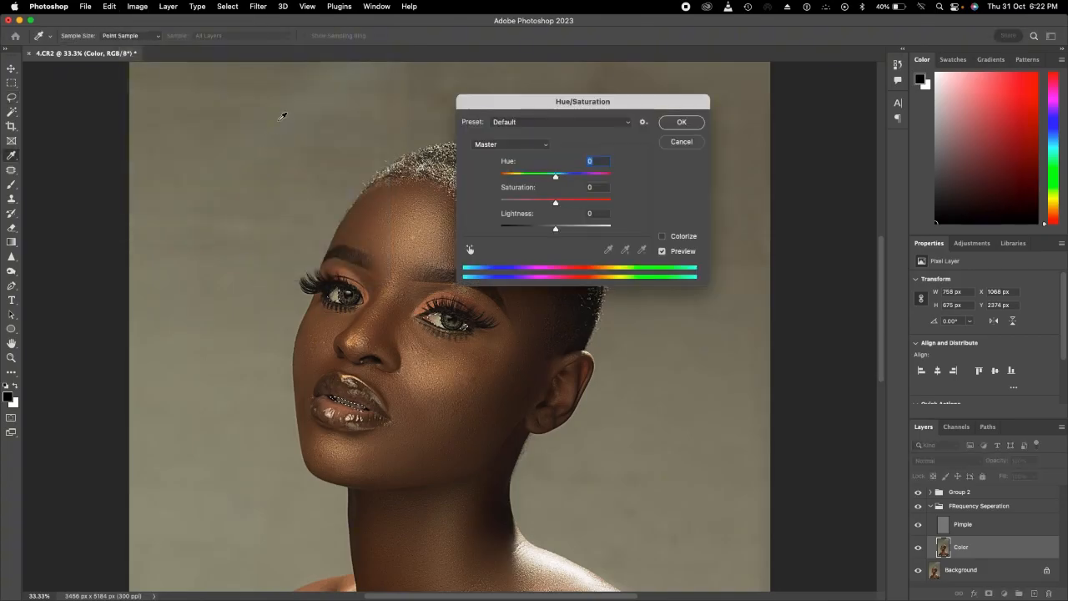
left_click(520, 146)
left_click(509, 167)
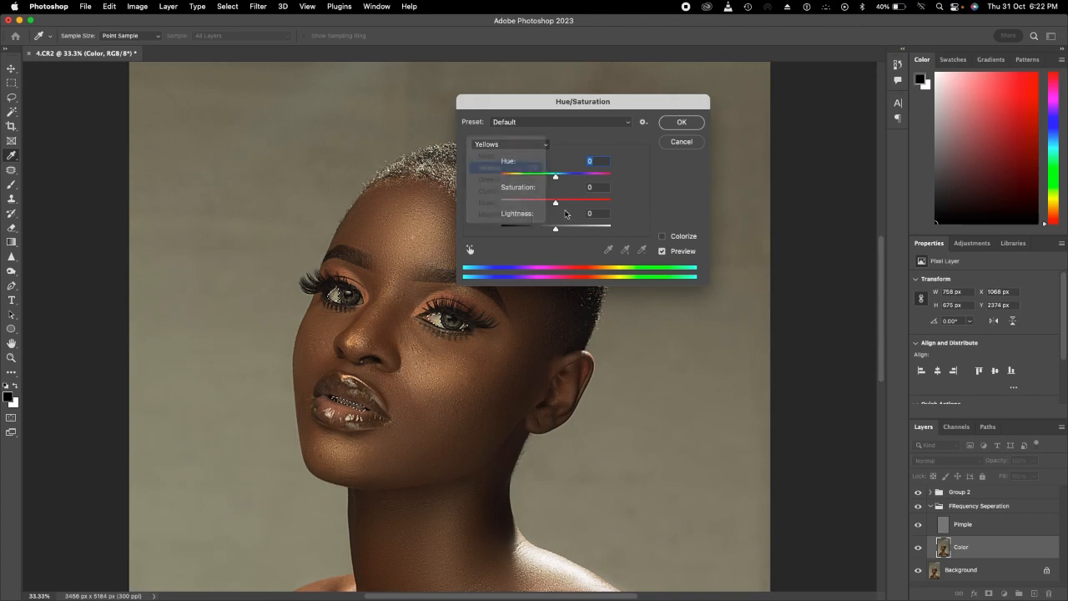
left_click_drag(556, 204, 424, 208)
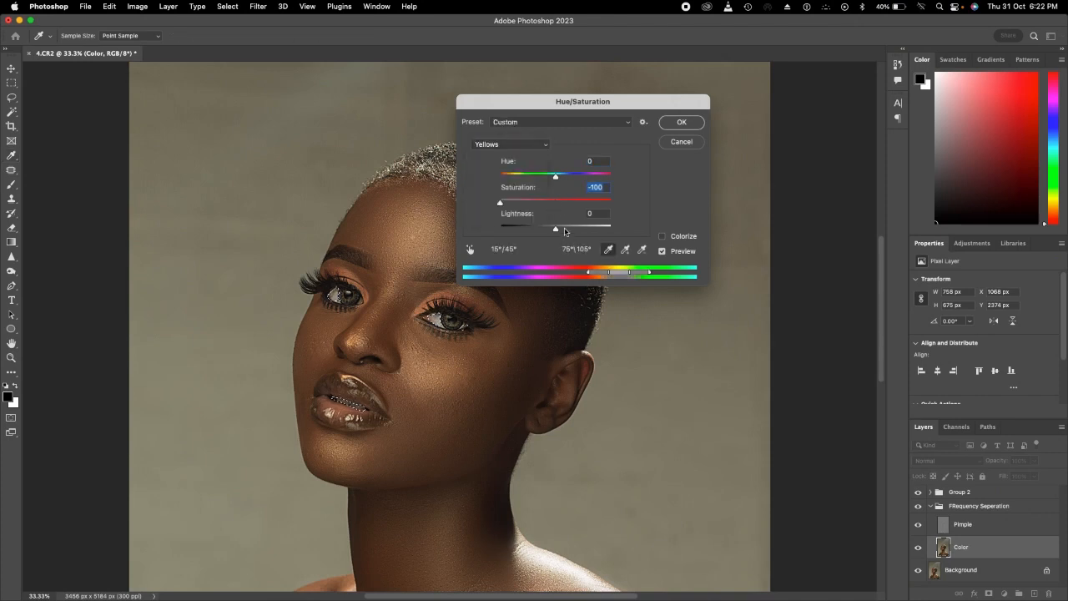
left_click_drag(564, 230, 576, 231)
left_click(680, 122)
Step: Refine the Lasso selection around the white of the eye on the left side of the face
key("l")
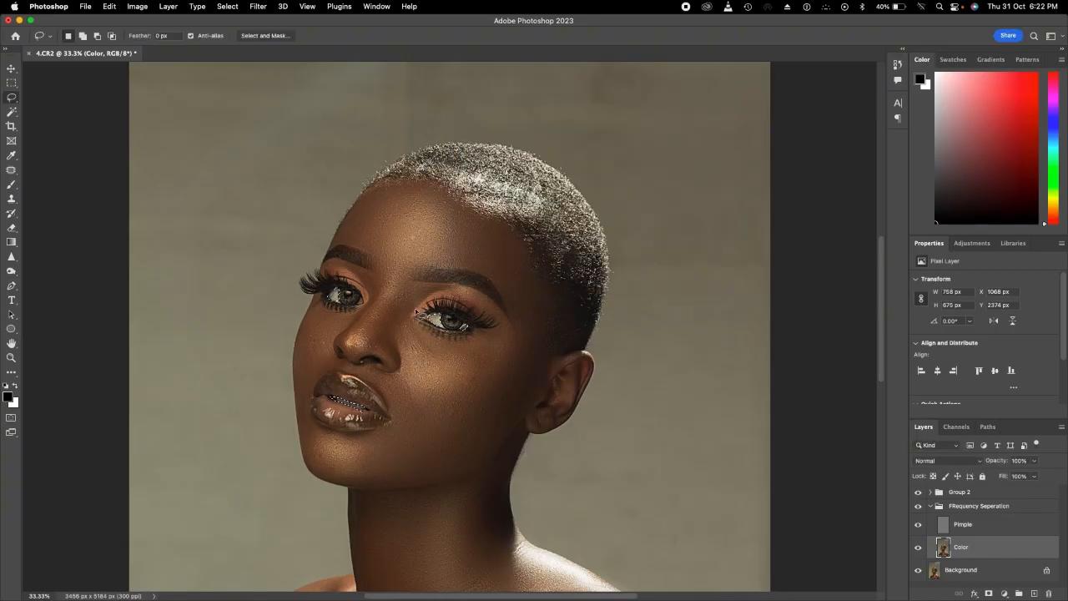
key("super+equal")
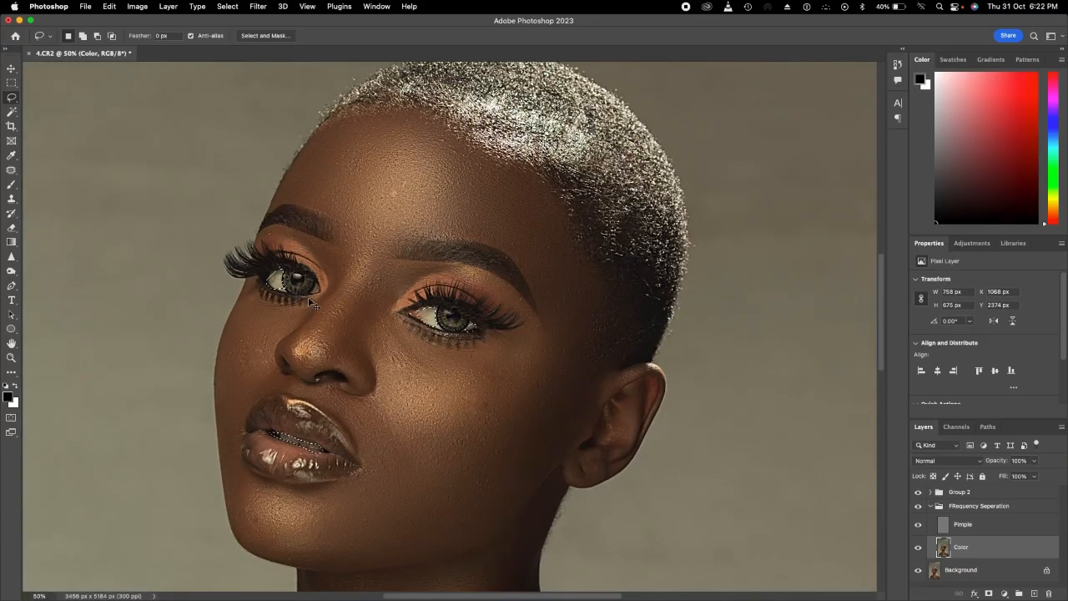
key("super+equal")
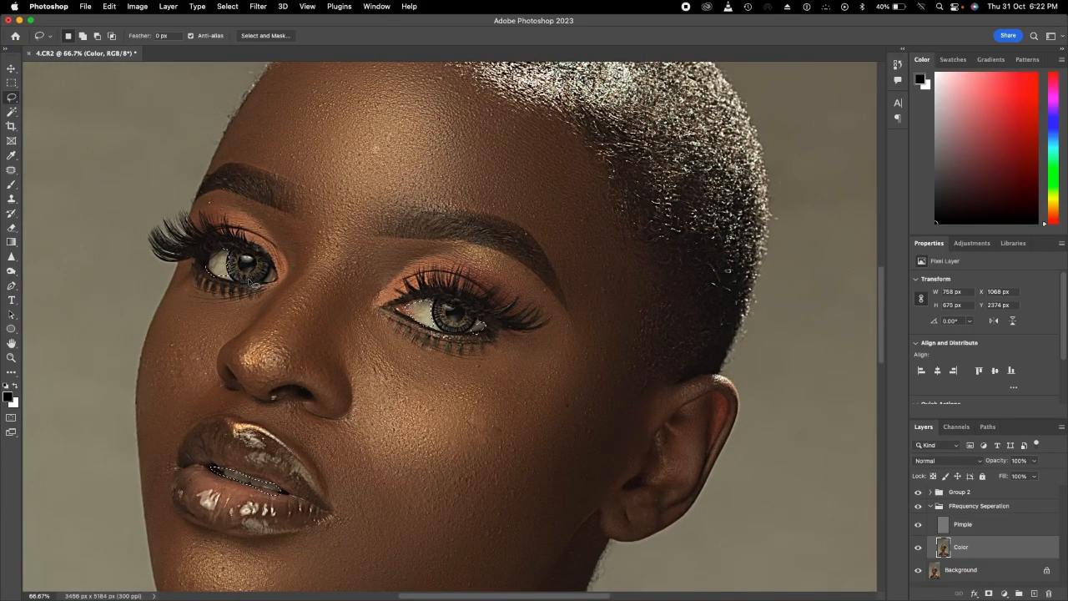
mouse_move(227, 265)
left_mouse_down()
mouse_move(236, 279)
mouse_move(221, 279)
left_mouse_up()
key("shift")
Step: Whiten the selected eyes and teeth with Hue/Saturation, setting Yellows saturation to -60 and lightness to +33
left_click(139, 7)
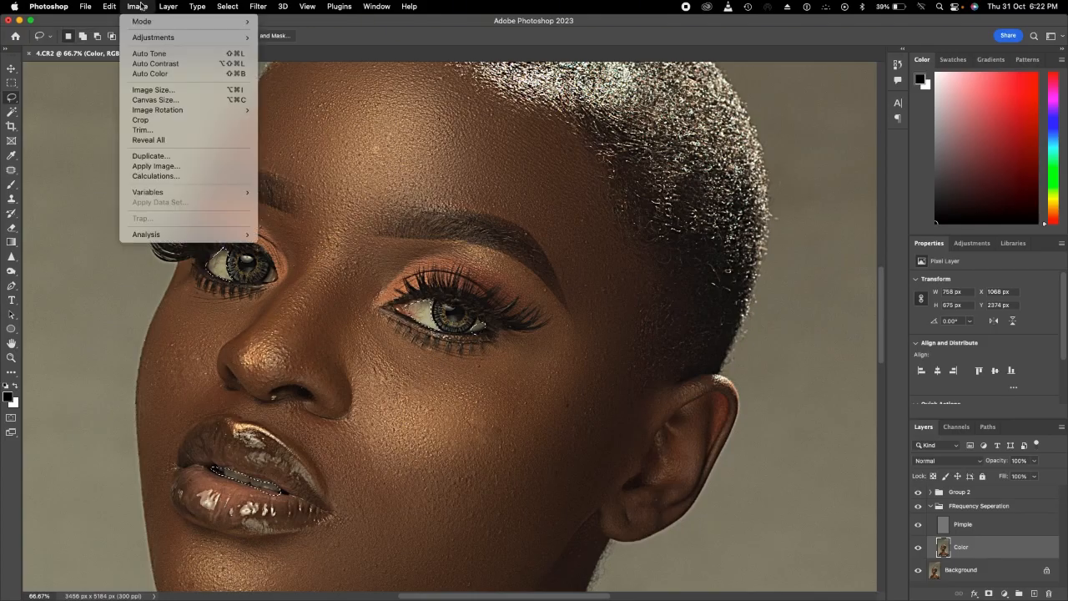
mouse_move(195, 38)
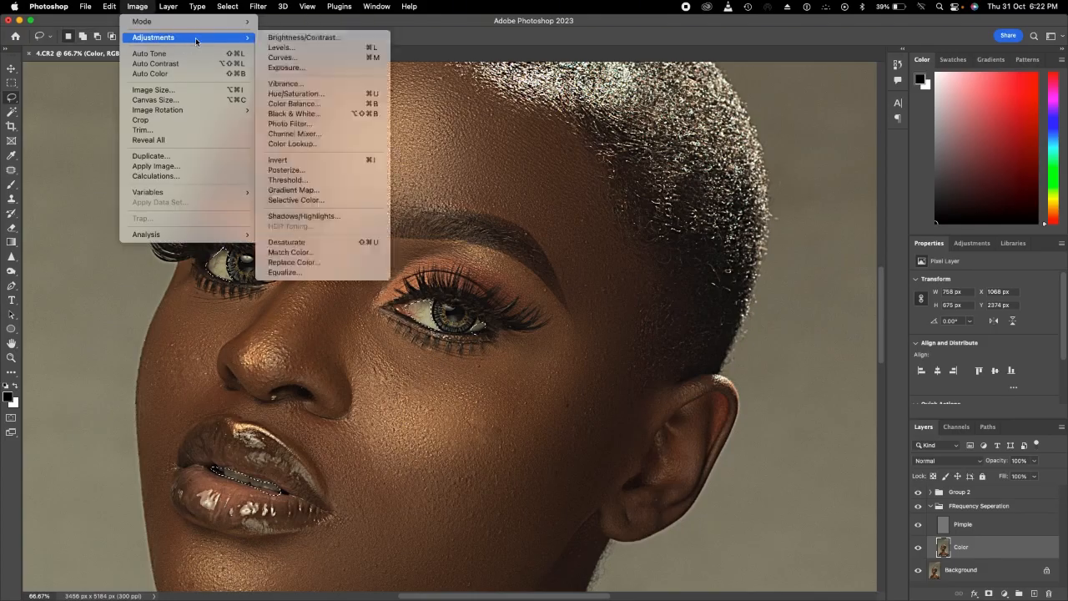
left_click(308, 94)
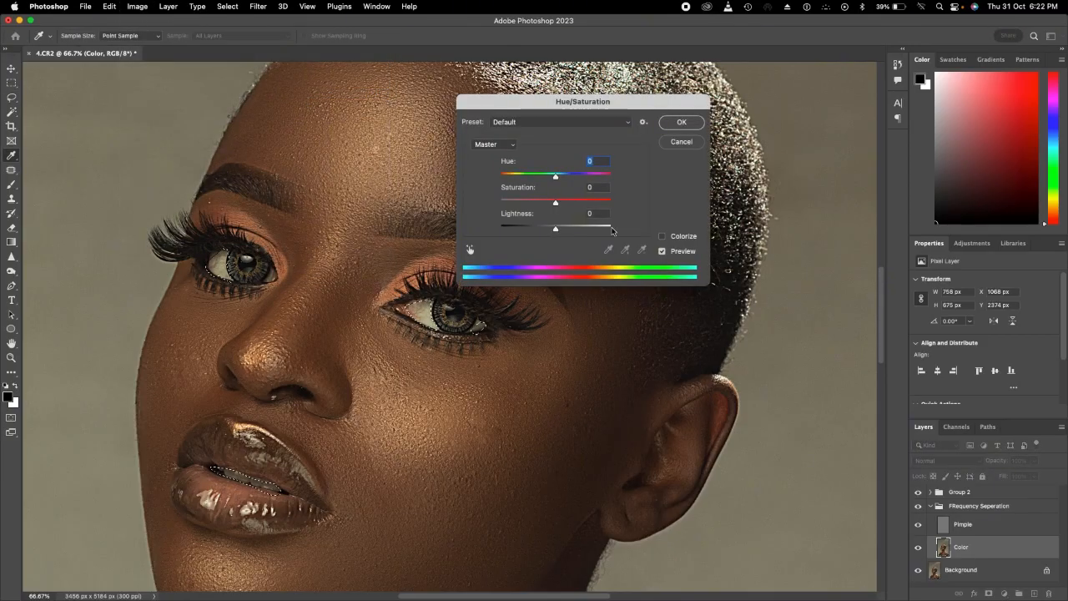
left_click(489, 144)
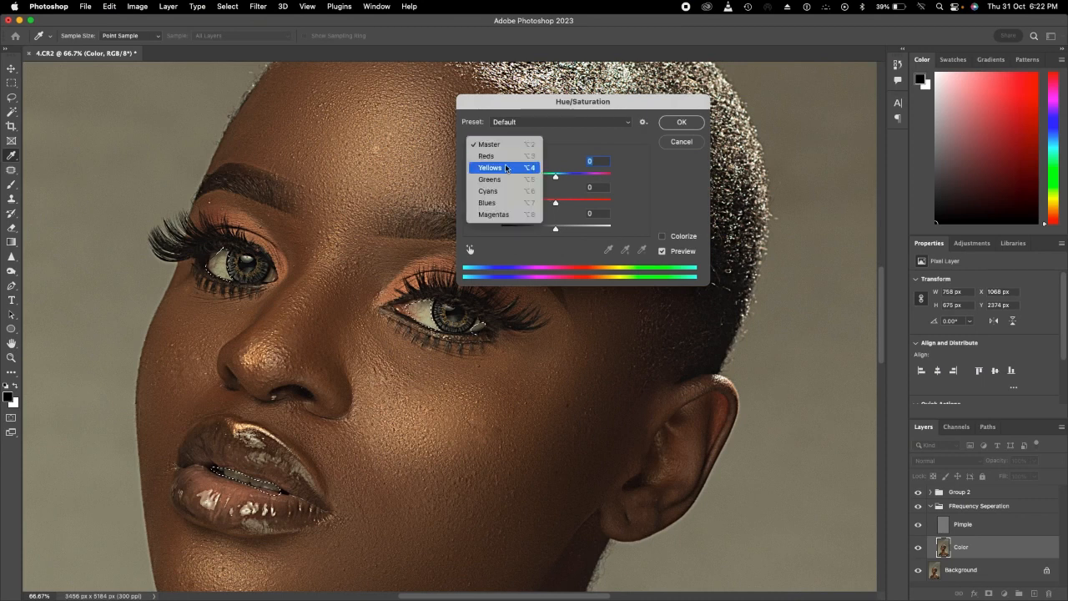
left_click(502, 168)
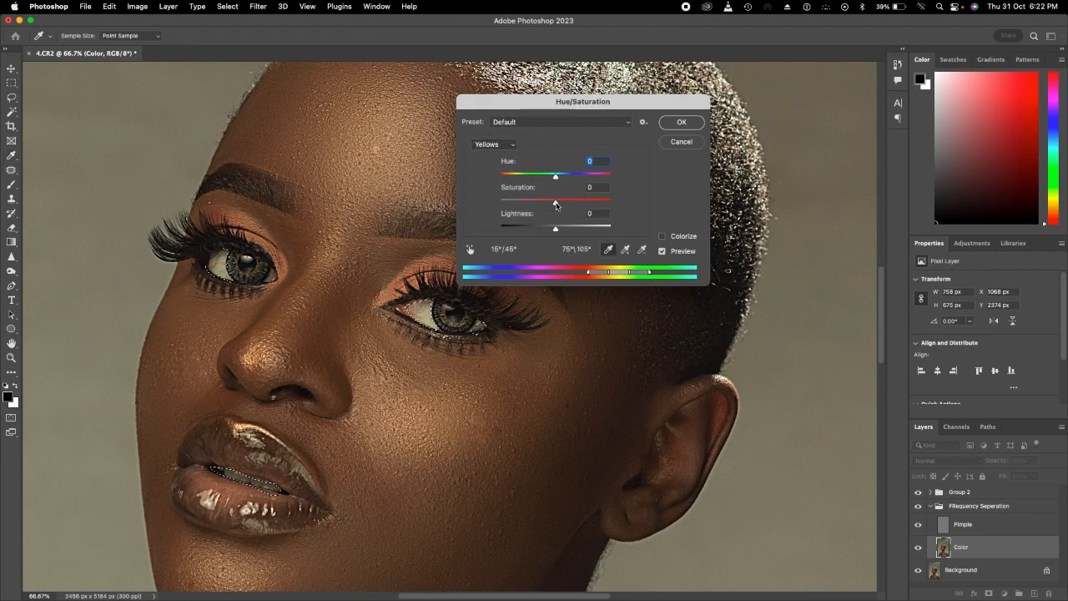
left_click_drag(555, 202, 575, 231)
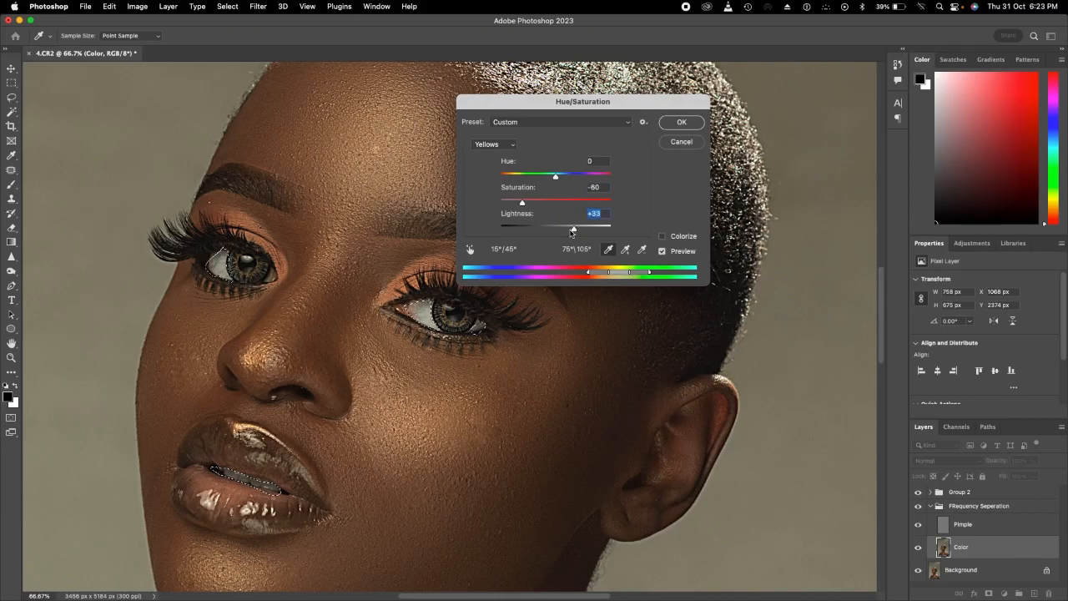
left_click(681, 122)
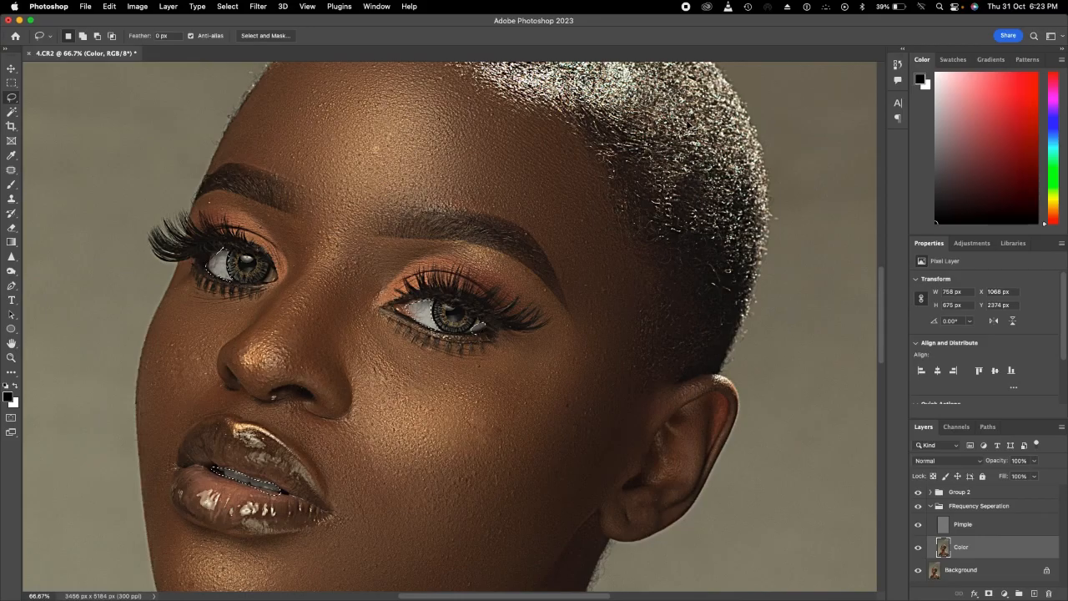
key("super+h")
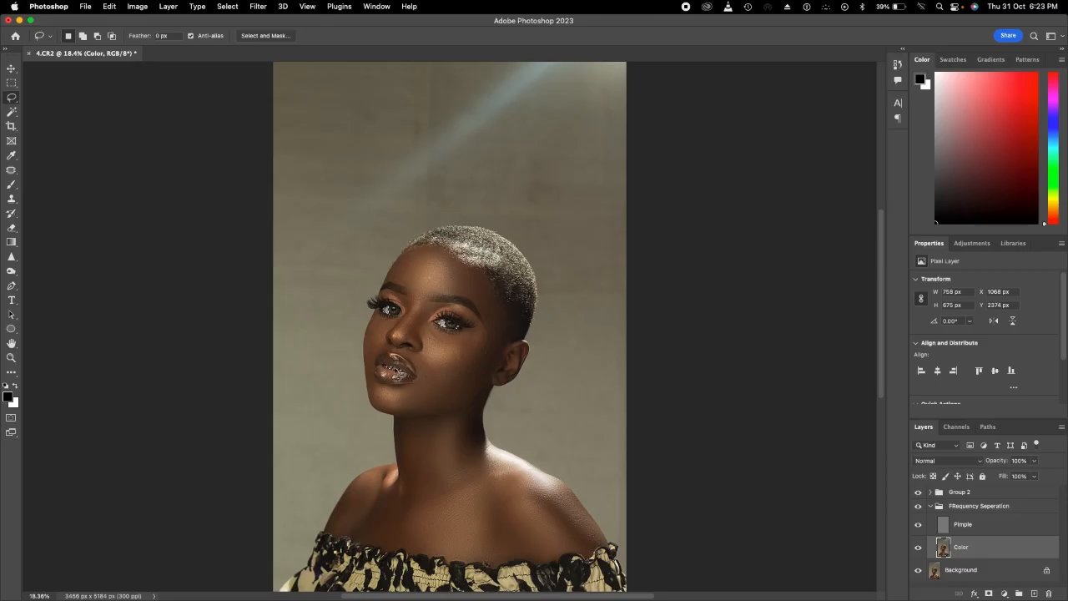
Step: Clear the selection on the eyes and teeth, and compare the whole portrait with and without the retouching groups
right_click(397, 373)
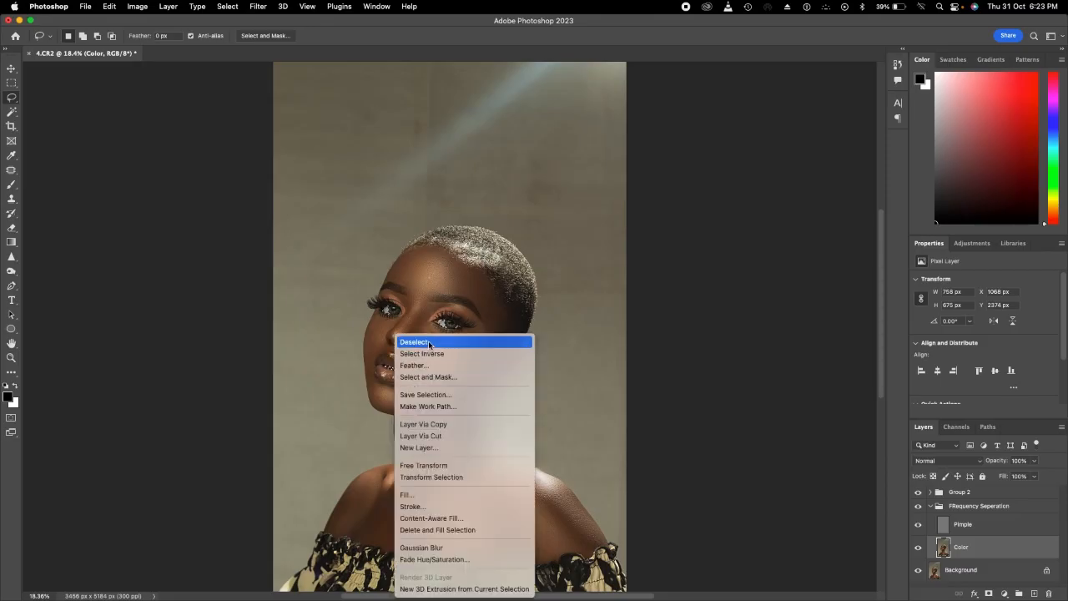
left_click(430, 343)
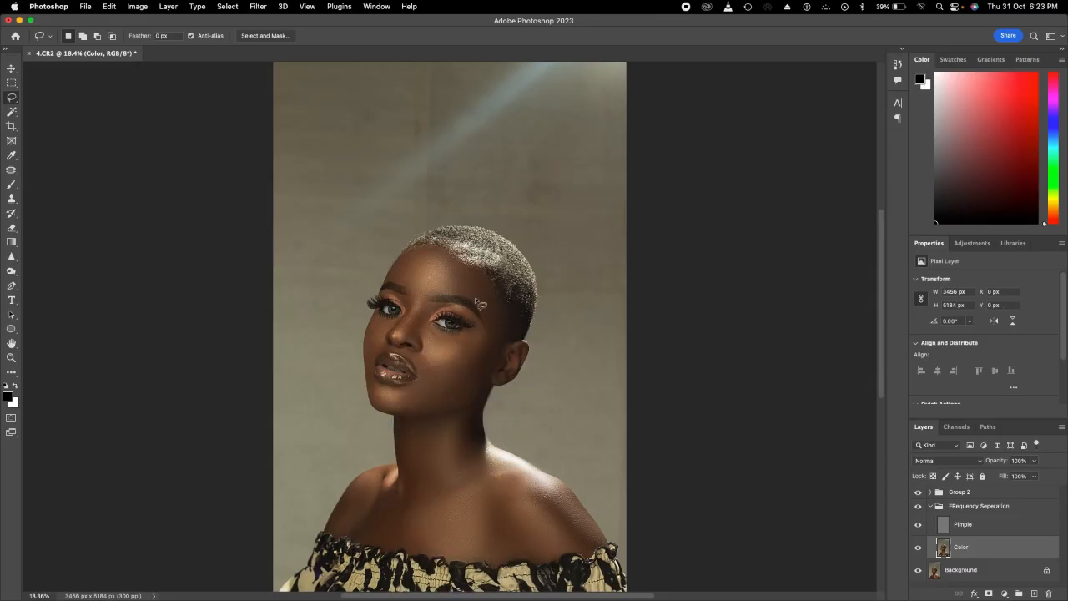
key("super+minus")
key("super+minus")
key("super+minus")
key("super+minus")
key("super+minus")
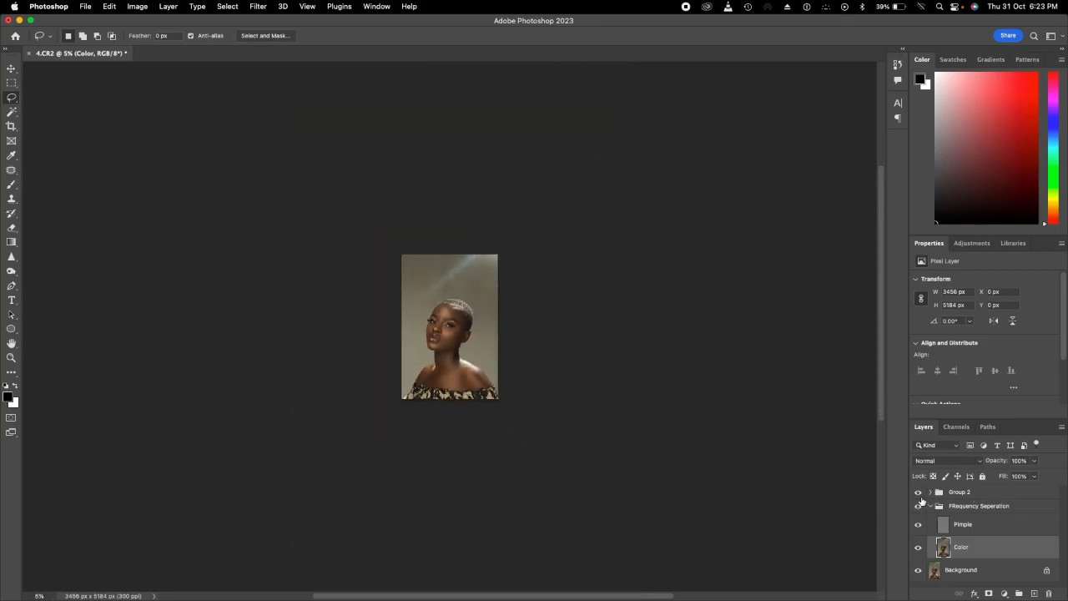
left_click(918, 495)
left_click(919, 508)
Step: Select everything from Group 2 down to Background and stamp it into a new merged layer above Group 2
left_click(964, 570, "shift")
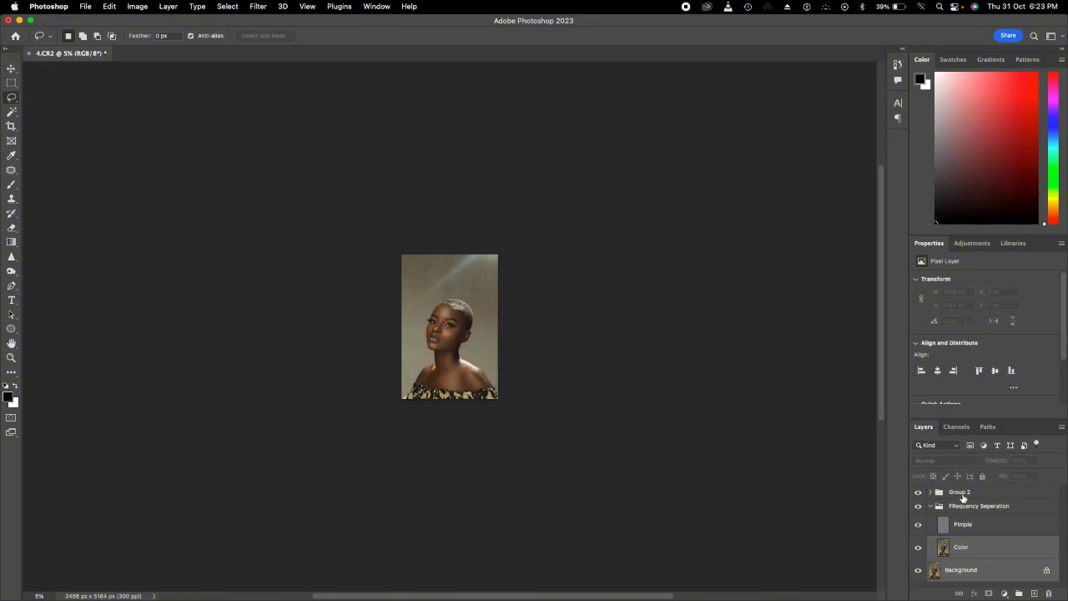
left_click(964, 495)
left_click(967, 572, "shift")
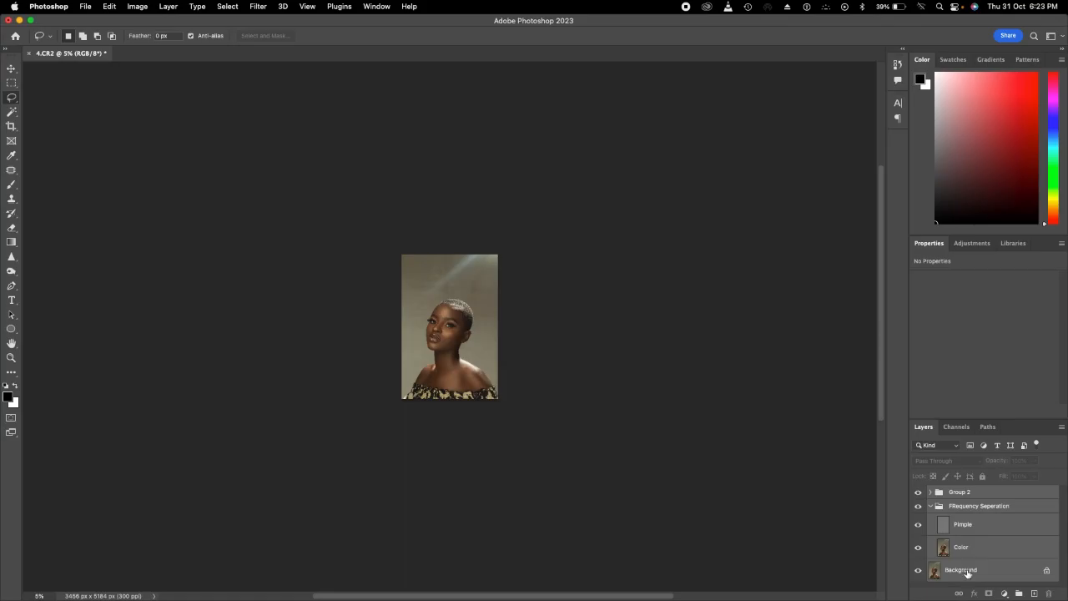
key("super+alt+shift+e")
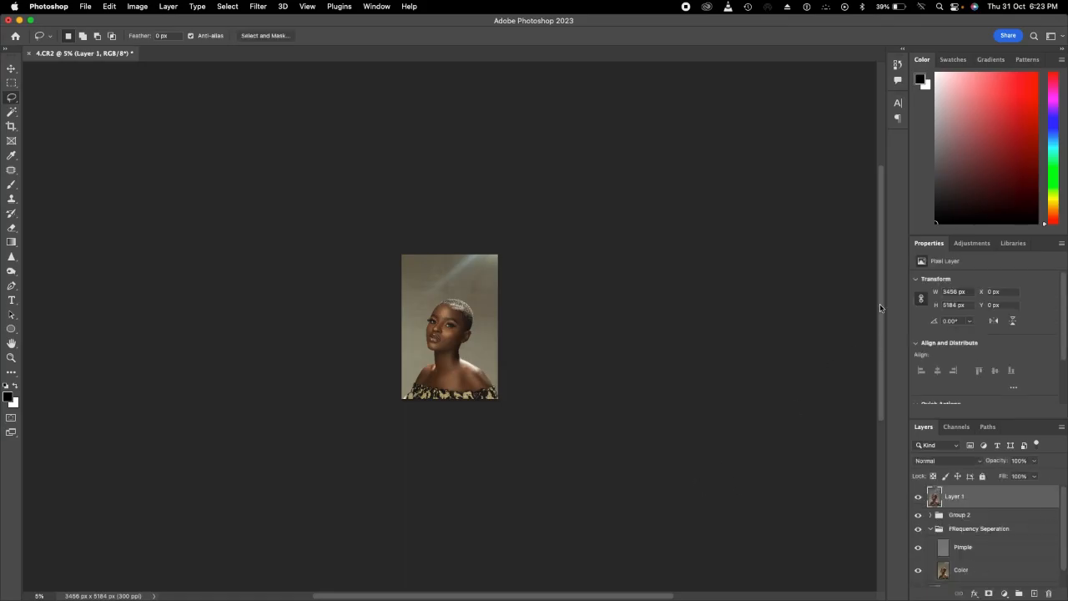
Step: Group the merged layer with Group 2 and FRequency Seperation, and toggle the new group's visibility for a before-and-after comparison
left_click(966, 532, "shift")
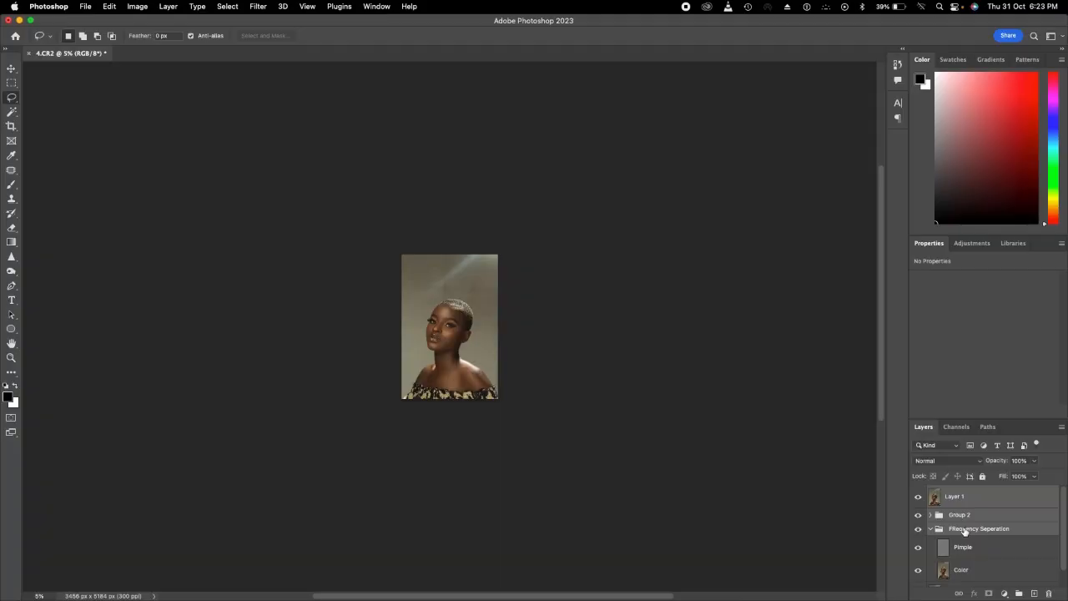
key("super+g")
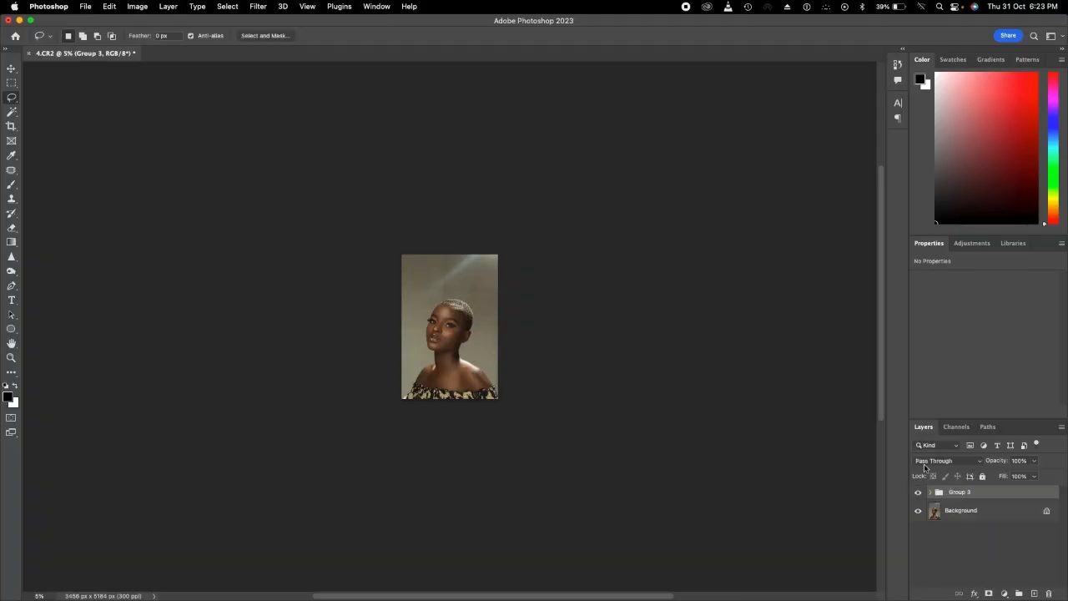
left_click(918, 493)
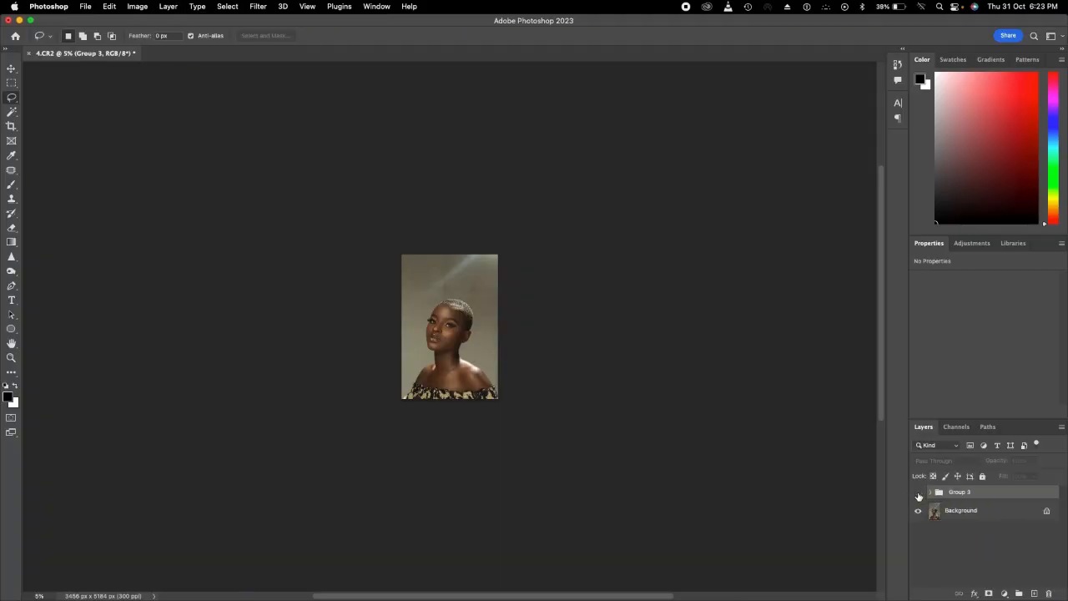
left_click(919, 494)
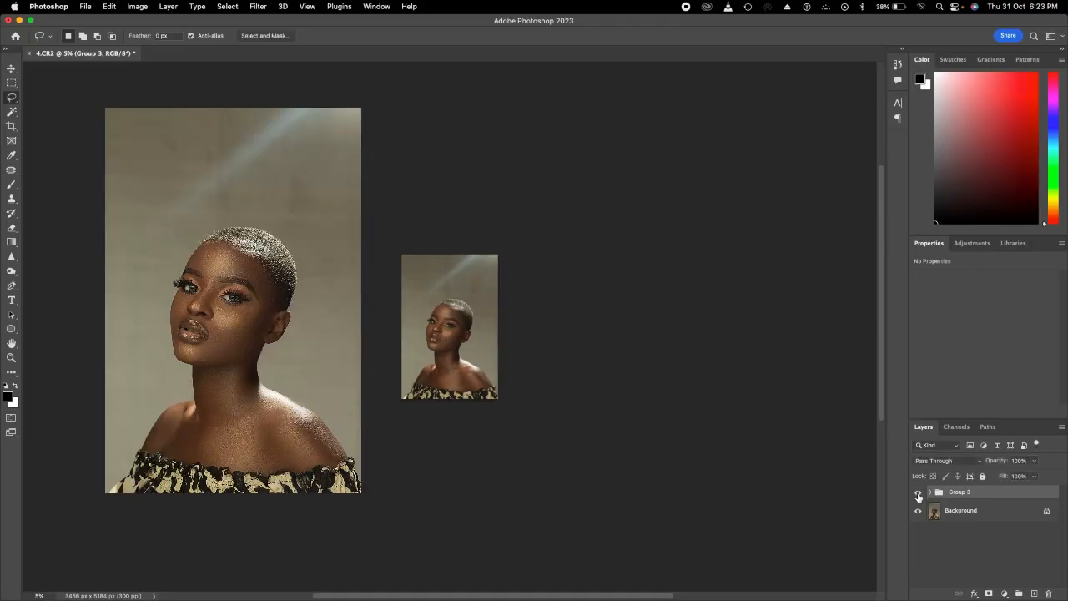